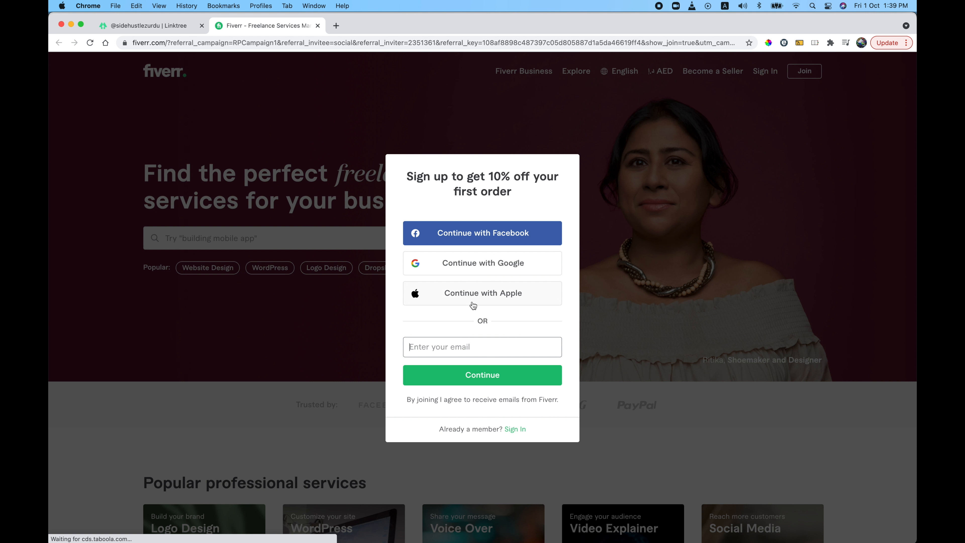
- Sign in to the existing Fiverr account with the saved e-mail and password
left_click(451, 349)
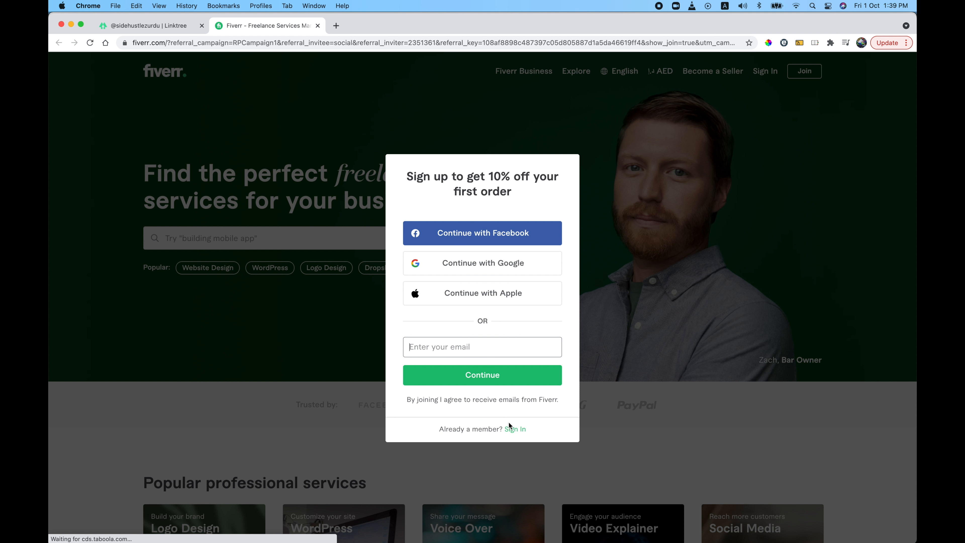
left_click(519, 429)
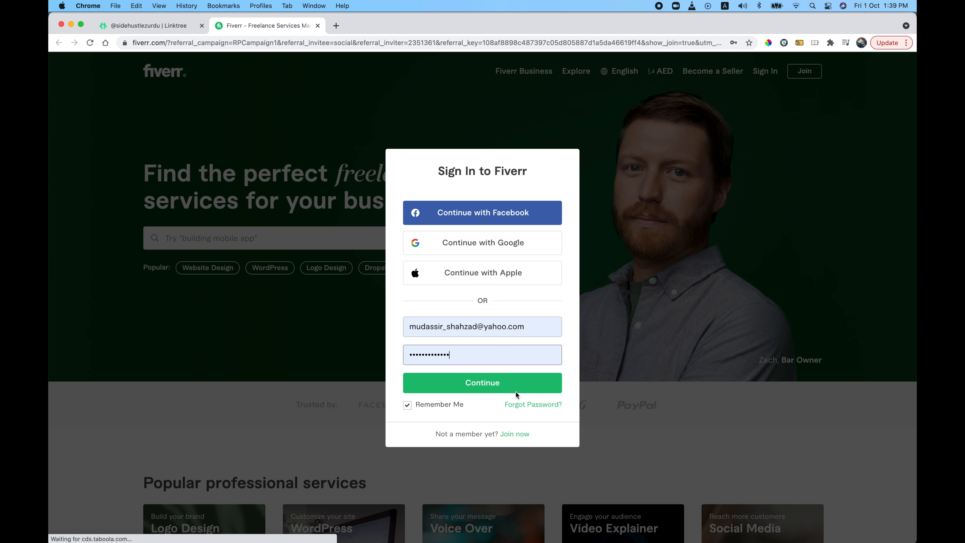
left_click(499, 383)
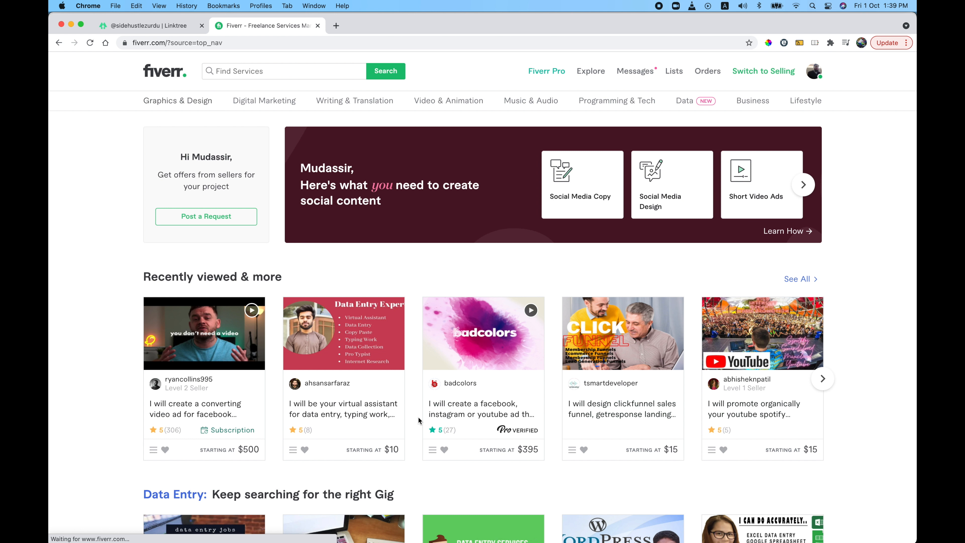
- Look through the recommended gigs on the home page, from Recently viewed & more to Inspired by your recent browsing activity
scroll(111, 419, "down", 7)
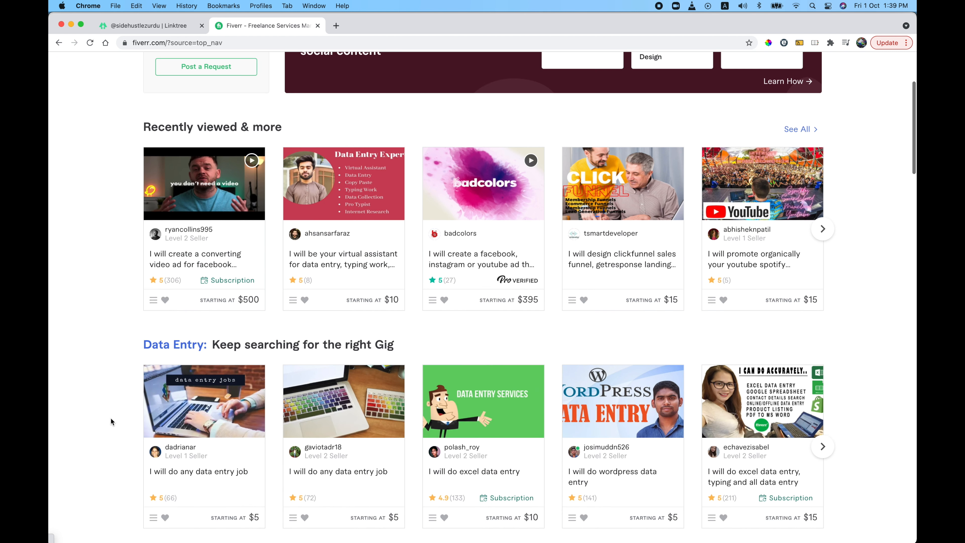
scroll(111, 418, "up", 3)
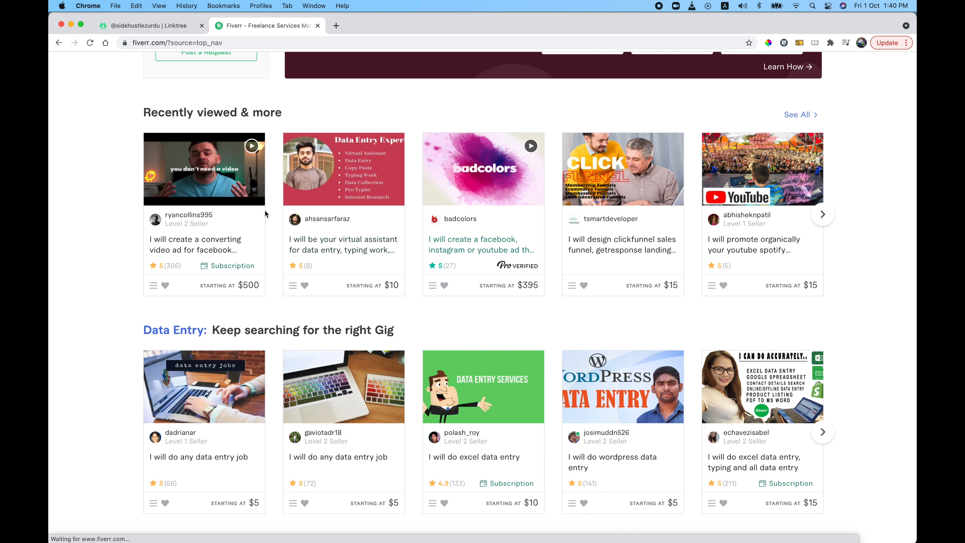
left_click(146, 112)
left_click_drag(146, 111, 283, 111)
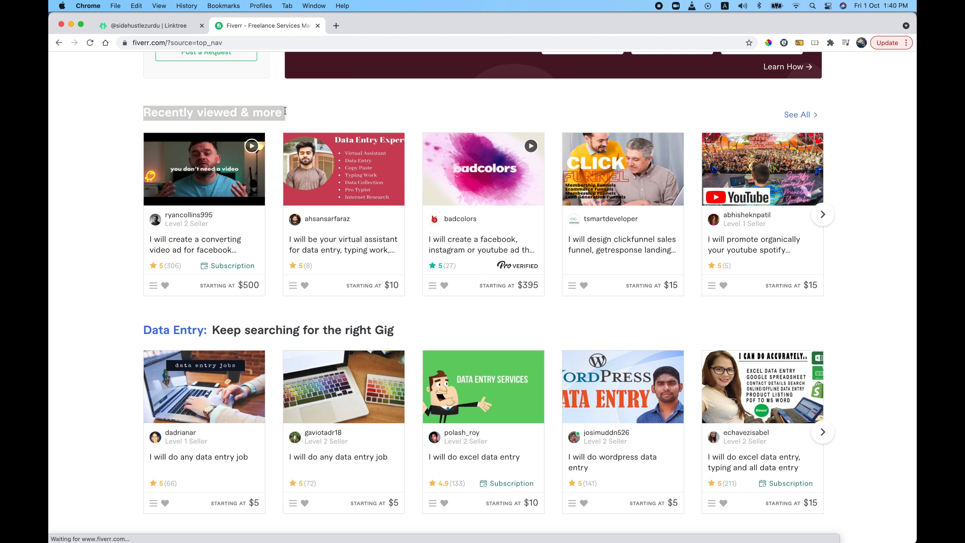
left_click(92, 222)
scroll(92, 221, "down", 10)
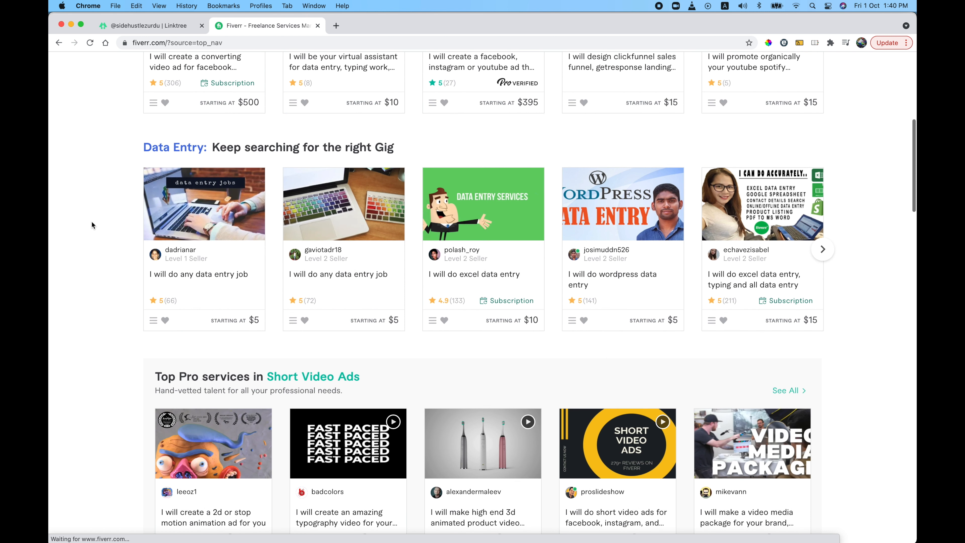
scroll(91, 221, "down", 8)
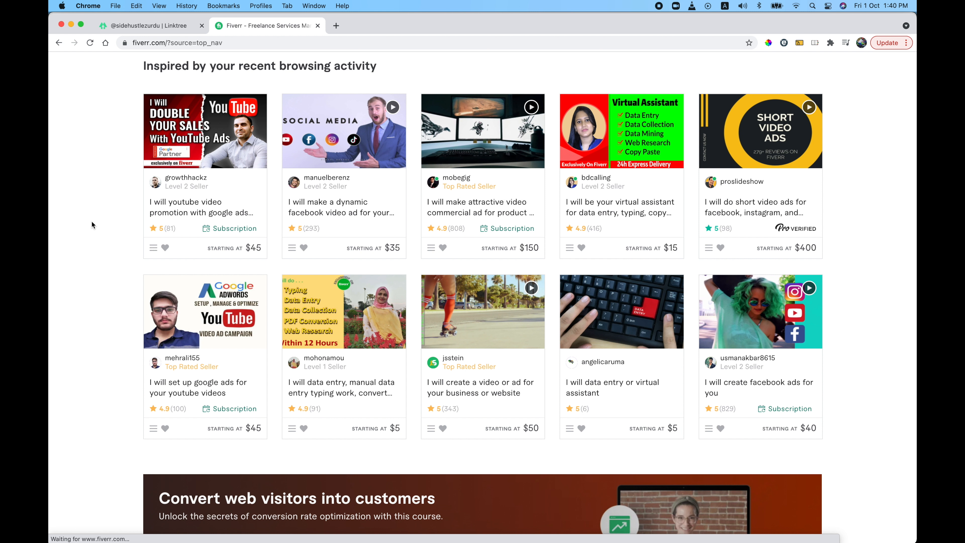
scroll(92, 223, "up", 20)
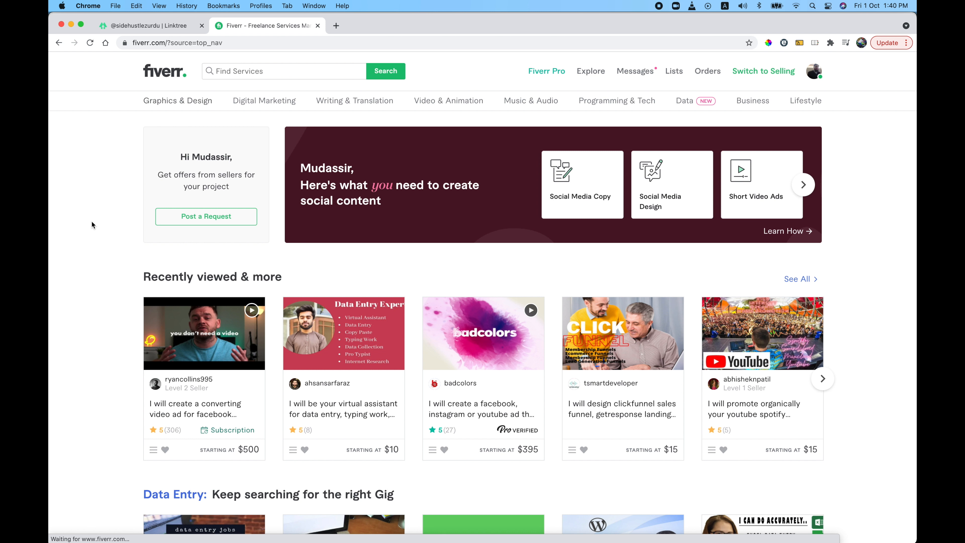
- Examine the subcategories offered under Graphics & Design, Digital Marketing, Writing & Translation and Video & Animation
mouse_move(174, 102)
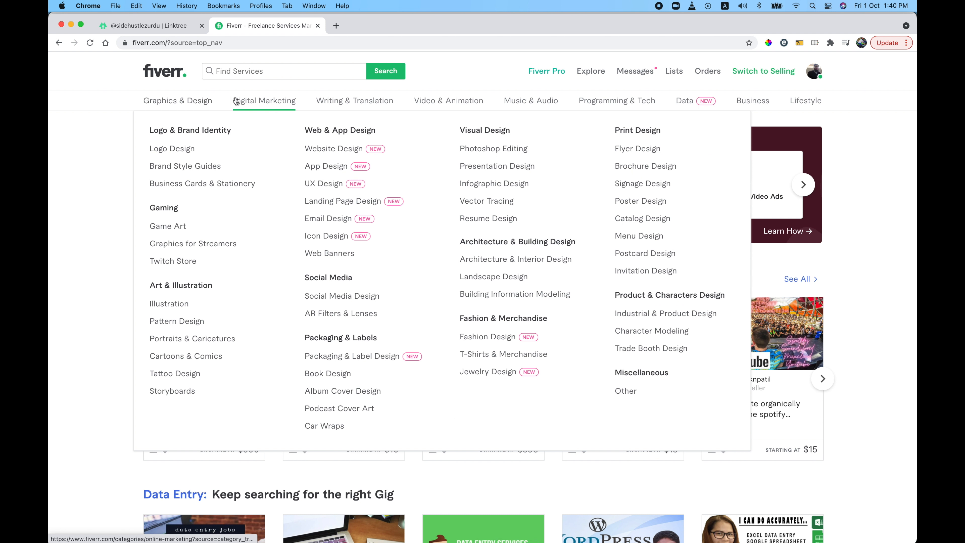
mouse_move(252, 101)
mouse_move(343, 104)
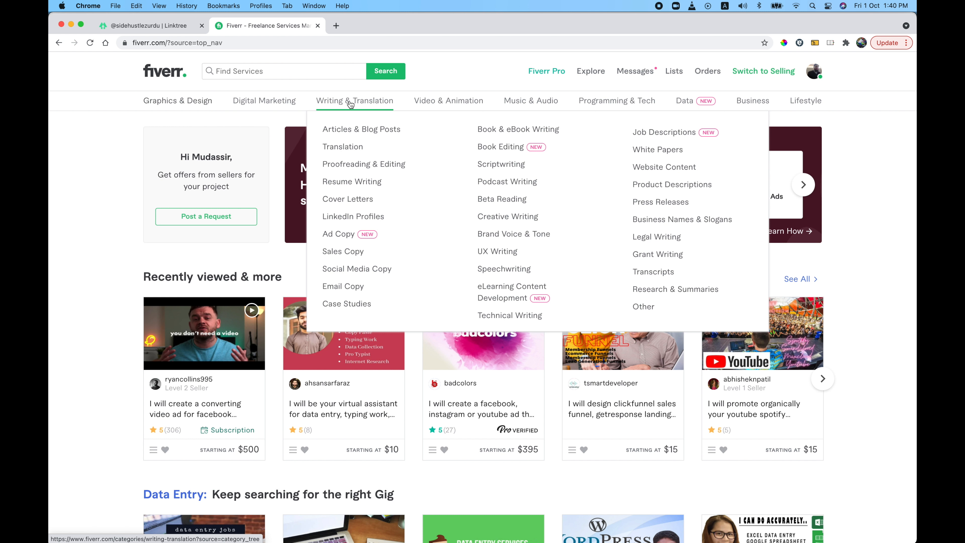
mouse_move(467, 103)
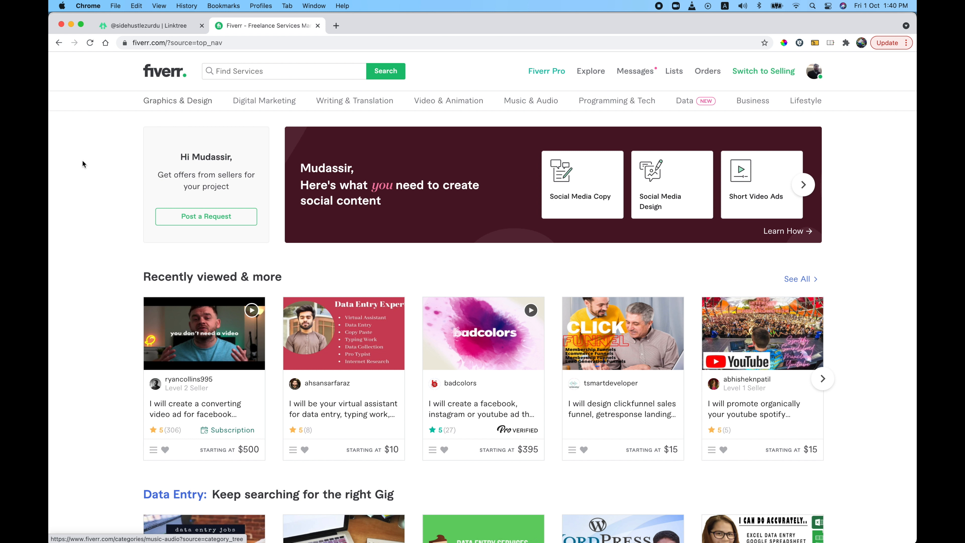
- Search the services for "data entry" and look through the resulting gigs
left_click(276, 72)
type("data entry")
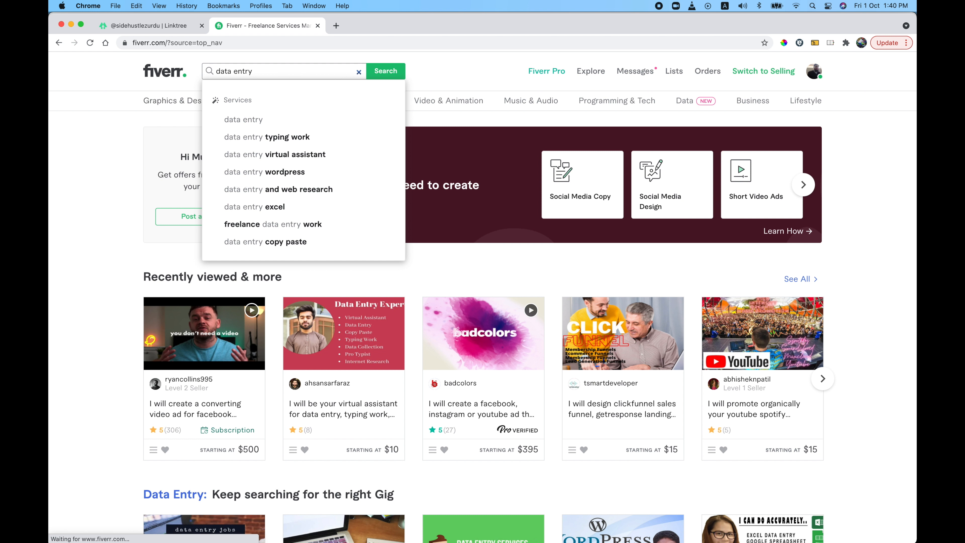
left_click(387, 71)
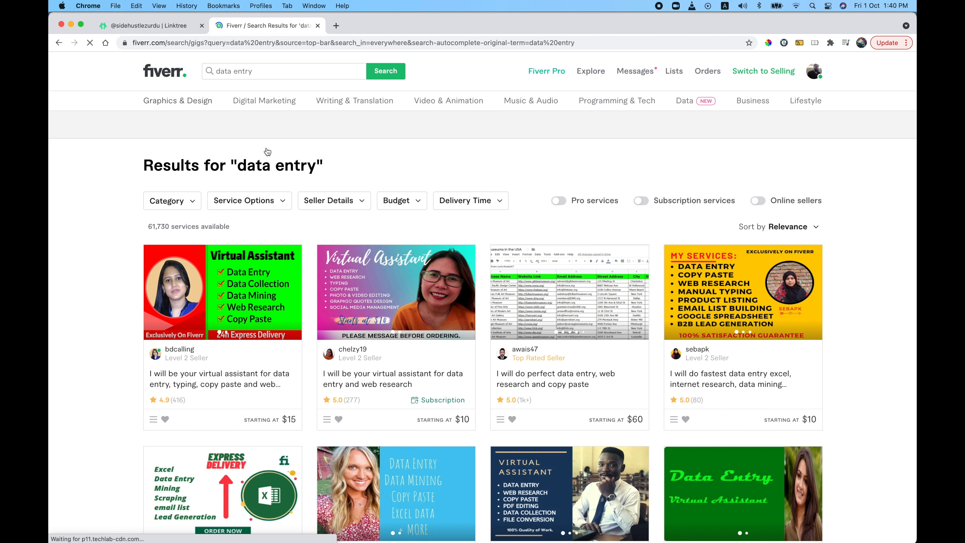
scroll(103, 310, "down", 10)
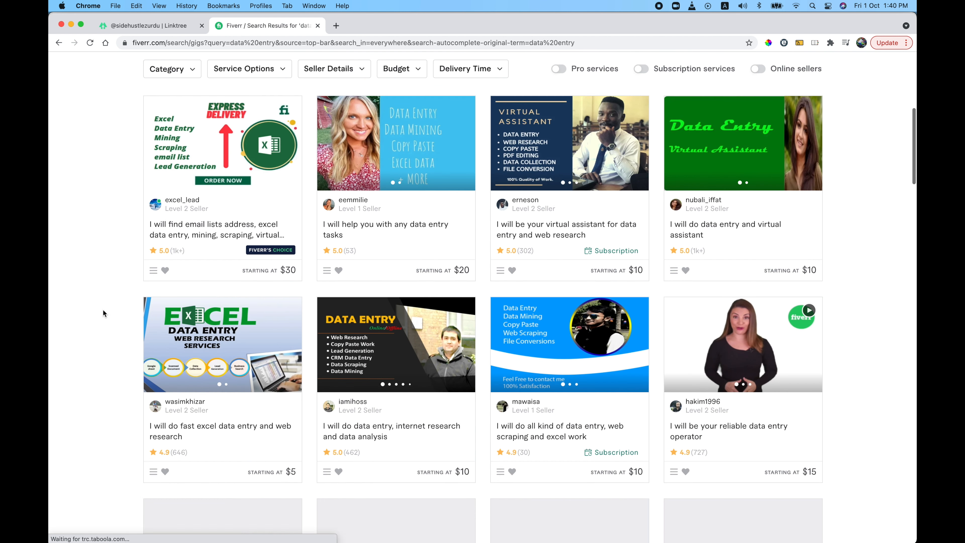
scroll(104, 311, "down", 6)
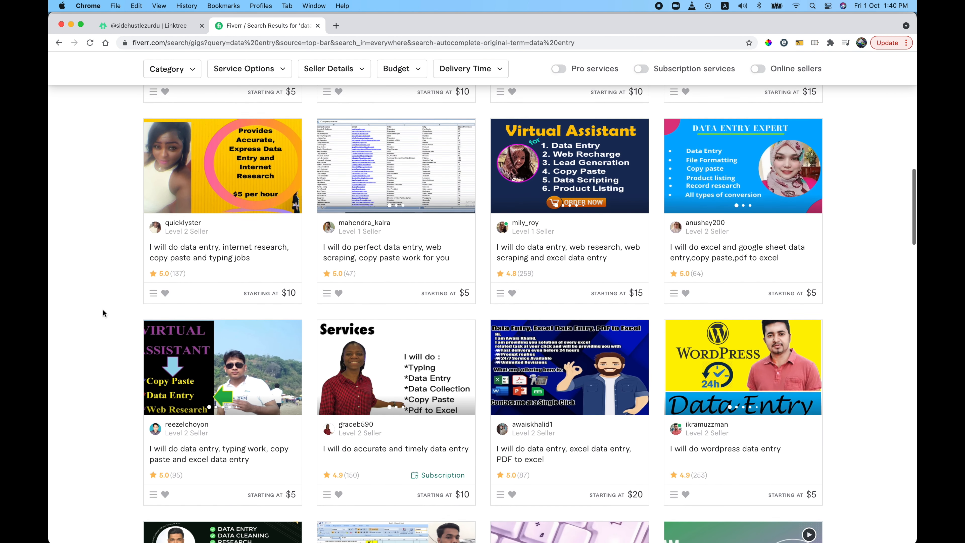
scroll(103, 311, "down", 3)
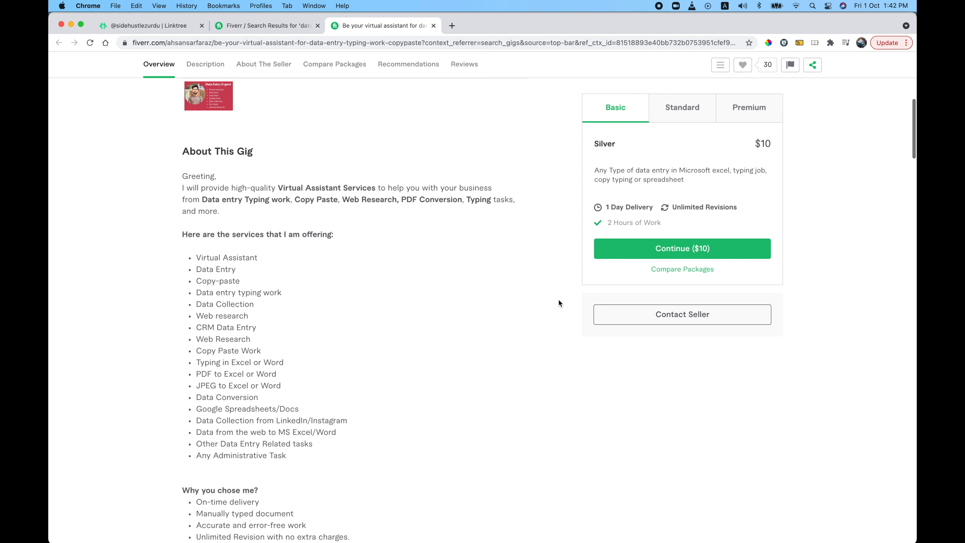
- Review the description, offered services and tools on the virtual assistant data entry gig page
scroll(558, 303, "down", 4)
scroll(559, 303, "up", 2)
scroll(559, 304, "down", 6)
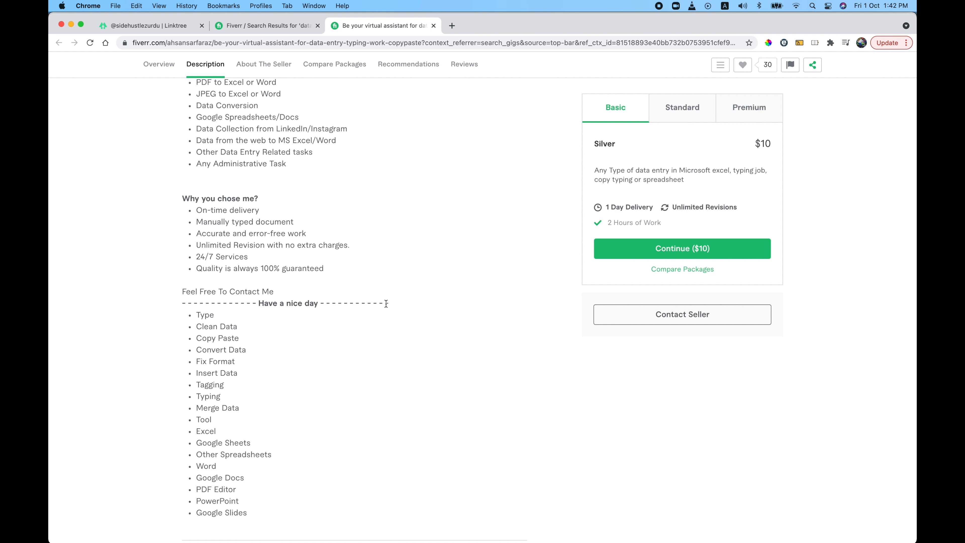
scroll(386, 304, "down", 5)
scroll(460, 300, "up", 10)
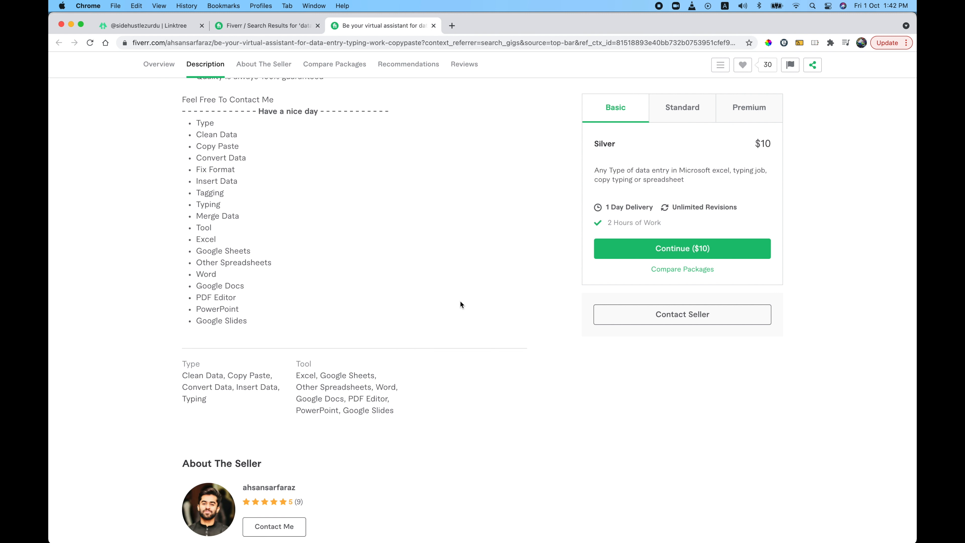
scroll(461, 302, "up", 5)
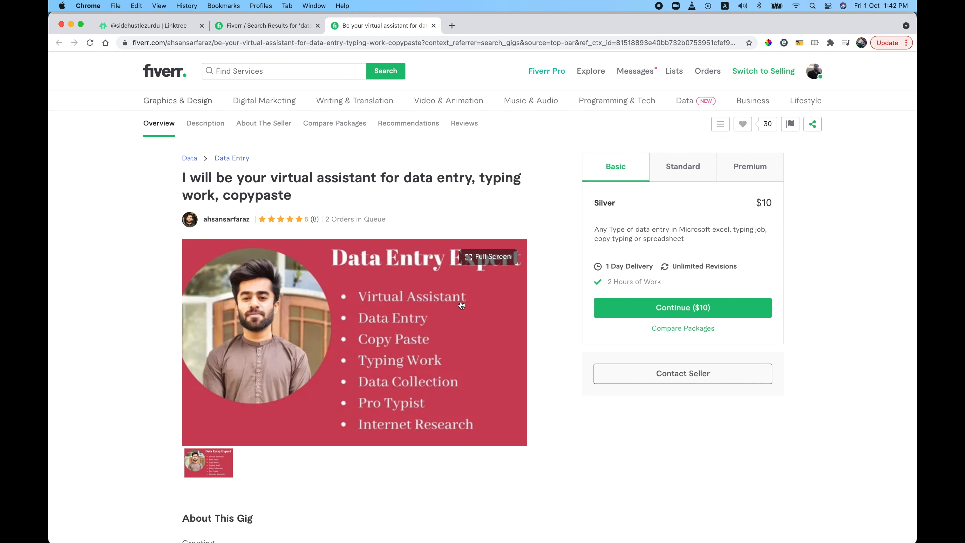
- Open the account's own profile in a new tab and start creating a new gig
left_click(814, 72)
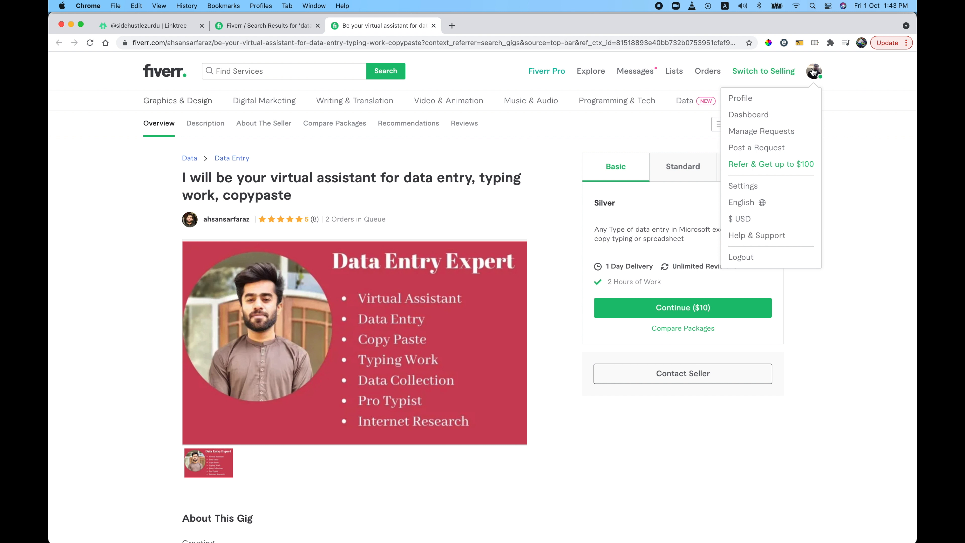
right_click(741, 99)
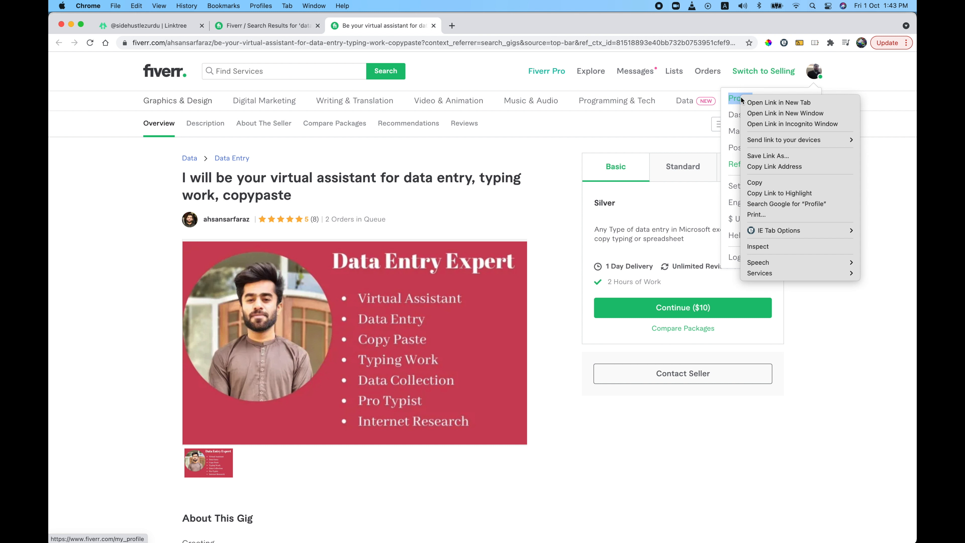
left_click(759, 103)
left_click(490, 26)
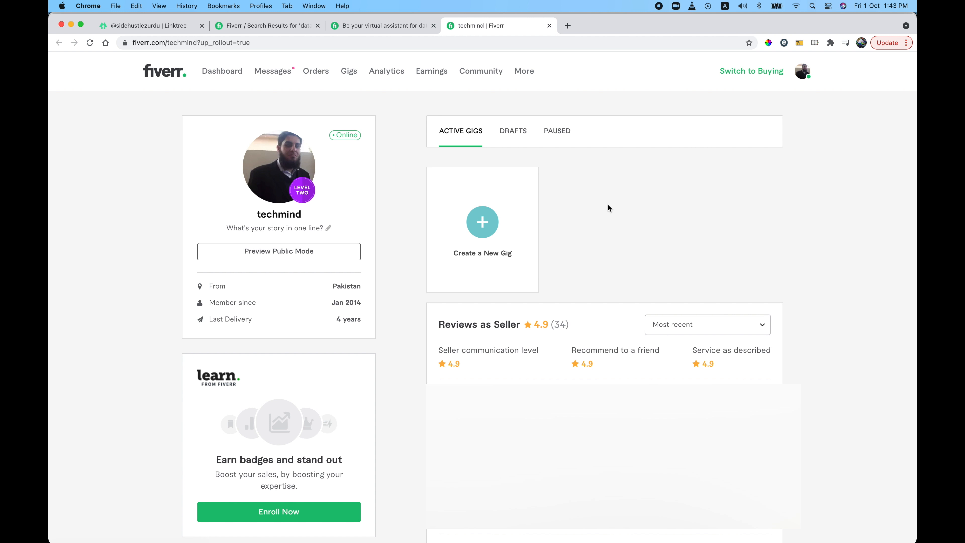
left_click(481, 227)
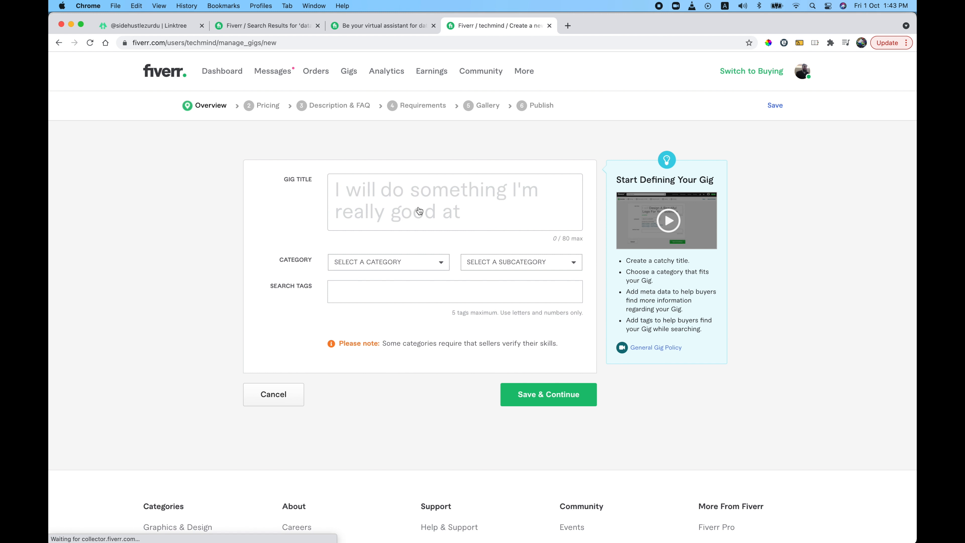
- Copy "be your virtual assistant for data entry, typing work, copypaste" from the reference gig's title into the new gig's title
left_click(346, 189)
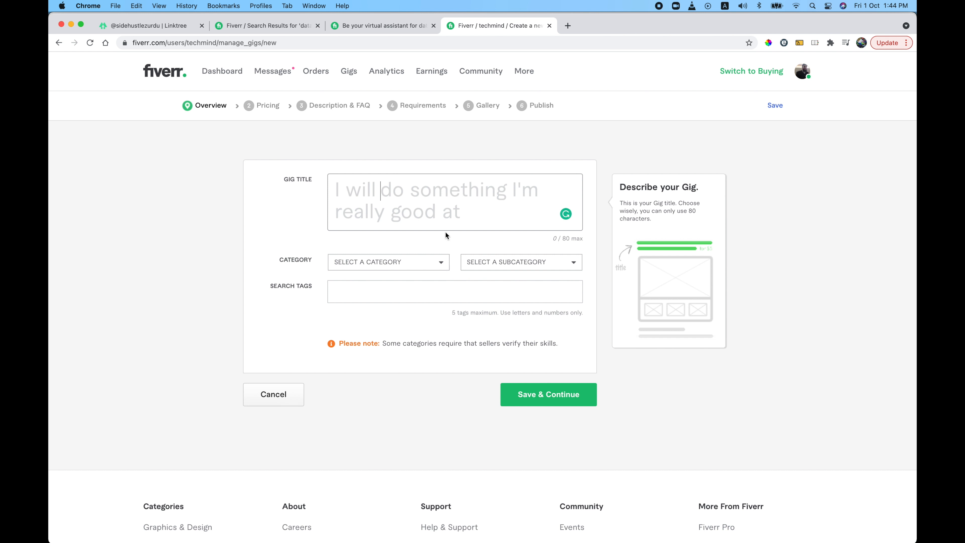
left_click(391, 30)
left_click_drag(303, 199, 238, 178)
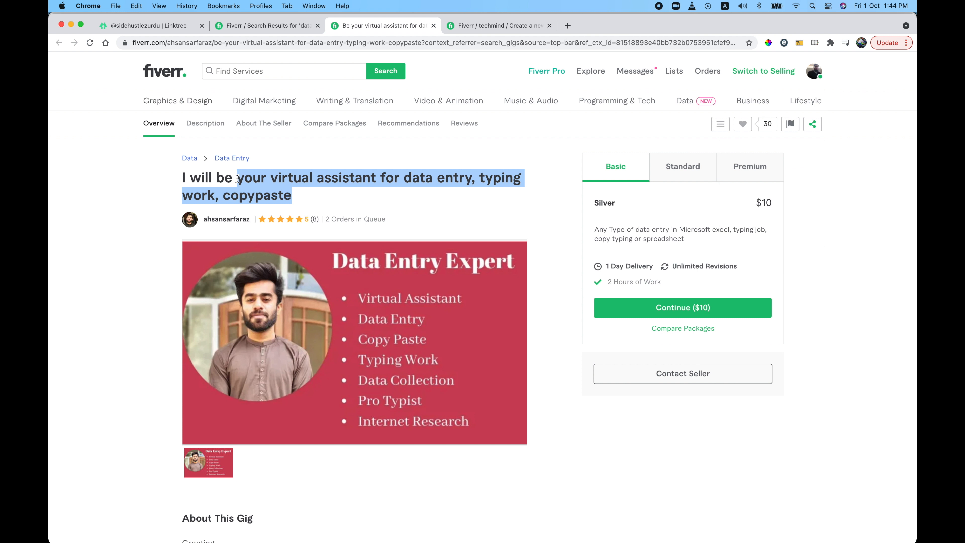
left_click(479, 26)
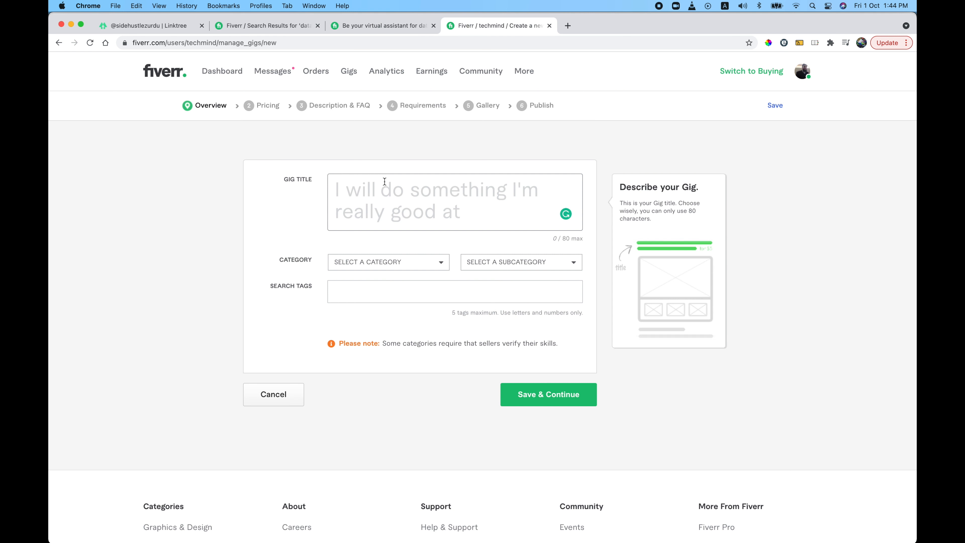
left_click(400, 27)
left_click(217, 176, "shift")
left_click(448, 25)
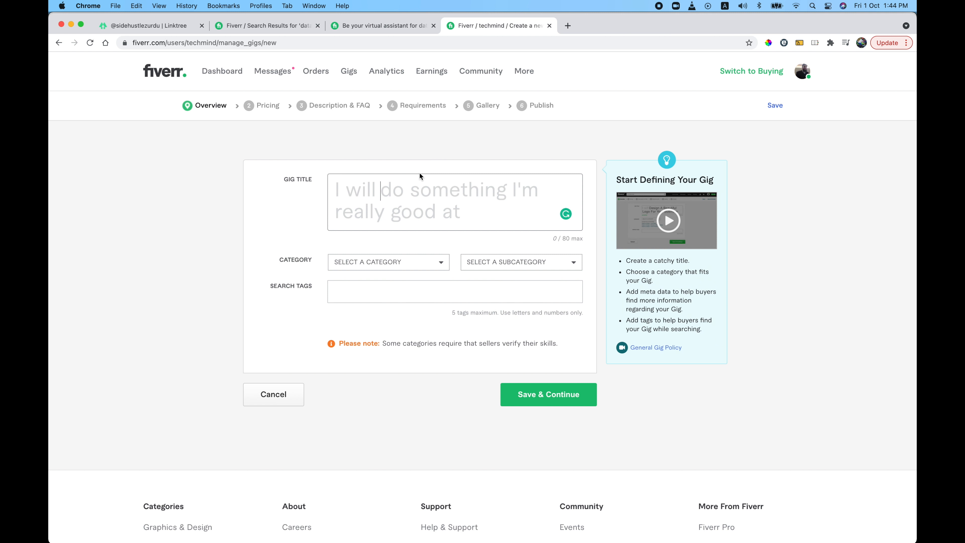
right_click(409, 190)
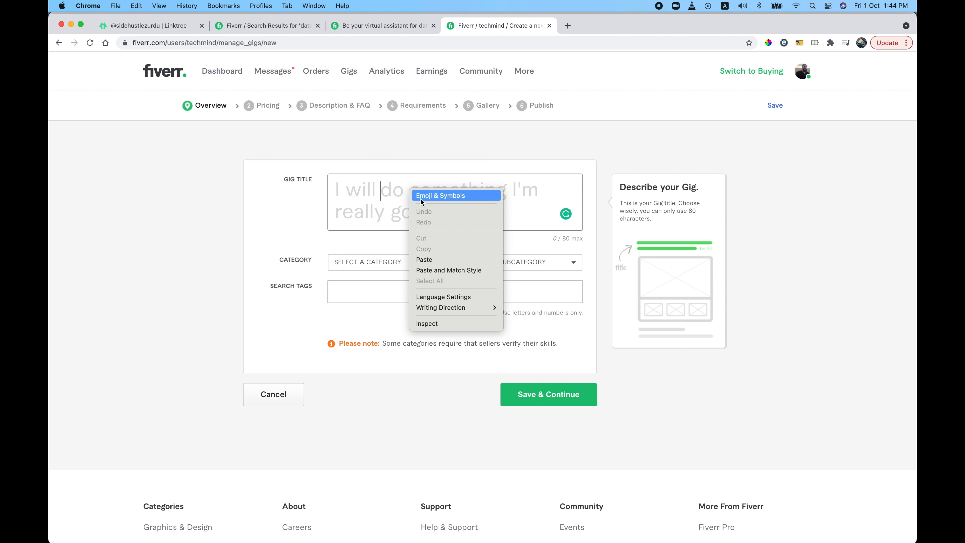
left_click(433, 263)
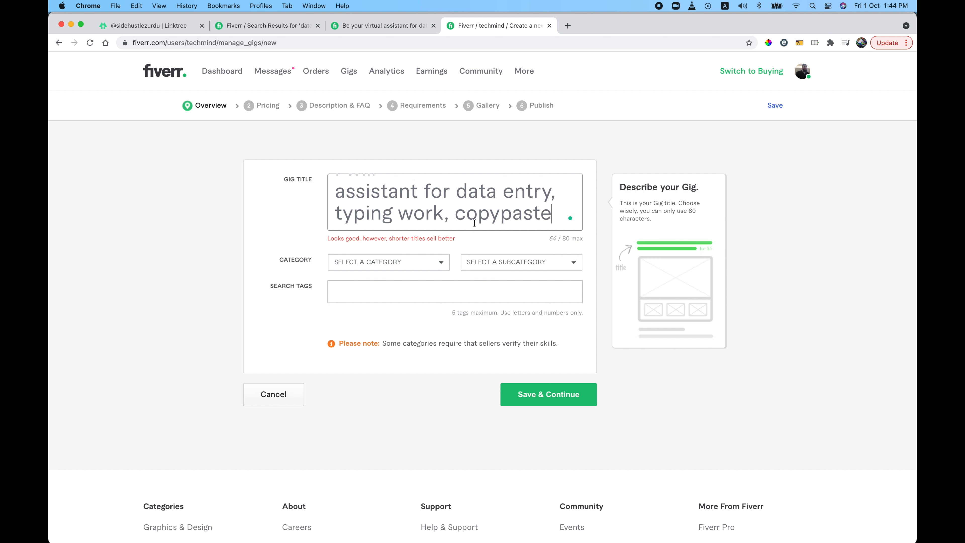
- Read through the new gig's title from beginning to end to check its wording
scroll(480, 219, "up", 2)
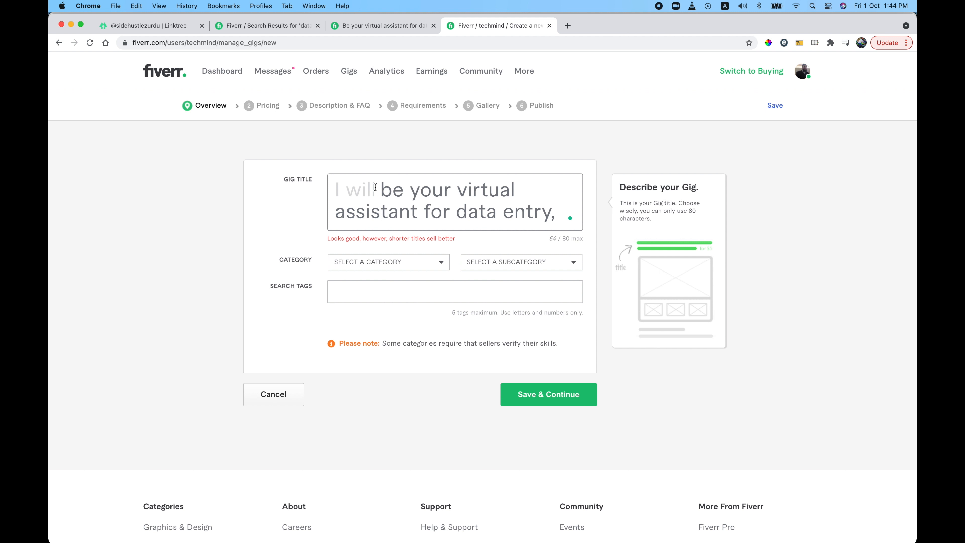
left_click_drag(372, 187, 528, 209)
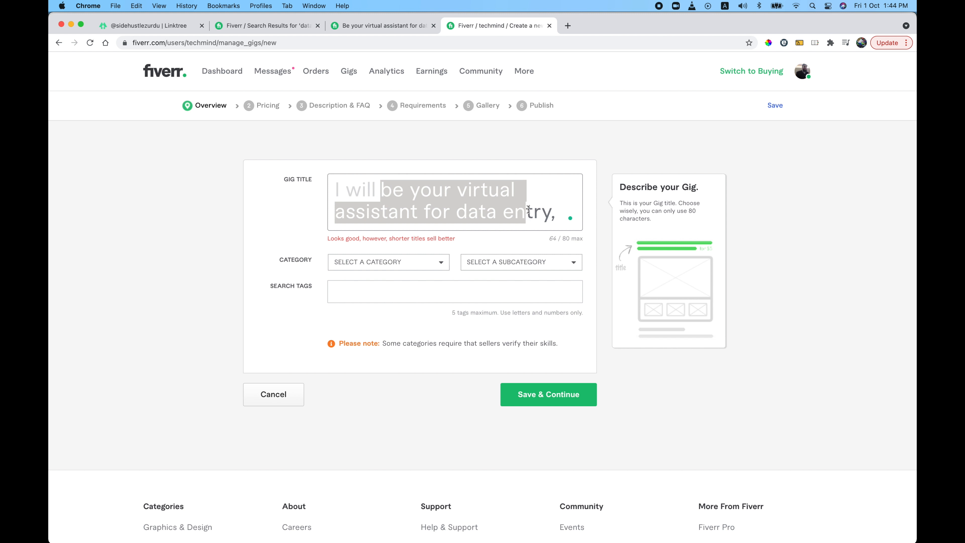
left_click(528, 210)
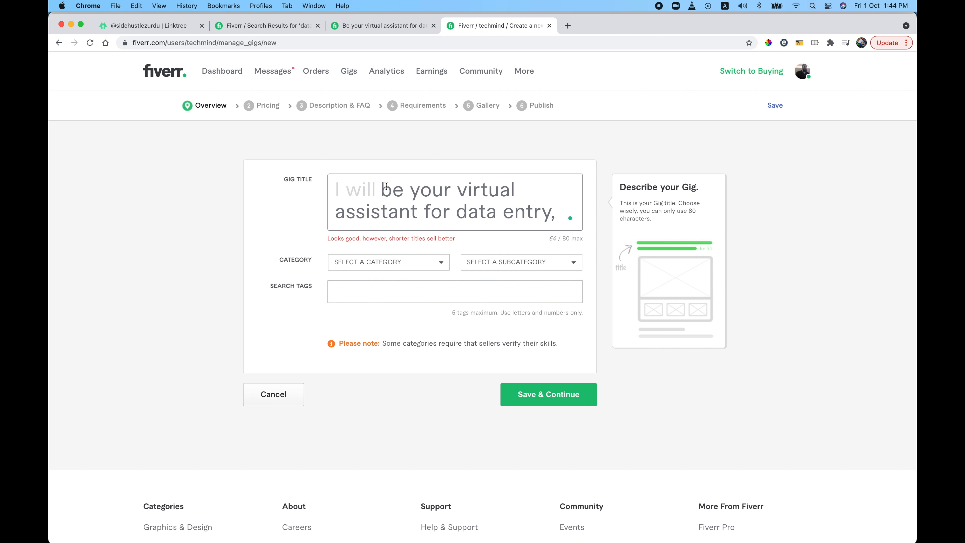
left_click_drag(382, 188, 573, 210)
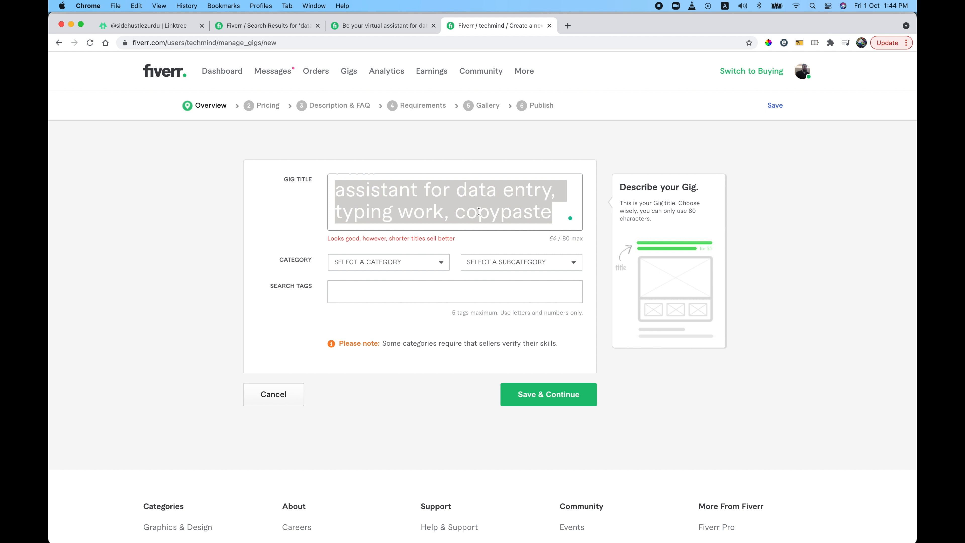
left_click(516, 213)
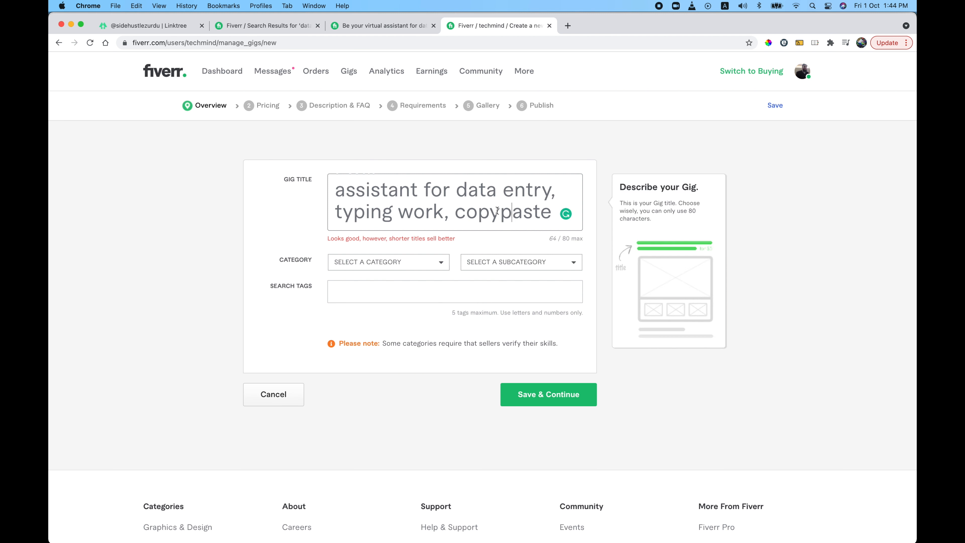
- Check the reference gig's category, then set the new gig's category to Data and its subcategory to Data Entry
left_click(377, 29)
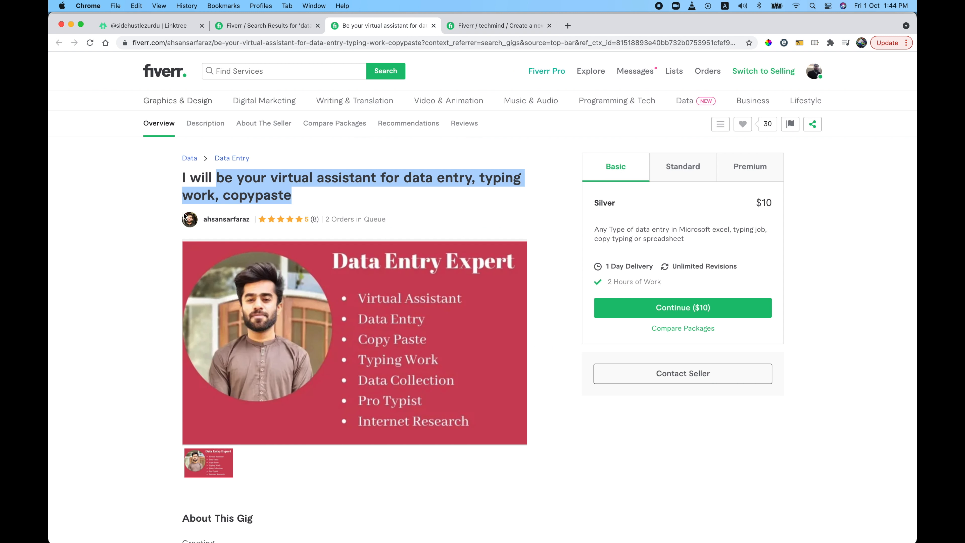
left_click(159, 245)
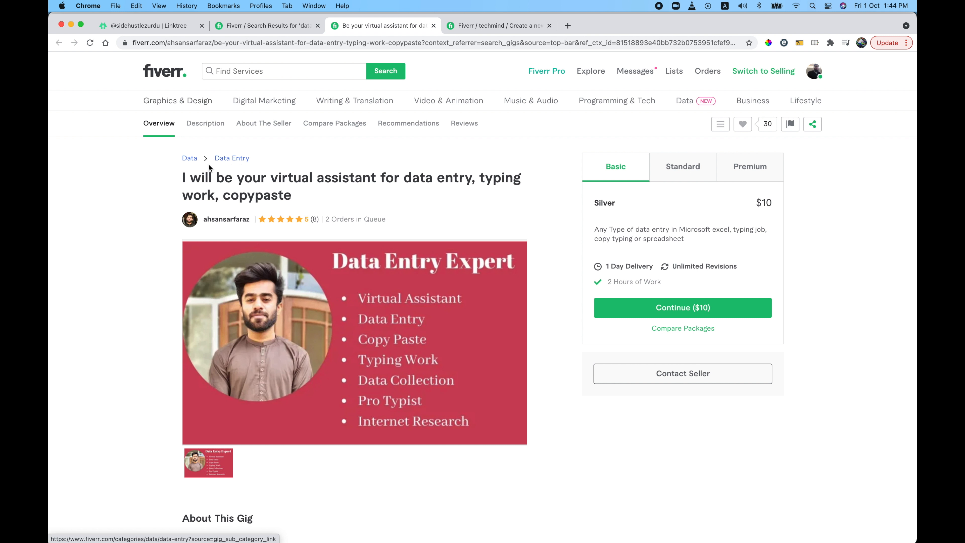
key("ctrl+Tab")
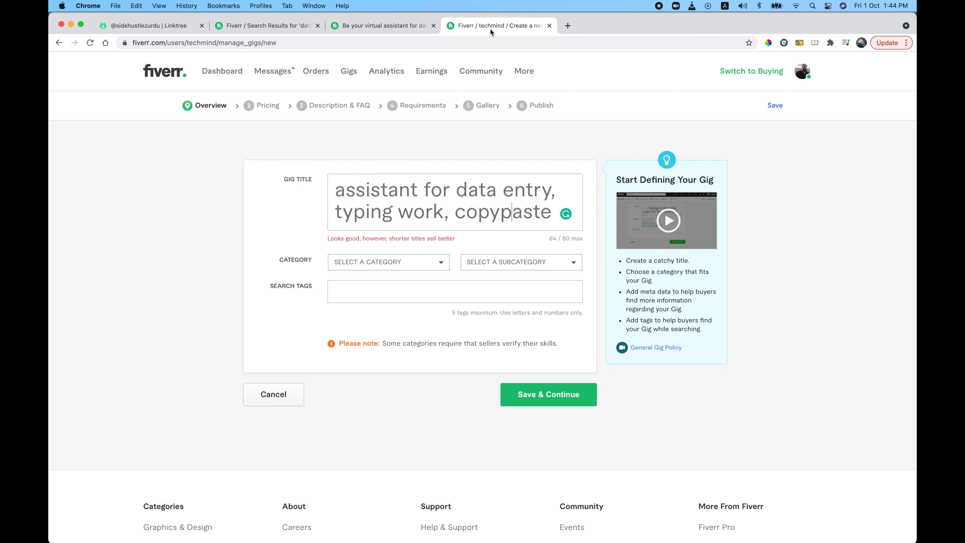
left_click(371, 267)
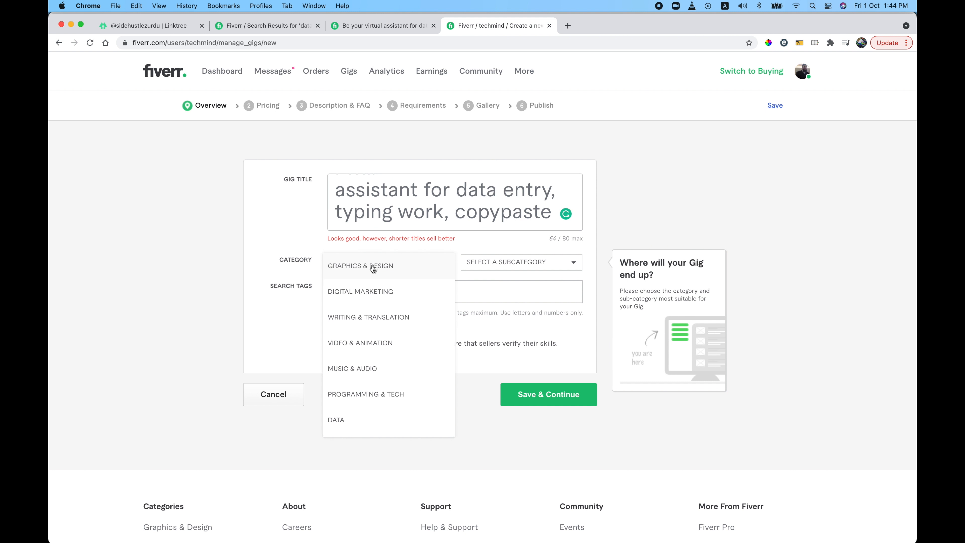
left_click(350, 422)
left_click(512, 263)
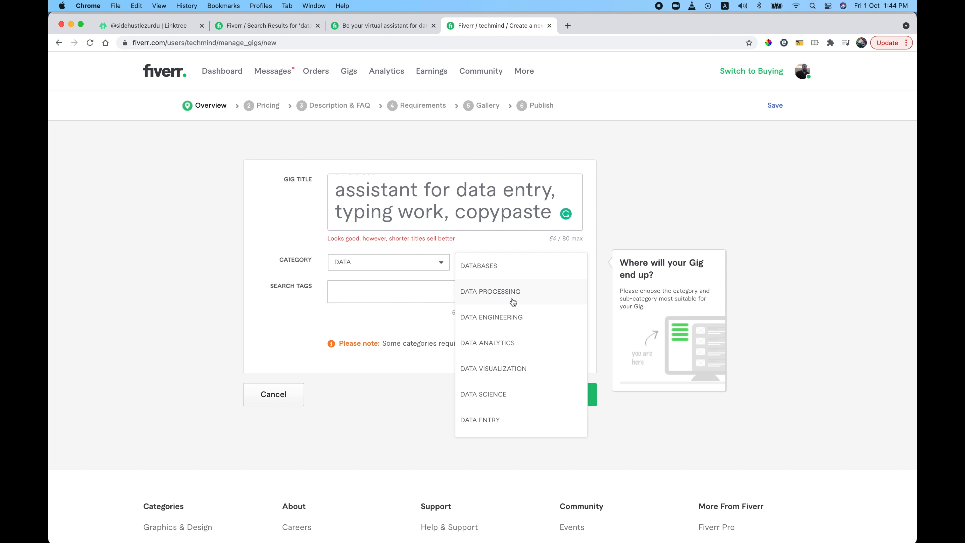
left_click(495, 421)
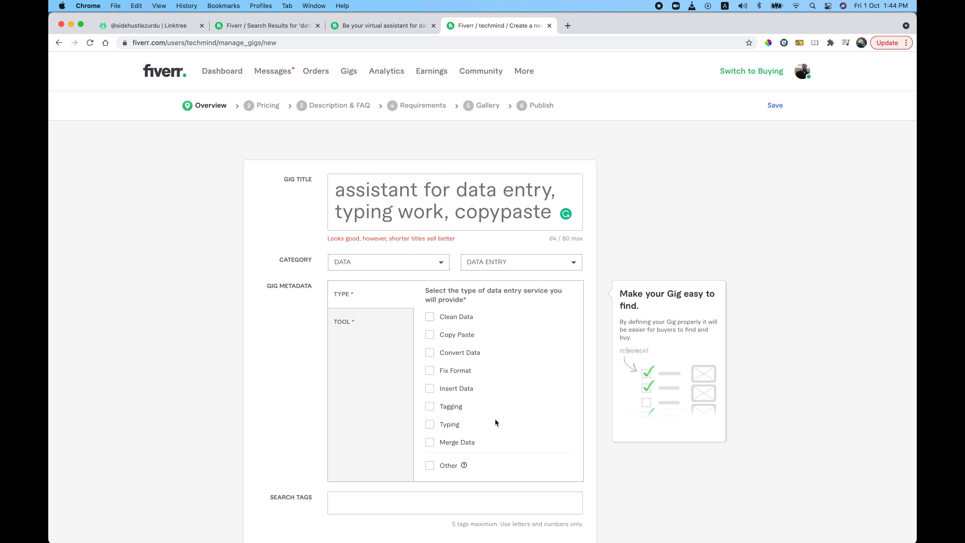
- Following the reference gig's service types, mark Clean Data, Copy Paste, Convert Data and Insert Data as the new gig's types
scroll(149, 314, "down", 3)
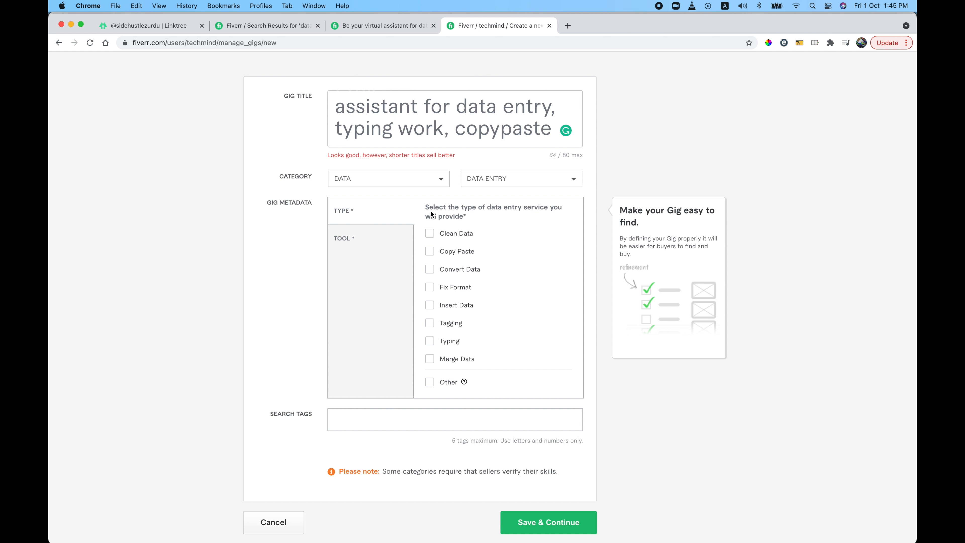
left_click(395, 26)
scroll(102, 285, "down", 5)
scroll(102, 286, "down", 15)
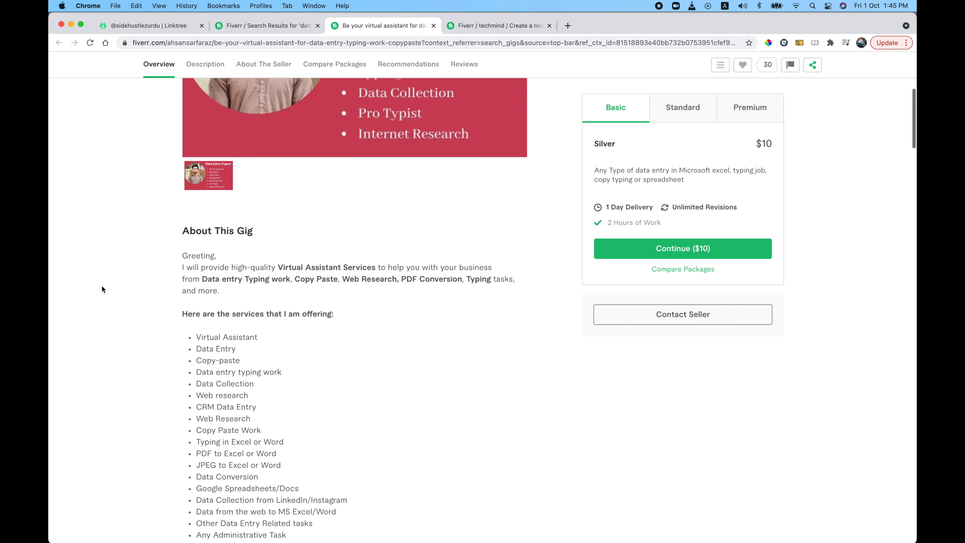
left_click_drag(183, 227, 395, 252)
left_click(244, 267)
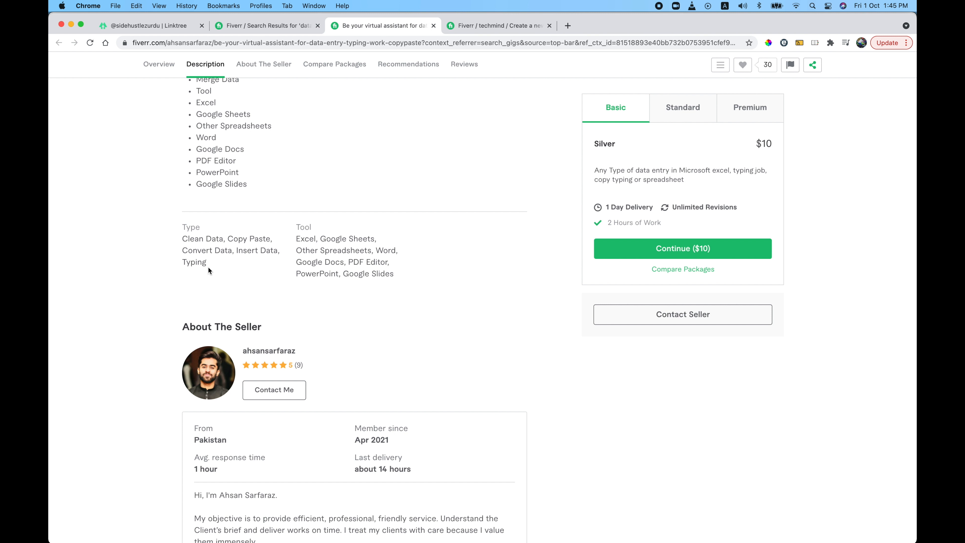
left_click(496, 26)
left_click(429, 234)
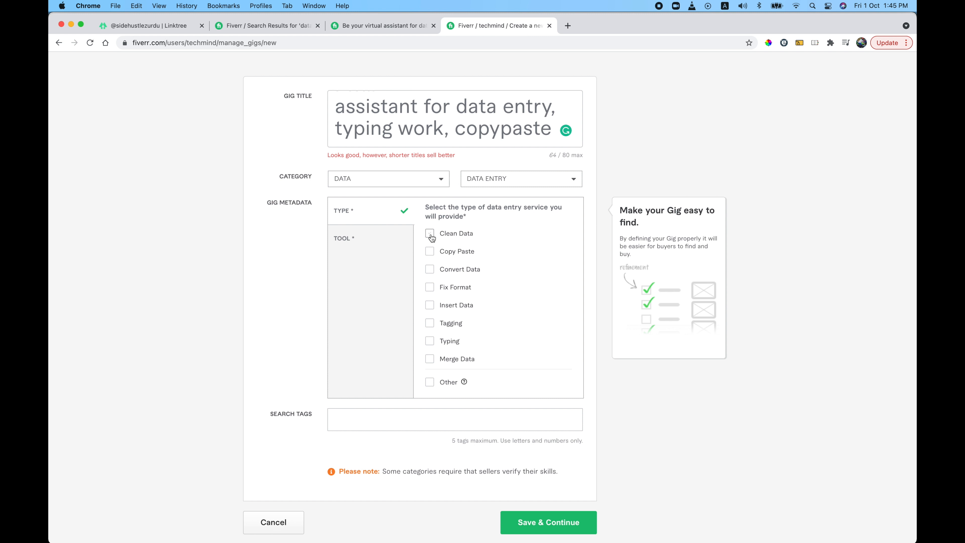
left_click(430, 251)
left_click(430, 305)
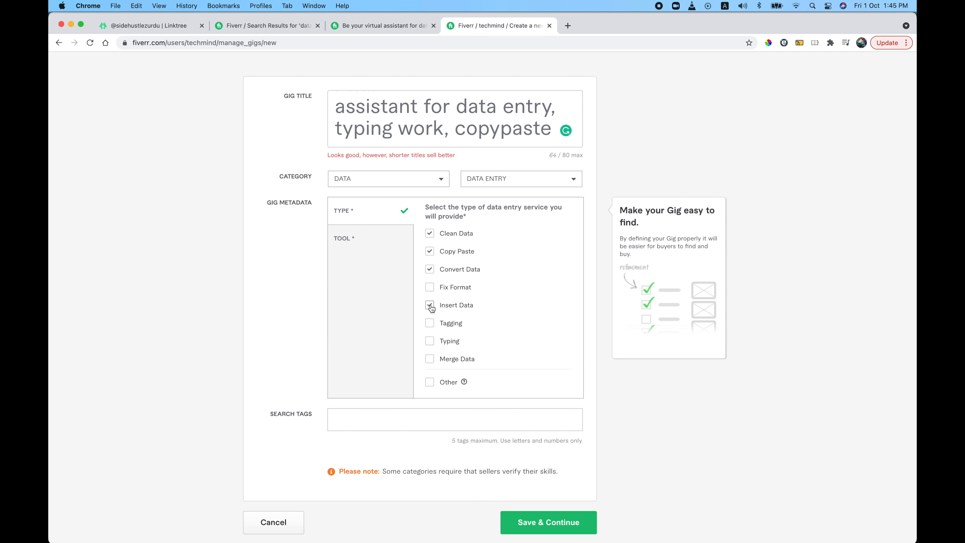
- Select Excel, Google Sheets, Word and Google Docs as the tools used in the new gig's service
left_click(353, 245)
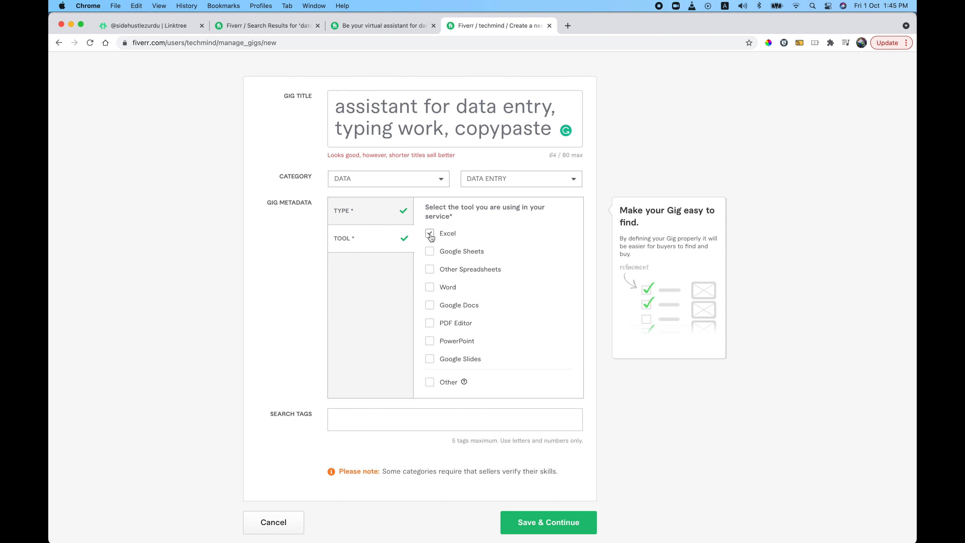
left_click(429, 251)
left_click(431, 289)
left_click(430, 305)
- Look through the reference gig page and the "data entry" search suggestions for search tag ideas
scroll(545, 263, "down", 1)
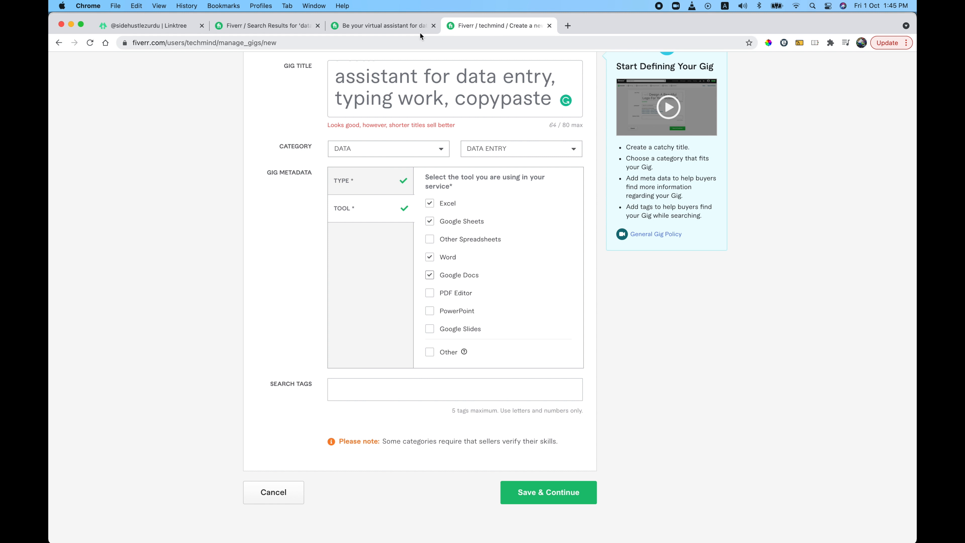
scroll(354, 342, "down", 2)
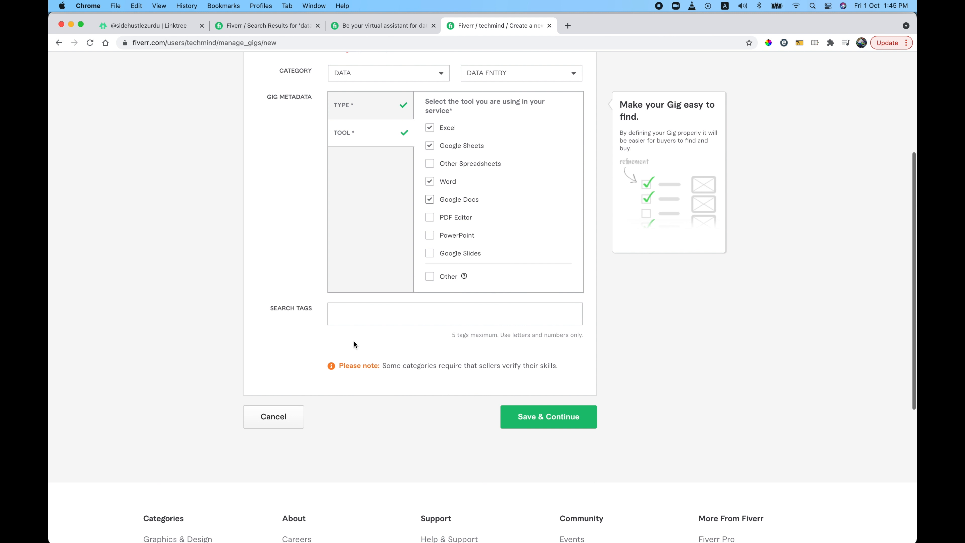
left_click(372, 314)
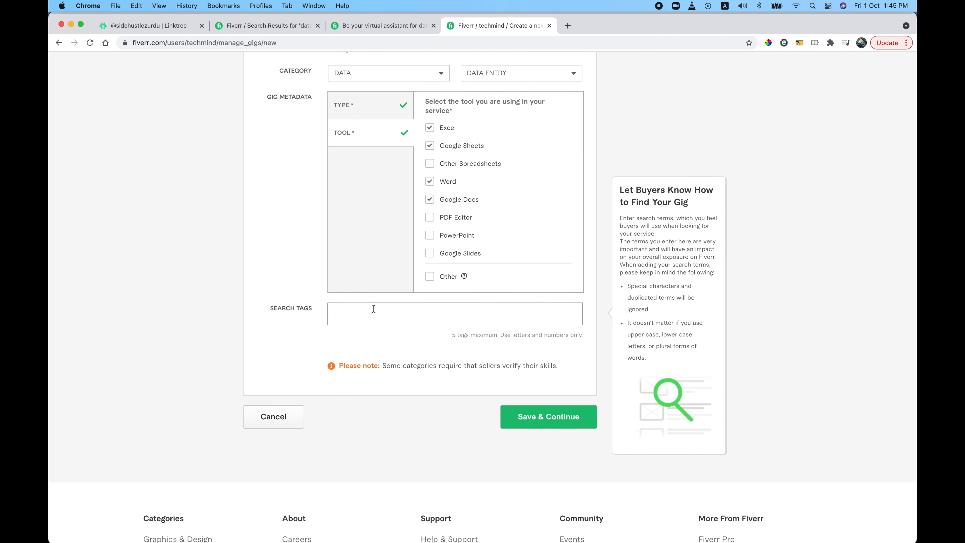
left_click(376, 33)
scroll(114, 290, "down", 14)
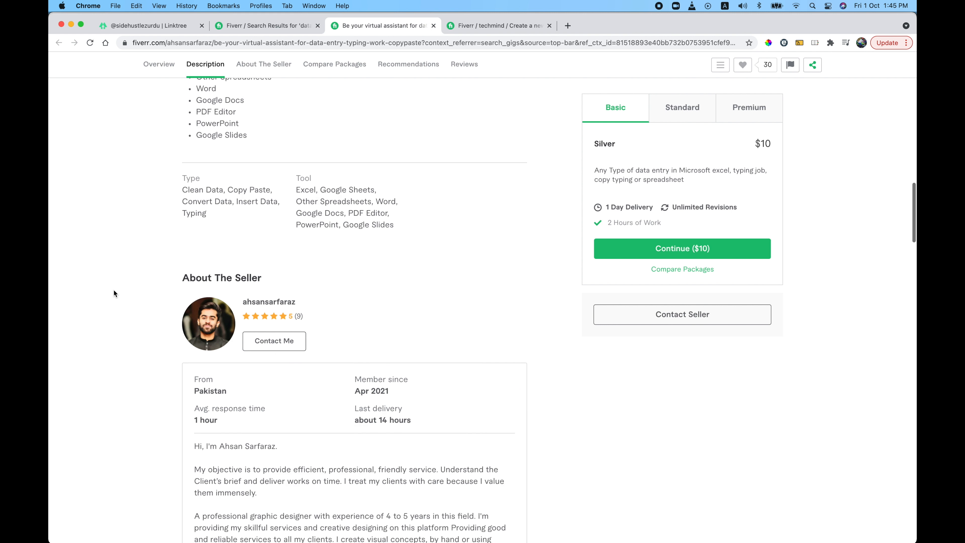
scroll(114, 293, "down", 9)
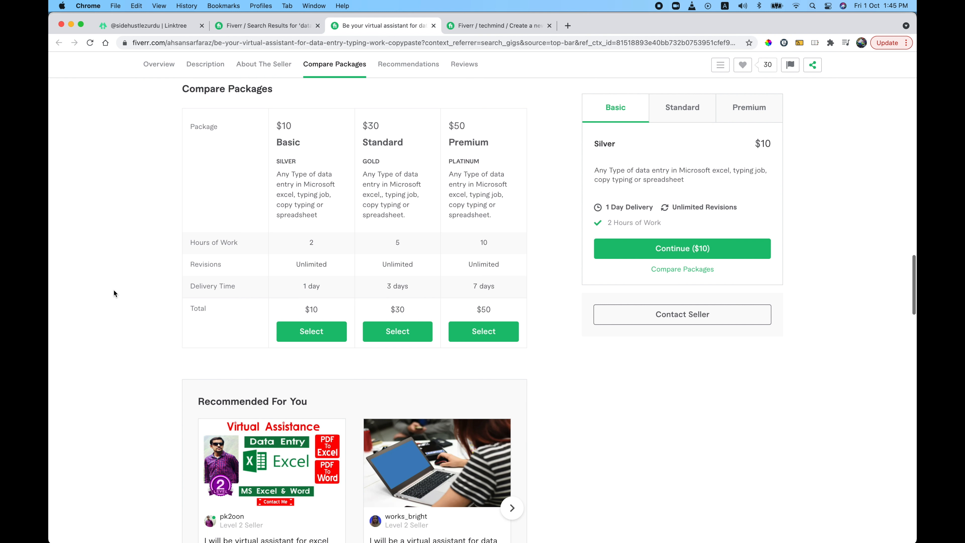
scroll(114, 293, "up", 5)
scroll(114, 292, "up", 15)
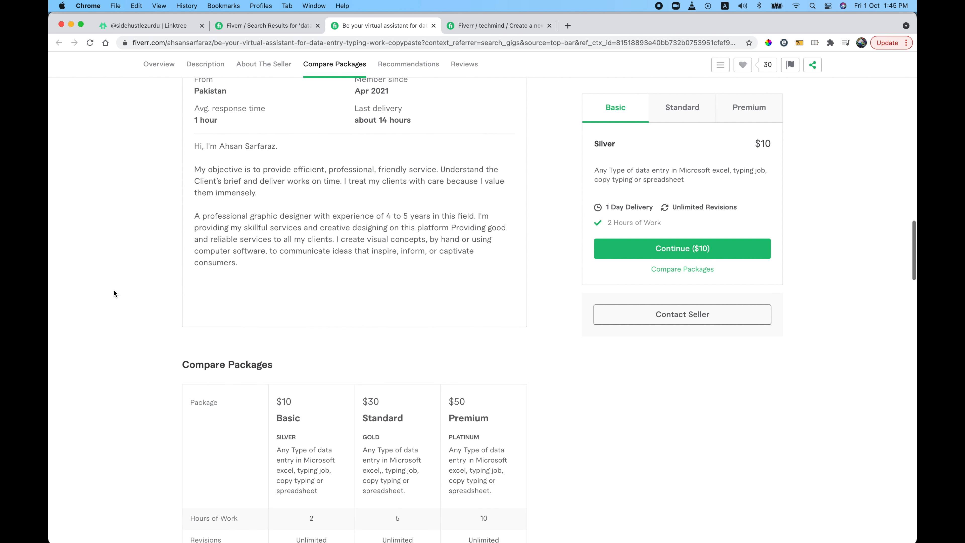
scroll(114, 289, "up", 18)
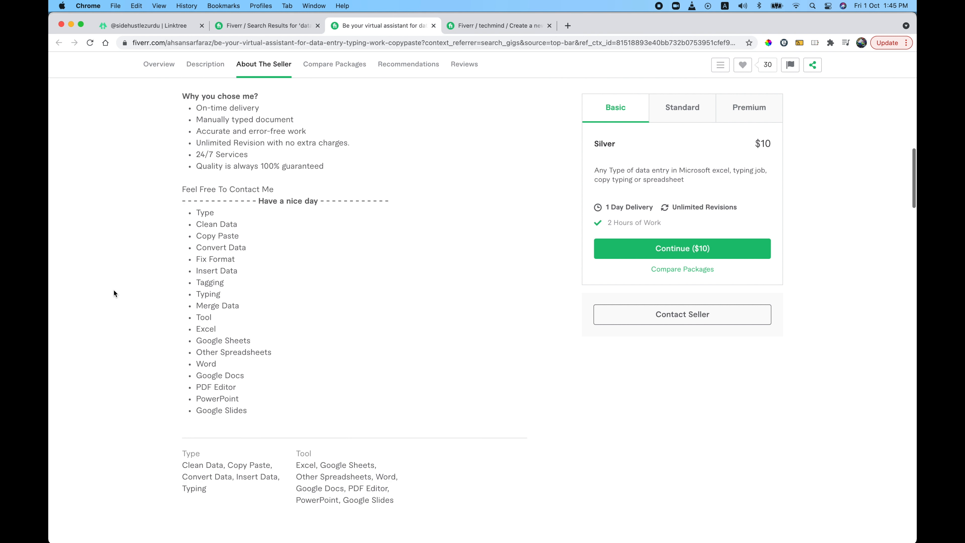
left_click(279, 27)
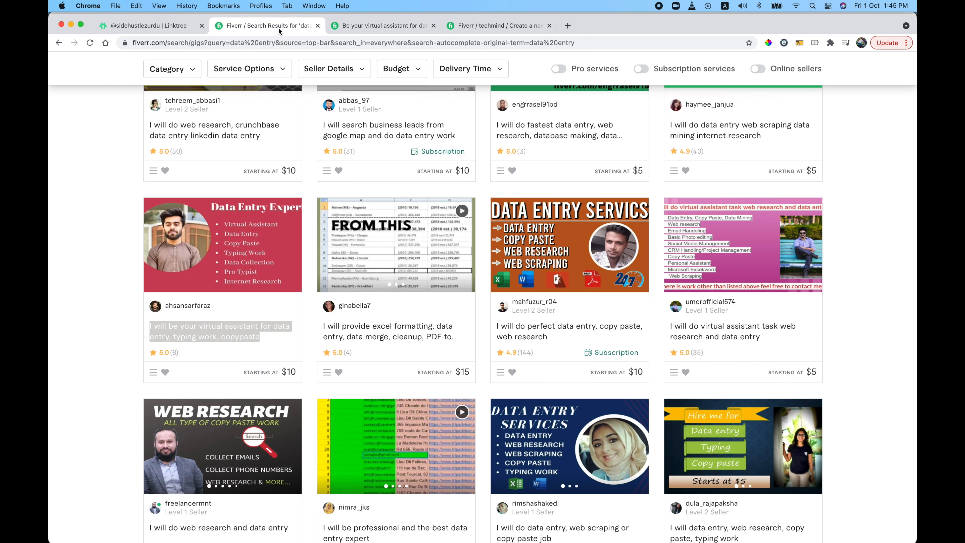
scroll(226, 104, "up", 15)
scroll(226, 104, "up", 15)
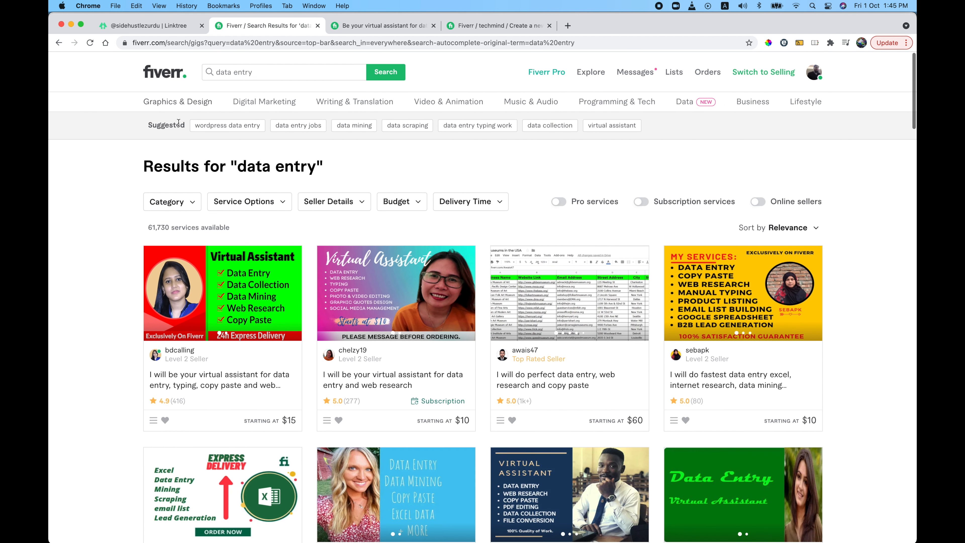
left_click(211, 74)
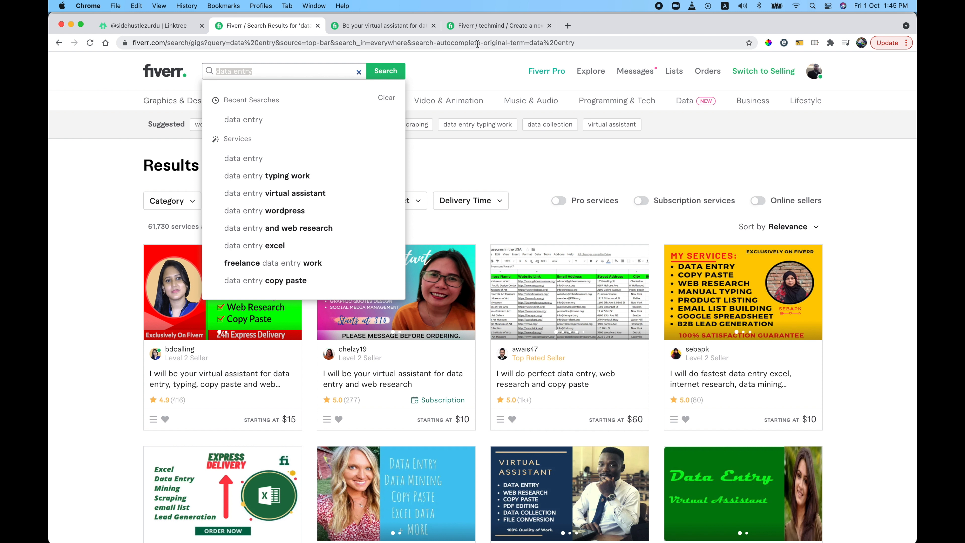
- Add "data entry" as a search tag on the new gig
left_click(486, 26)
type("data entry")
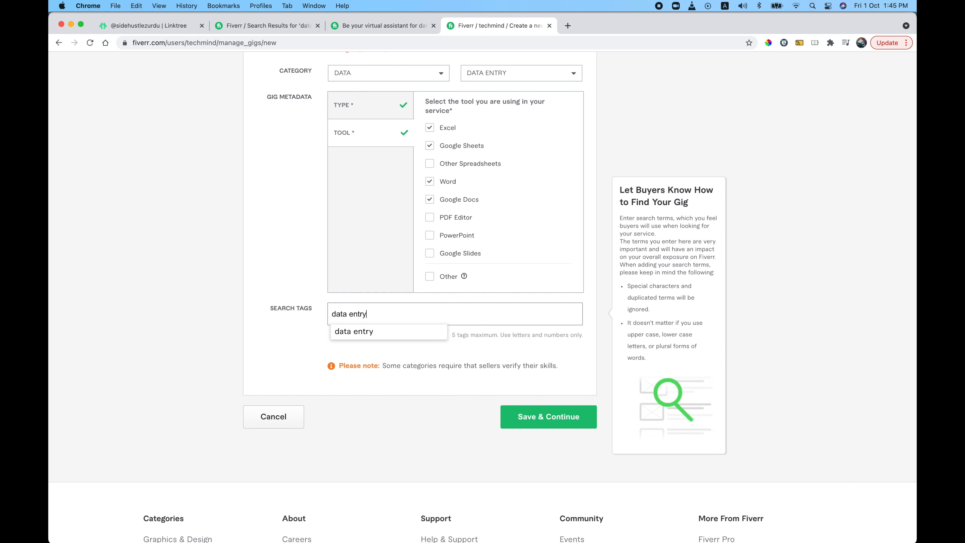
left_click(373, 332)
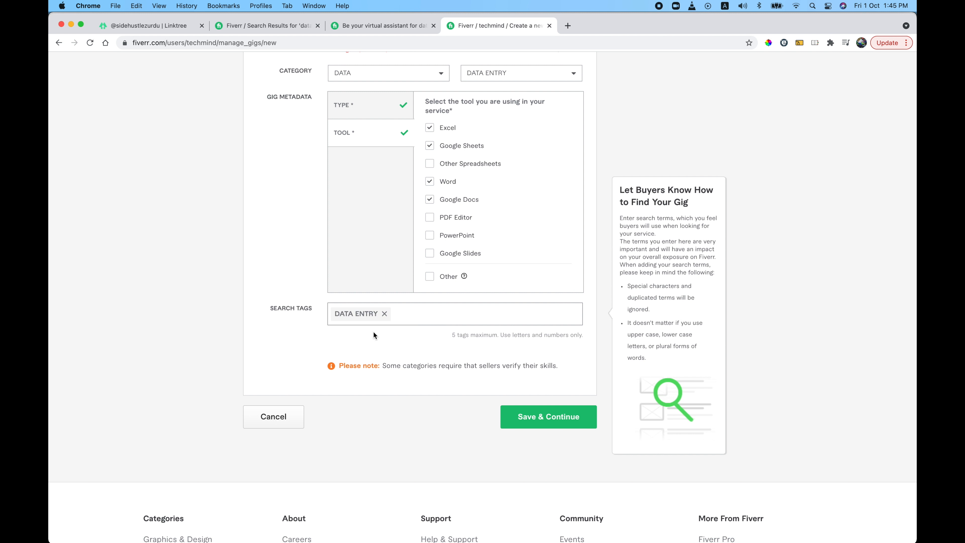
type("word")
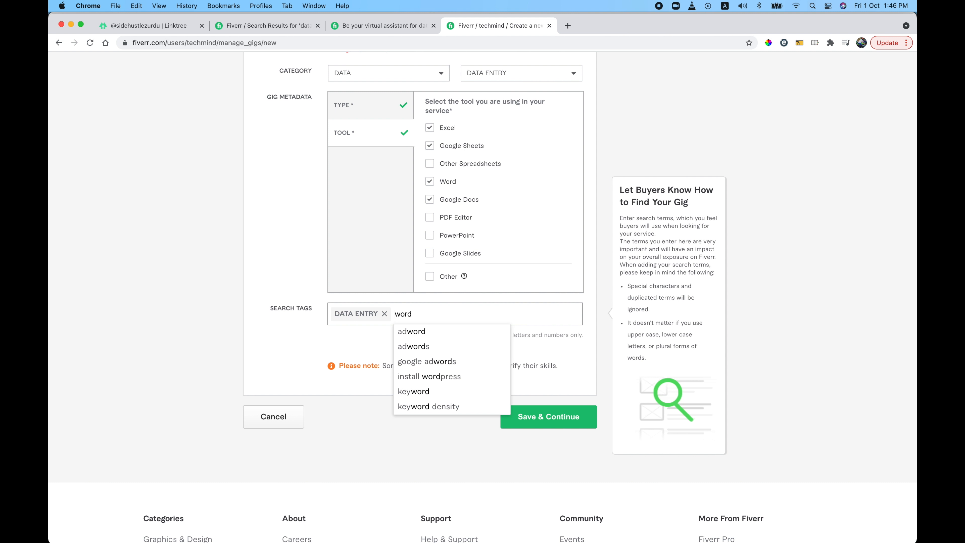
type("microsoft")
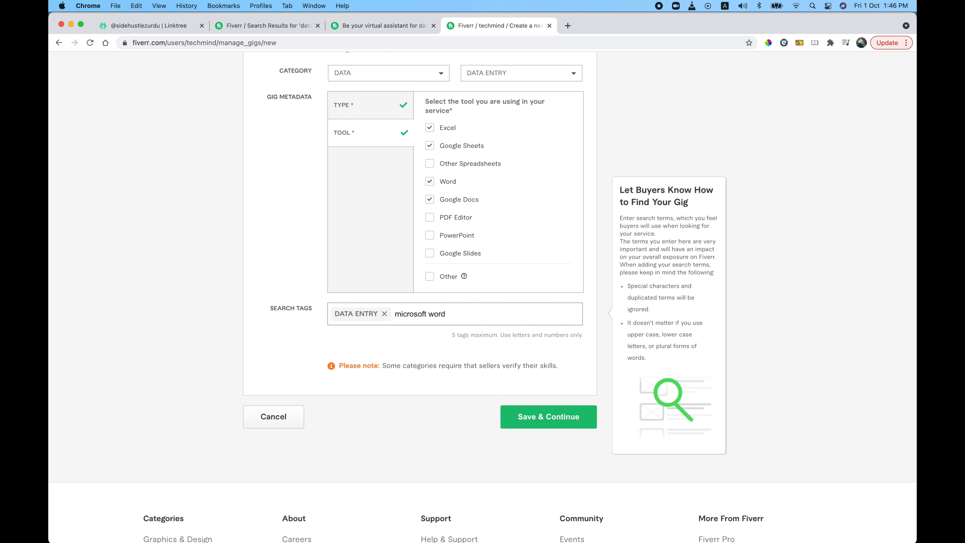
key("shift+Left")
key("shift+Left")
key("shift+Left")
key("shift+Left")
key("shift+Left")
key("shift+Left")
- Add "typing" as a search tag, save the gig overview and continue to the pricing stage
type("typing")
left_click(437, 349)
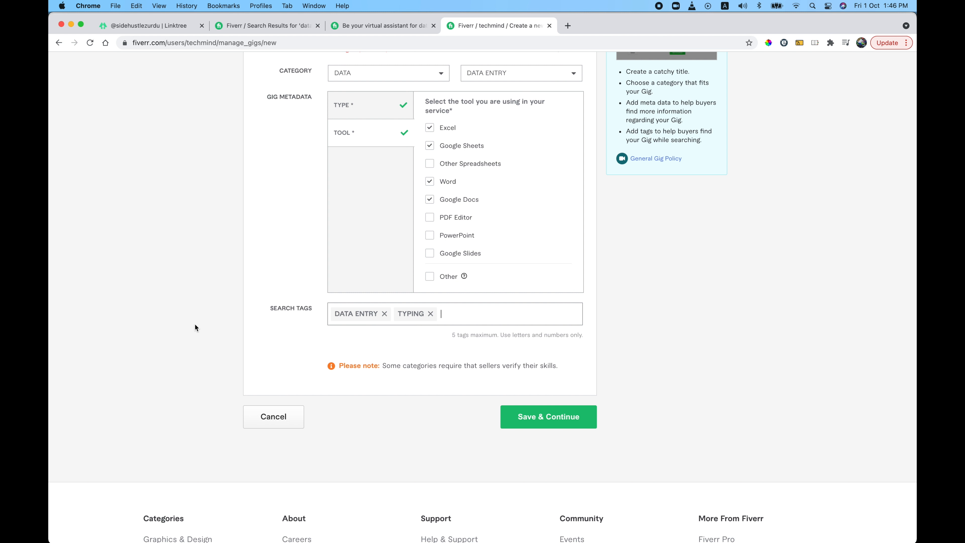
left_click(547, 417)
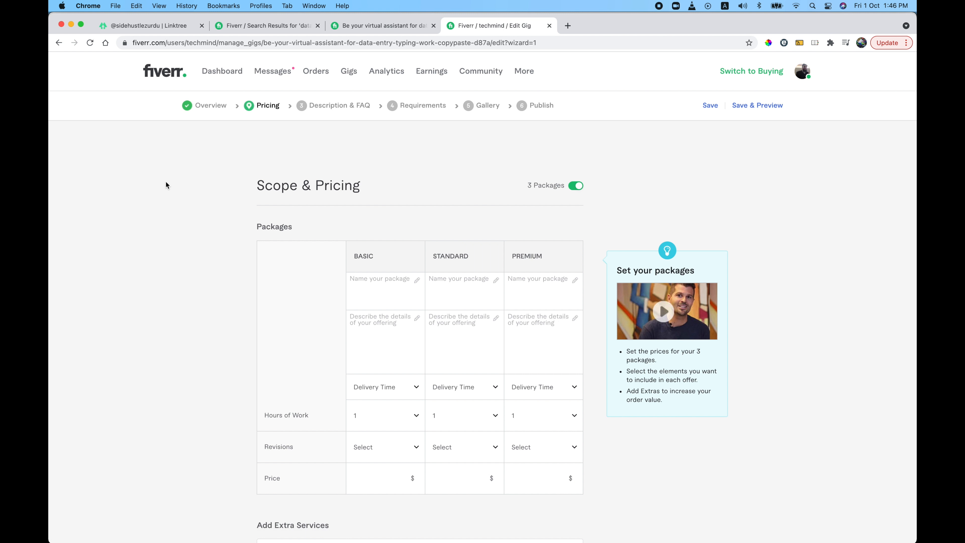
- Review the names, prices and delivery terms of the reference gig's Basic, Standard and Premium packages
left_click(397, 30)
scroll(783, 169, "up", 3)
mouse_move(516, 197)
scroll(536, 120, "up", 2)
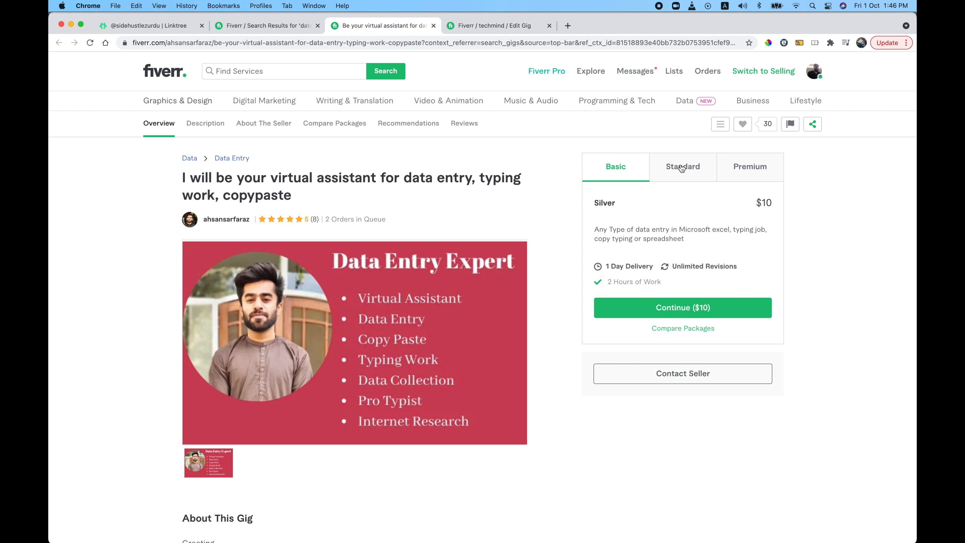
mouse_move(615, 203)
left_mouse_down()
mouse_move(593, 203)
mouse_move(629, 204)
left_mouse_up()
left_click(671, 195)
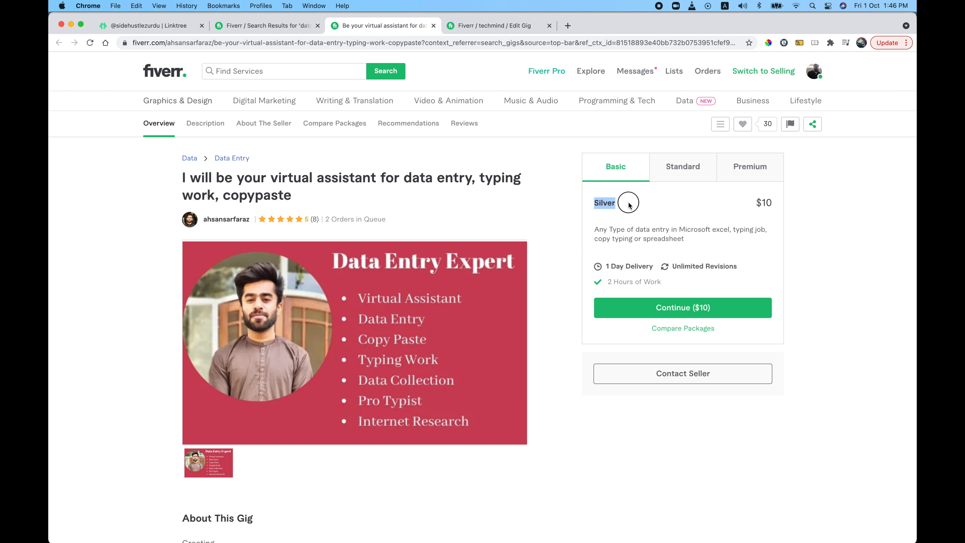
left_click(759, 202)
left_click(681, 168)
left_click(752, 167)
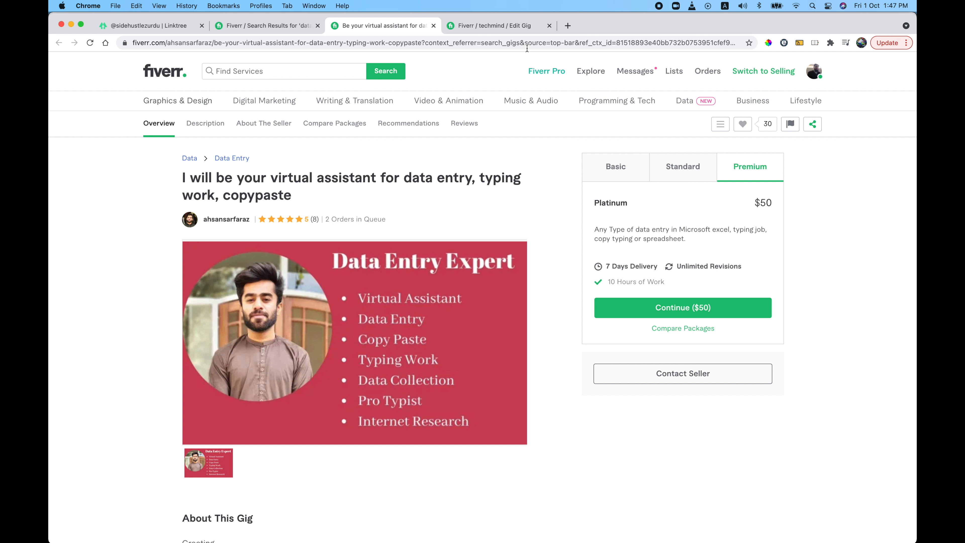
- Examine the Basic, Standard and Premium package name fields in the new gig's pricing table
left_click(508, 28)
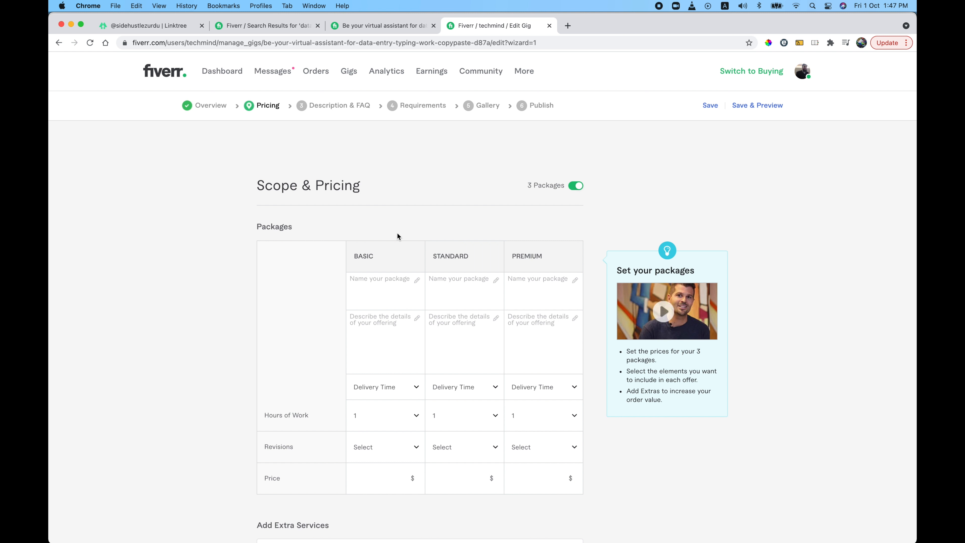
scroll(397, 233, "down", 2)
left_click(380, 205)
left_click(456, 211)
left_click(532, 212)
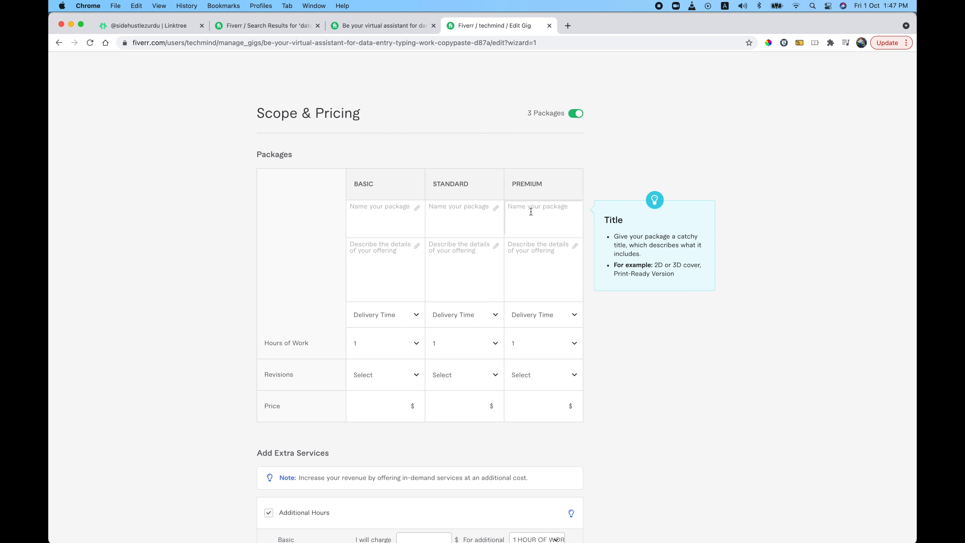
left_click(387, 209)
left_click(453, 145)
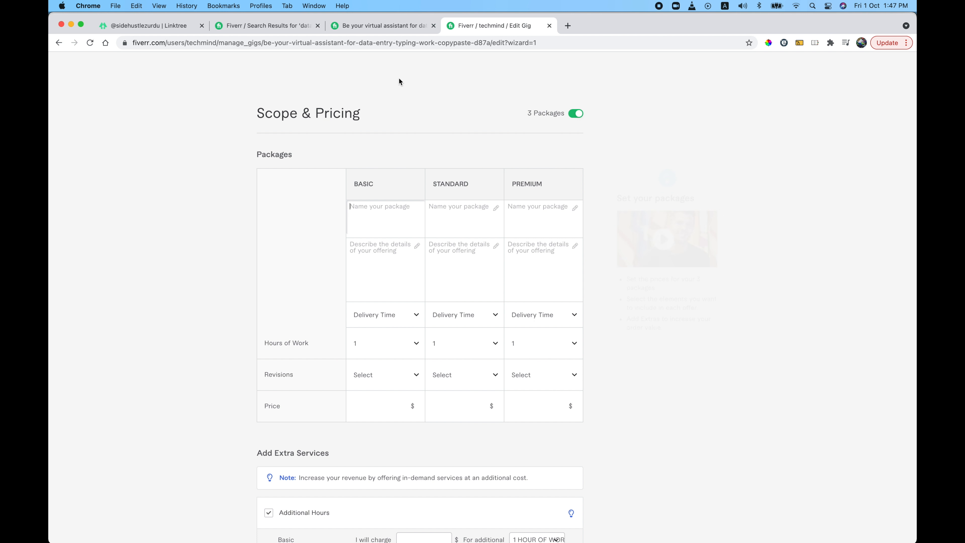
- Check the reference gig's Basic package, then name the new gig's Basic package Silver and its Standard package Gold
left_click(381, 28)
left_click(626, 167)
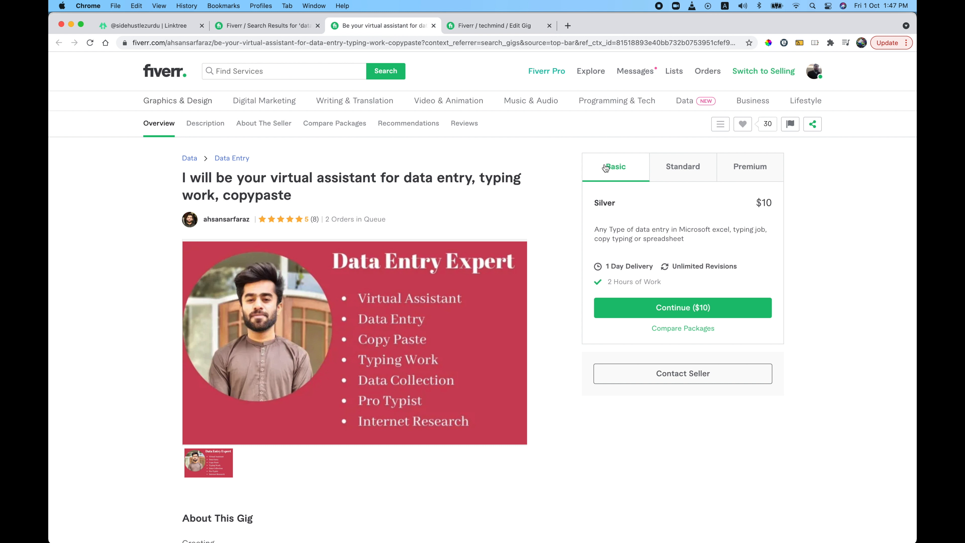
left_click(485, 27)
left_click(363, 204)
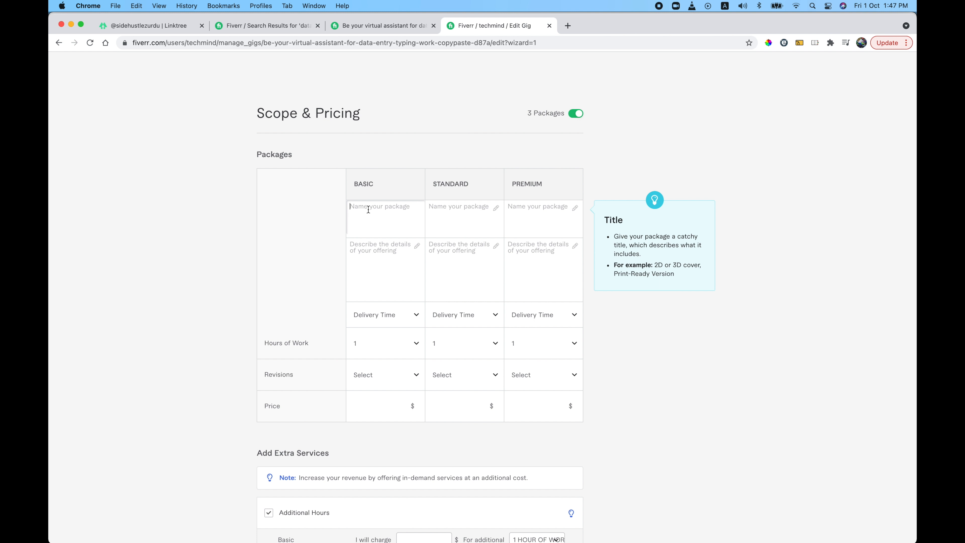
type("Silver")
key("Tab")
type("Gold")
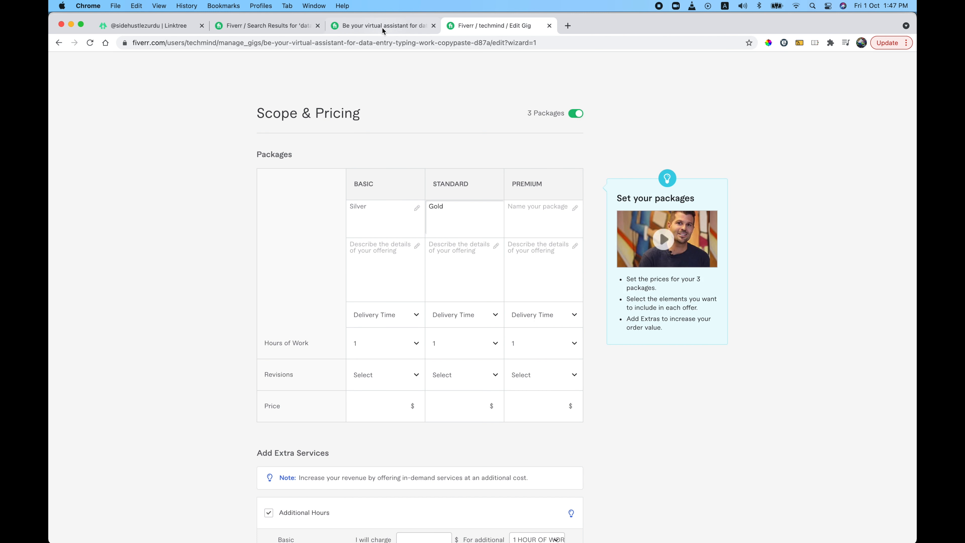
- Check the reference gig's Standard package and name the new gig's Premium package Platinum
left_click(382, 26)
left_click(683, 167)
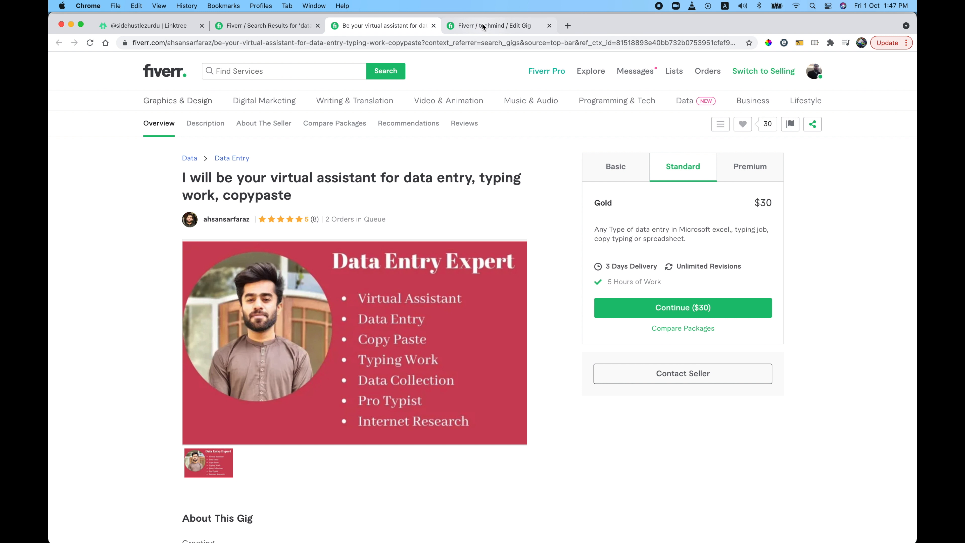
left_click(494, 25)
left_click(522, 228)
type("Platinum")
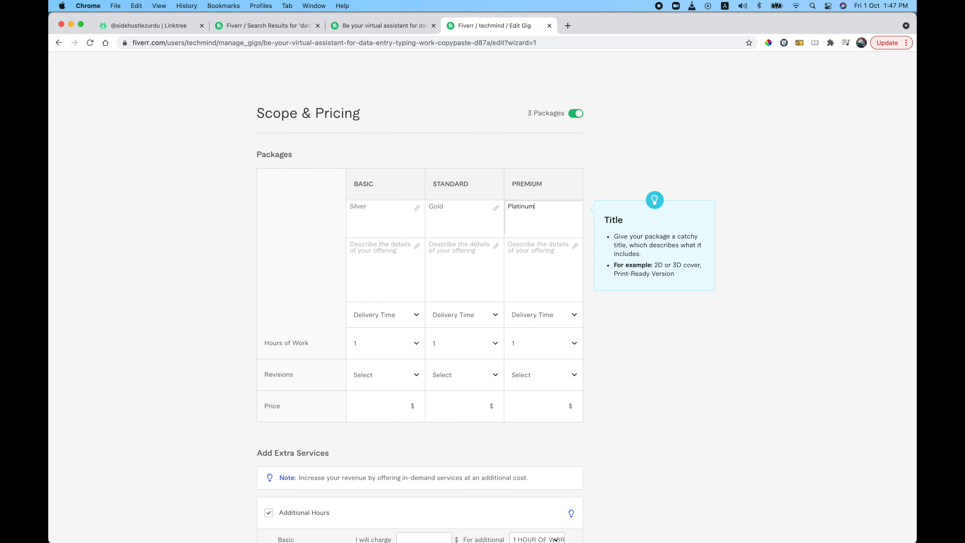
- Copy the Premium package's description text from the reference gig
left_click(397, 24)
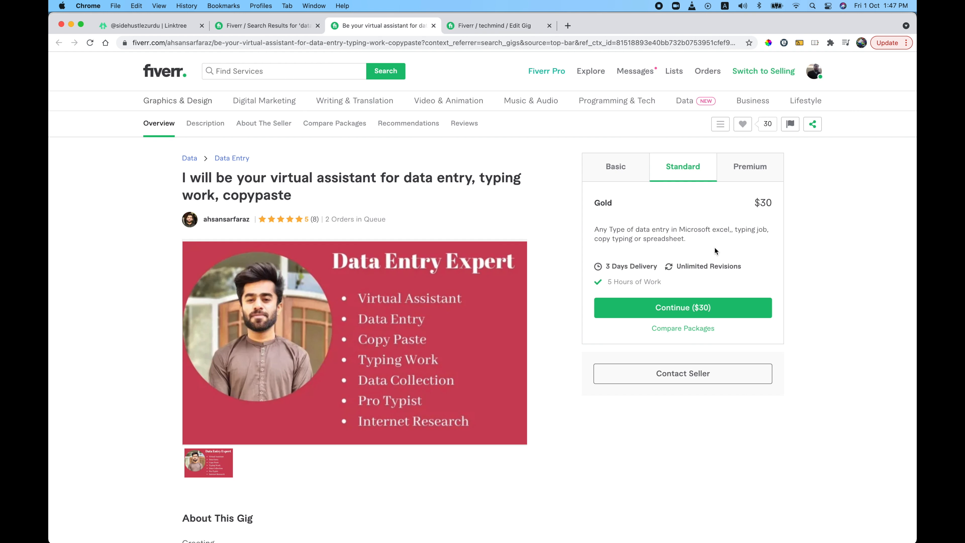
left_click(616, 172)
left_click(750, 170)
left_click_drag(688, 239, 595, 230)
key("super+c")
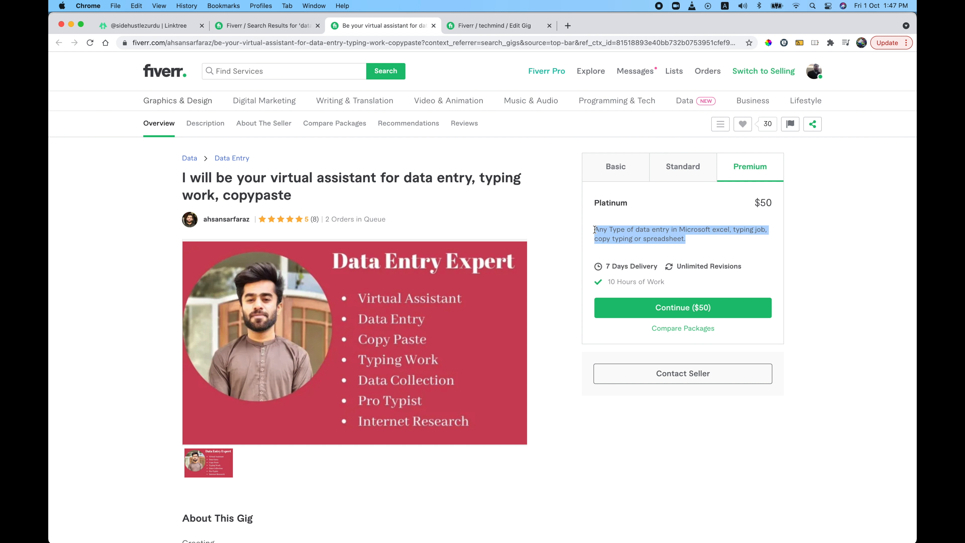
- Paste the copied description into the Basic, Standard and Premium packages of the new gig
left_click(494, 25)
left_click(376, 255)
key("super+v")
left_click(449, 252)
key("super+v")
left_click(530, 253)
key("super+v")
scroll(531, 254, "down", 2)
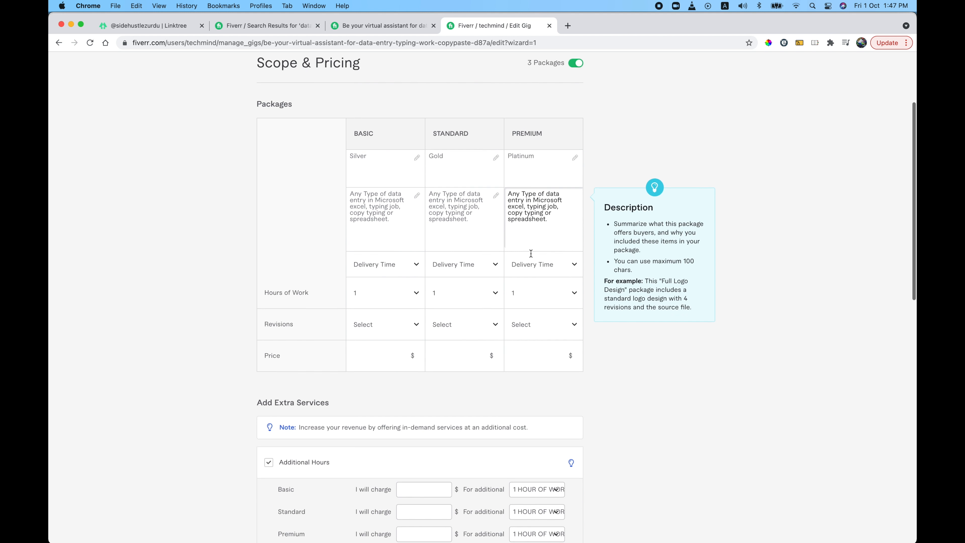
left_click(170, 241)
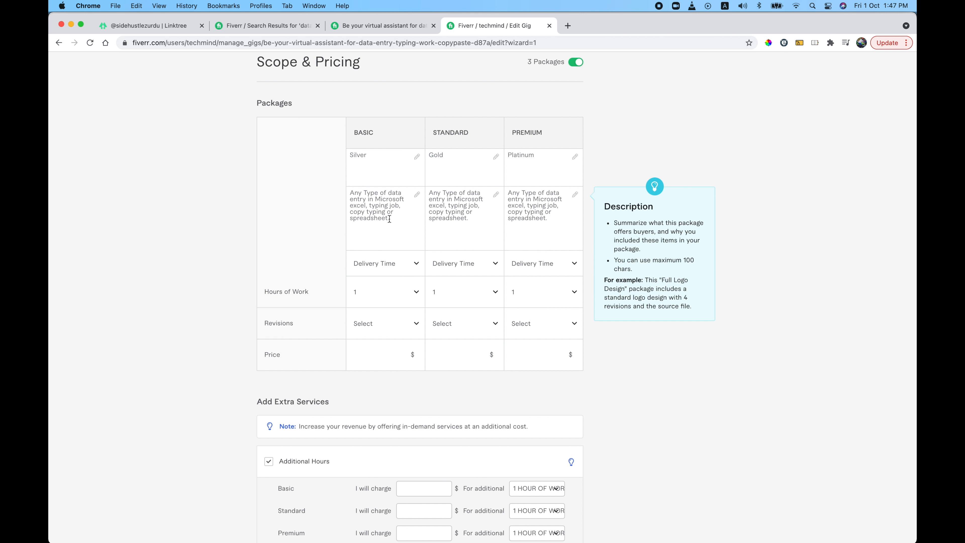
- Compare the delivery times of the reference gig's three packages and set the new gig's Basic package to 1 day Delivery
left_click(378, 24)
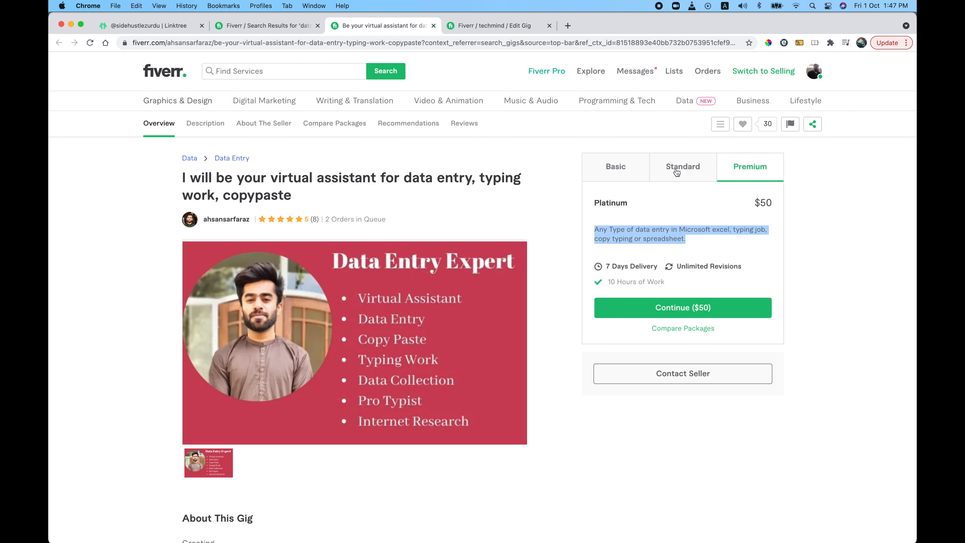
left_click(615, 170)
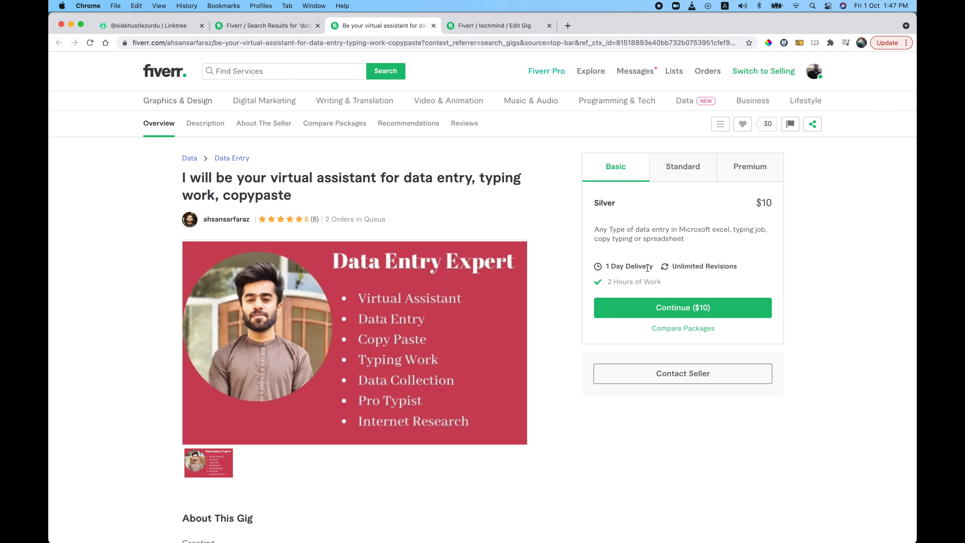
left_click_drag(605, 268, 654, 268)
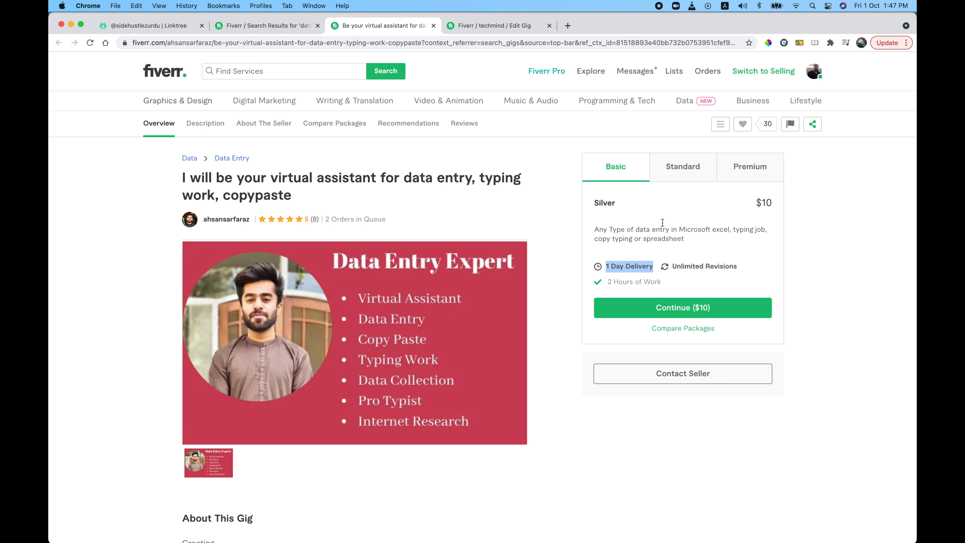
left_click(682, 168)
left_click_drag(605, 267, 627, 266)
left_click(739, 167)
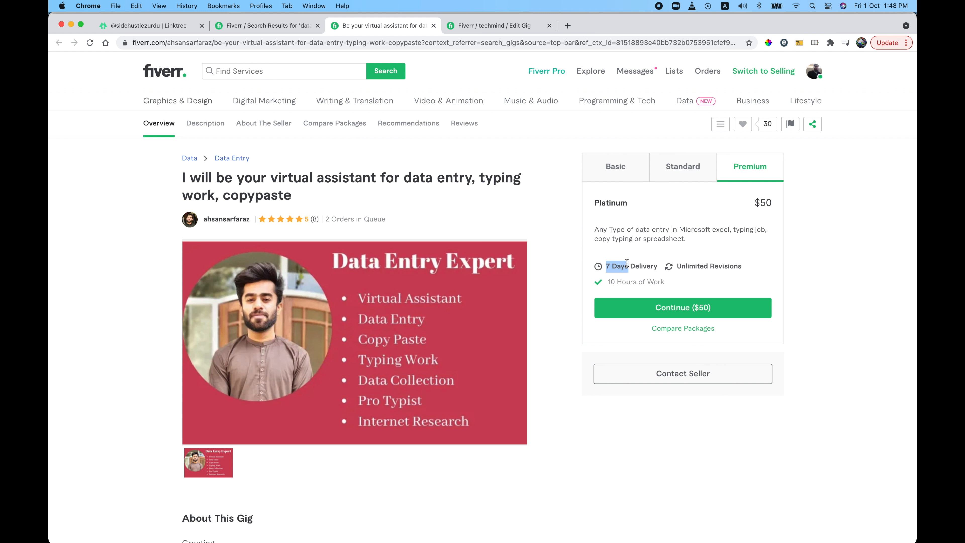
left_click(519, 26)
left_click(403, 266)
left_click(395, 333)
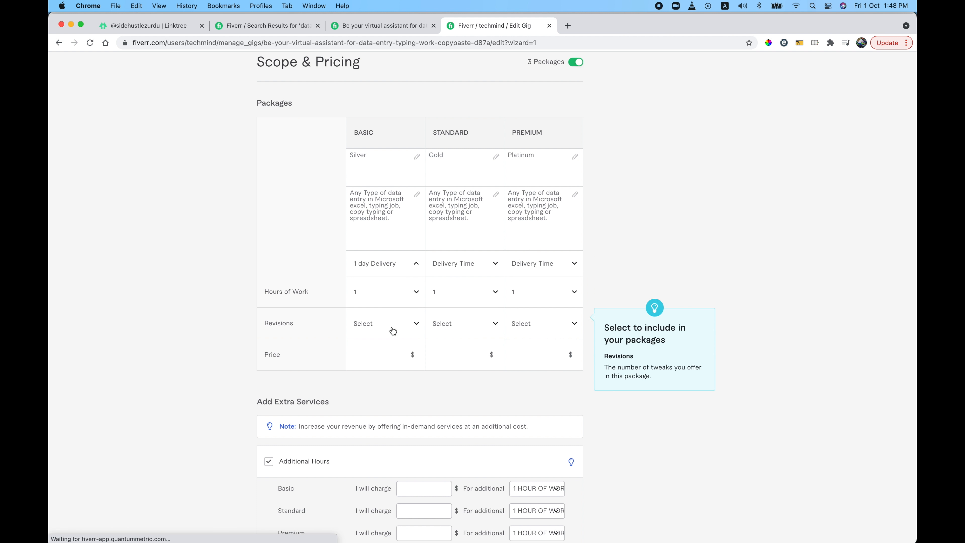
- Set the delivery time to 3 days for the Standard package and 7 days for the Premium package
left_click(473, 260)
left_click(462, 392)
left_click(537, 264)
scroll(542, 352, "down", 5)
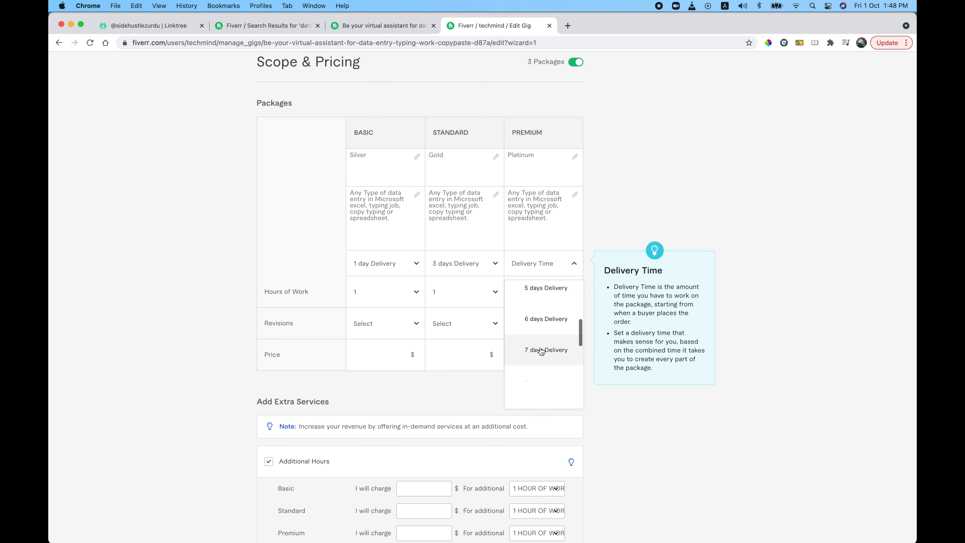
left_click(542, 350)
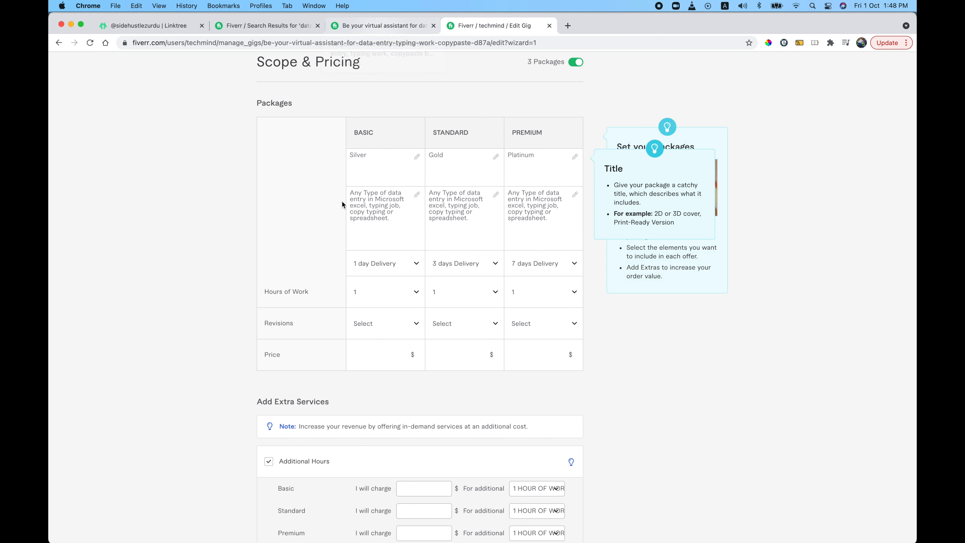
- Compare the hours of work in the reference gig's three packages and set the new gig's Basic package to 2 hours
left_click(394, 26)
left_click(623, 176)
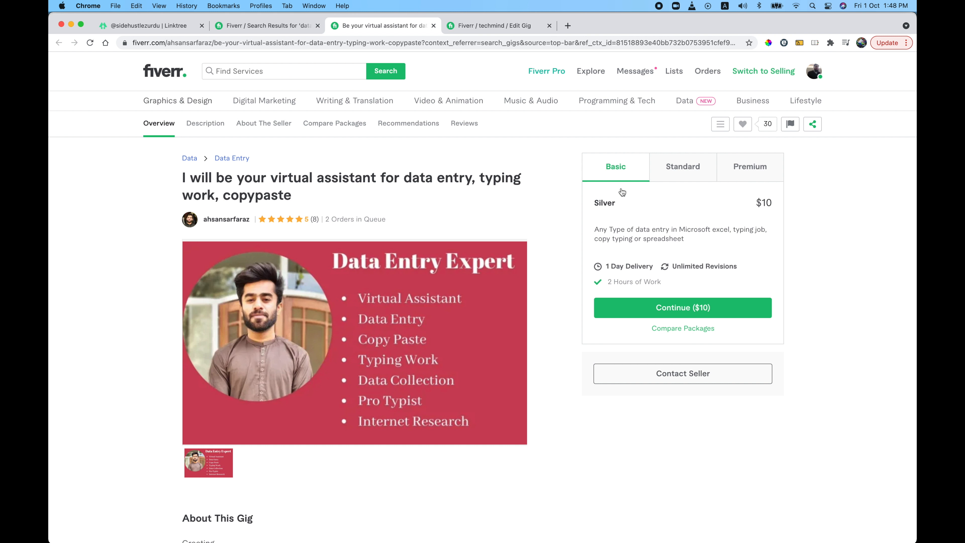
left_click(676, 179)
left_click(747, 175)
left_click(500, 25)
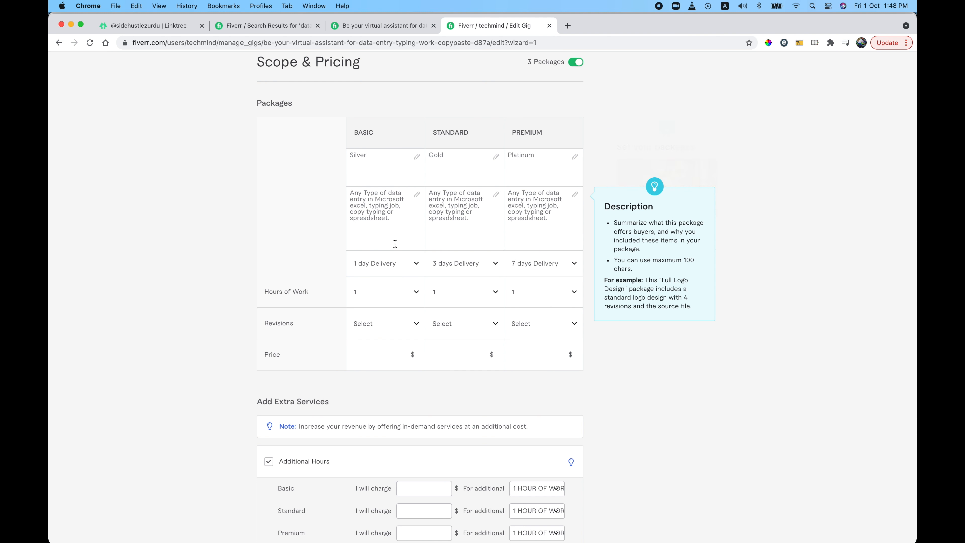
left_click(395, 296)
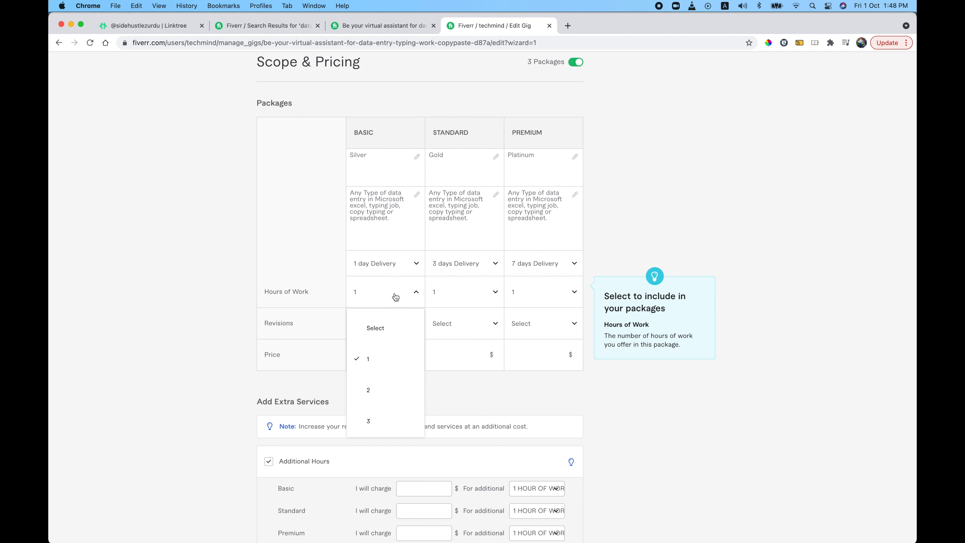
left_click(393, 384)
- Set the hours of work to 5 for the Standard package and 10 for the Premium package
left_click(461, 285)
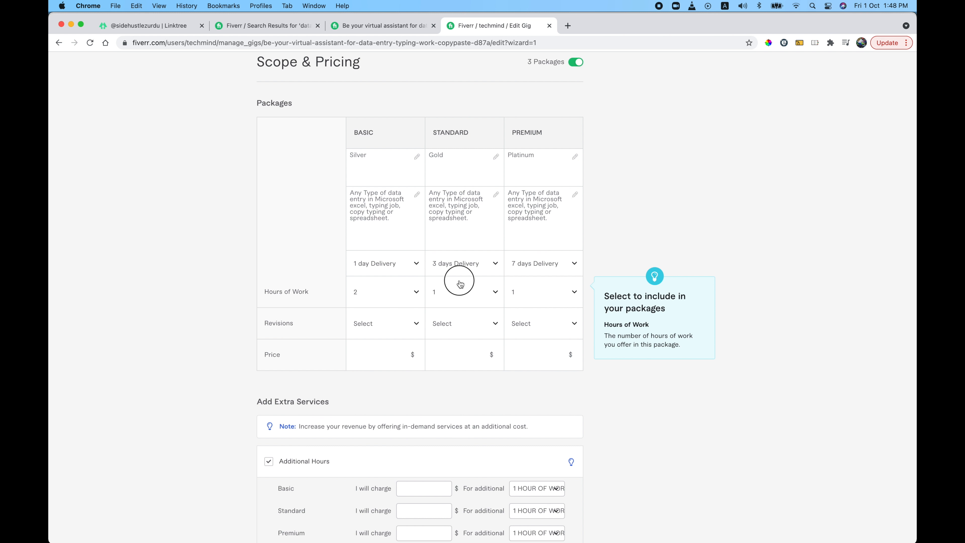
scroll(454, 420, "down", 3)
left_click(455, 370)
left_click(532, 285)
scroll(547, 403, "down", 5)
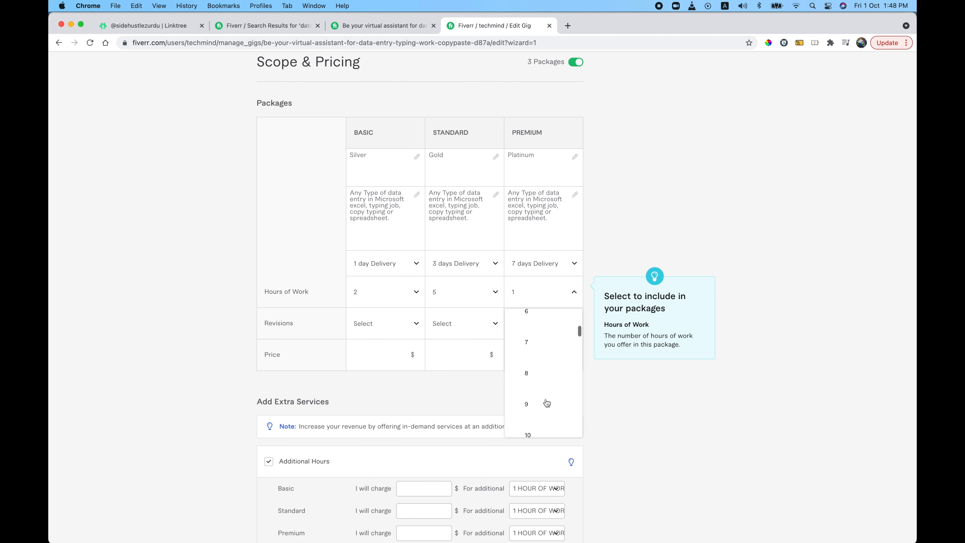
scroll(547, 402, "up", 2)
left_click(537, 323)
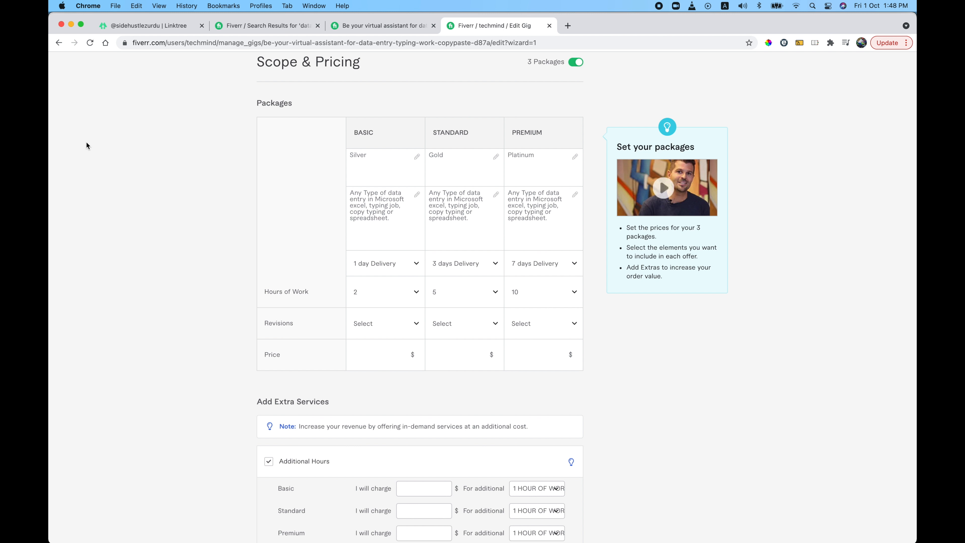
- Compare the revisions offered in the reference gig's three packages and set the new gig's Basic package to unlimited revisions
scroll(87, 143, "up", 3)
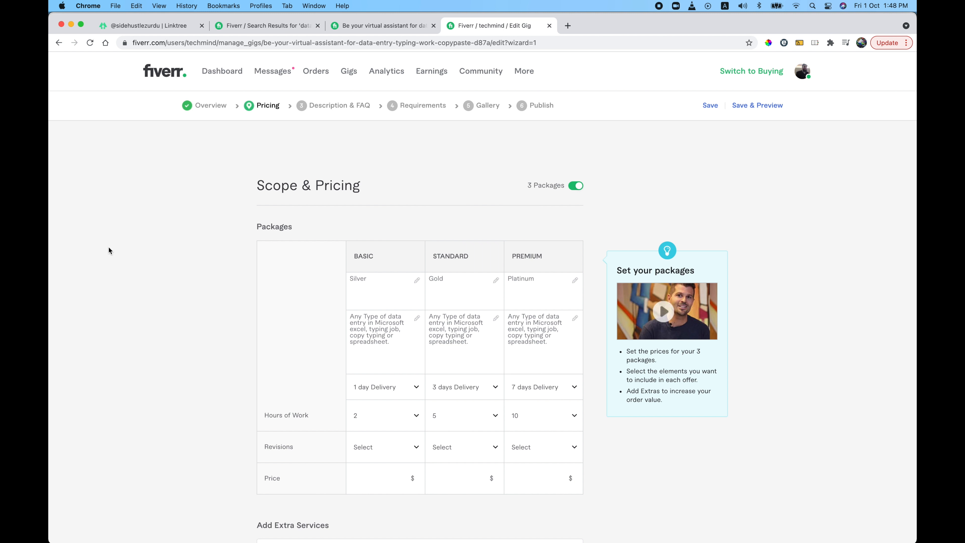
scroll(108, 247, "down", 3)
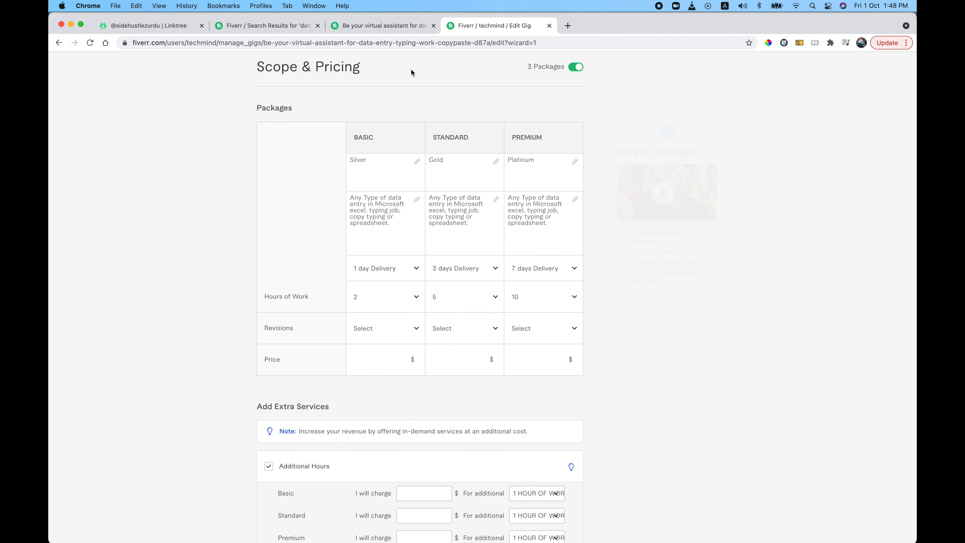
left_click(396, 30)
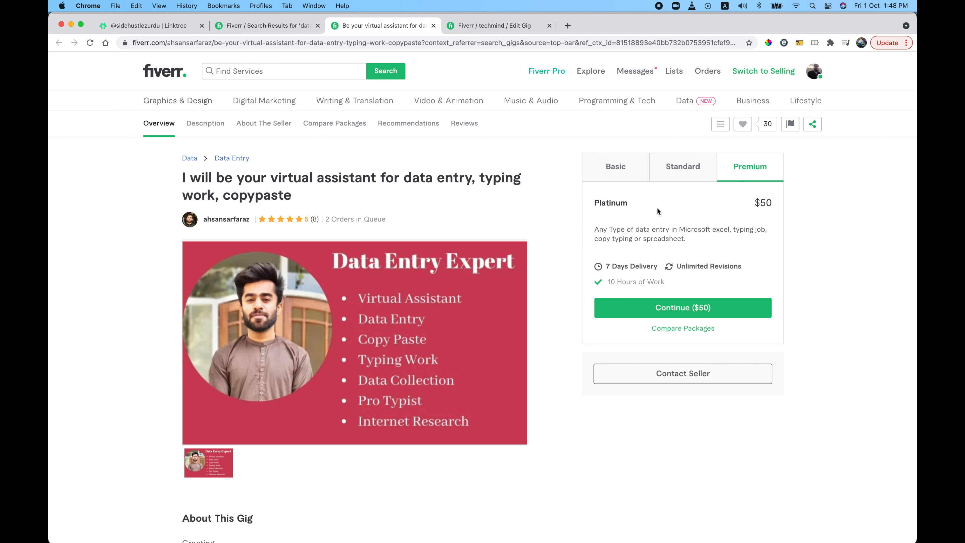
left_click(616, 176)
left_click(684, 168)
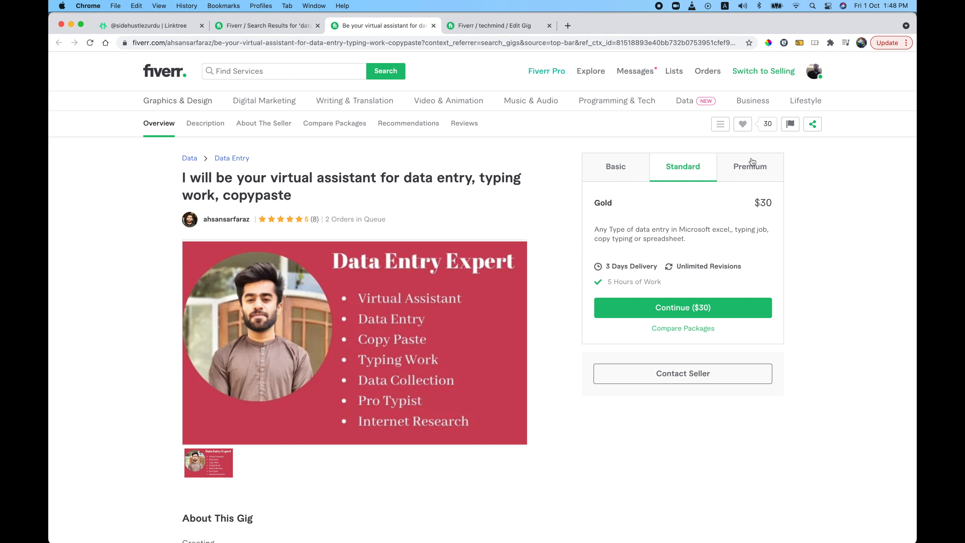
left_click(754, 166)
left_click(502, 26)
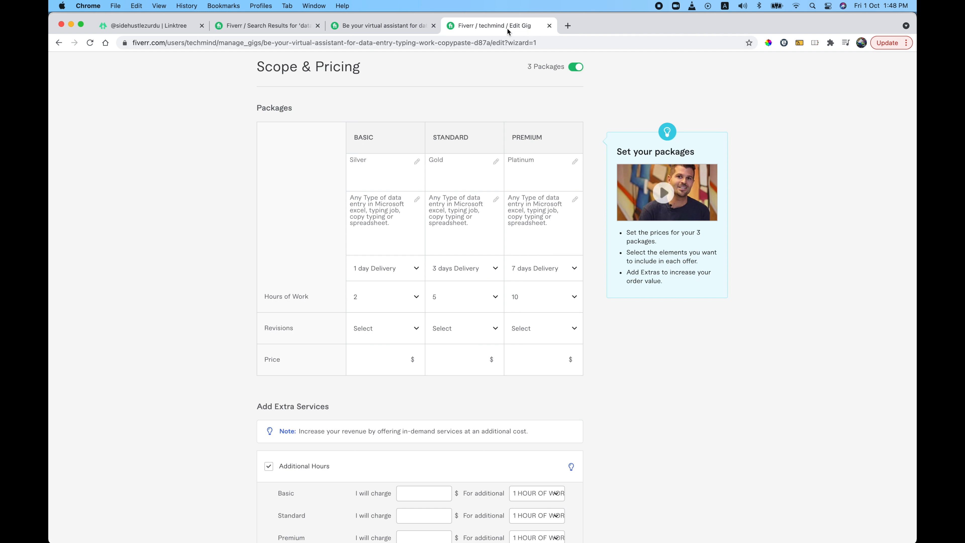
left_click(384, 328)
scroll(396, 444, "down", 2)
left_click(387, 446)
- Set the revisions of the Standard and Premium packages to unlimited
left_click(455, 329)
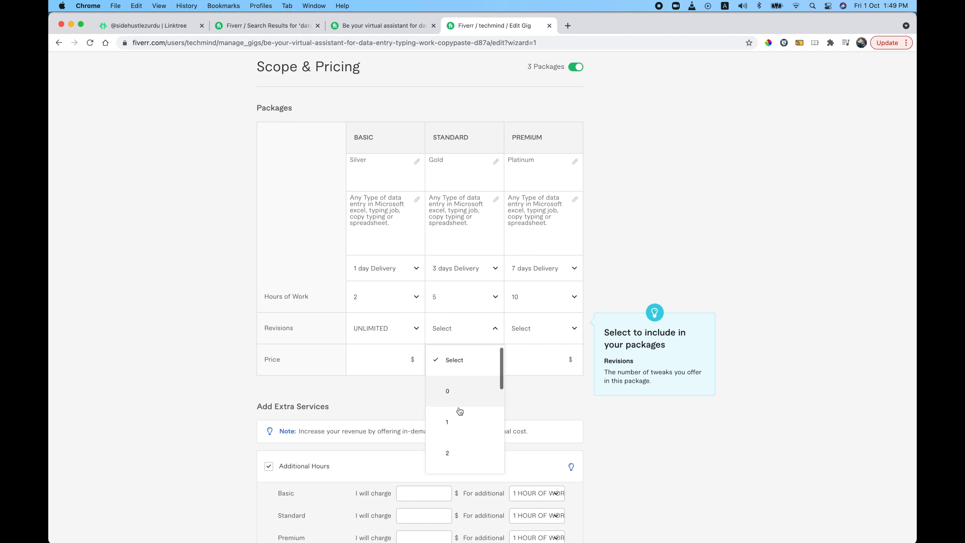
scroll(471, 422, "down", 8)
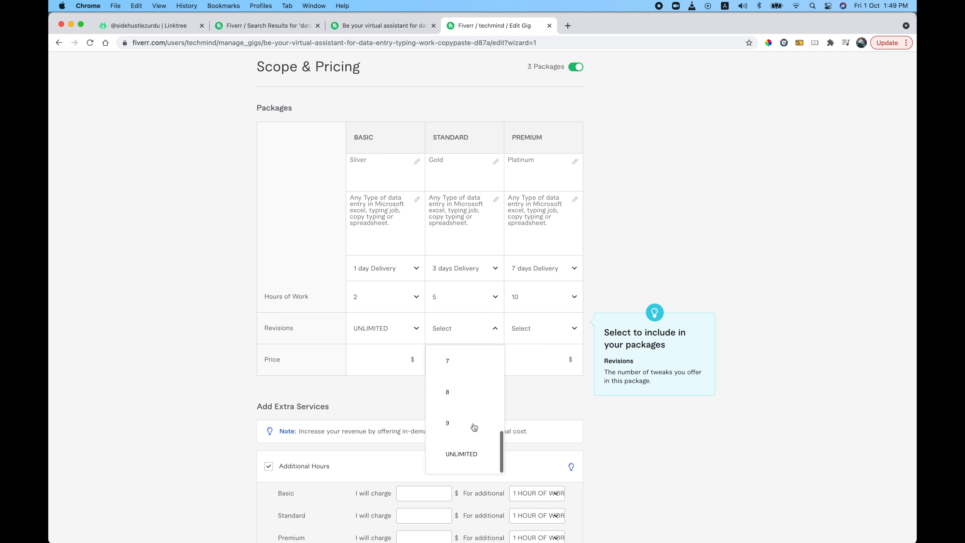
left_click(460, 400)
left_click(544, 275)
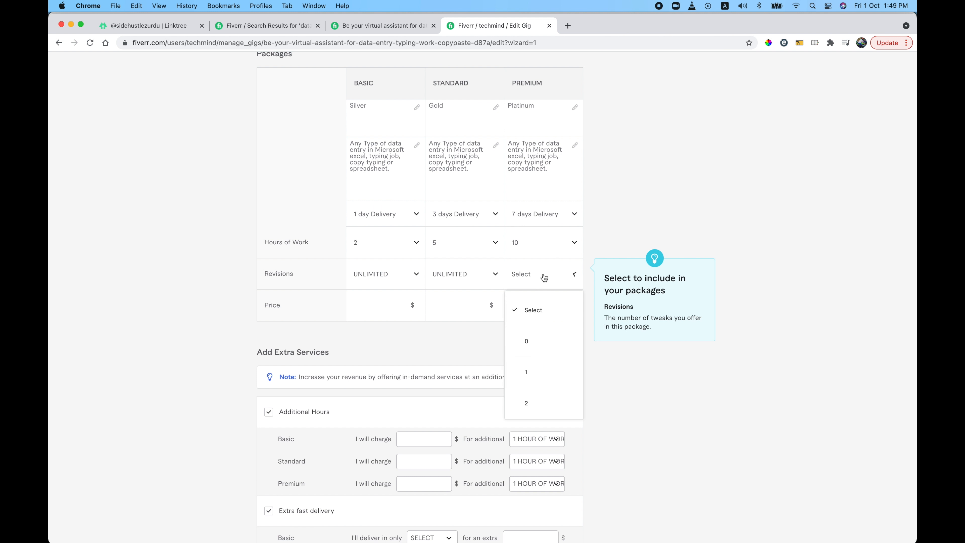
scroll(544, 387, "down", 6)
scroll(544, 341, "up", 3)
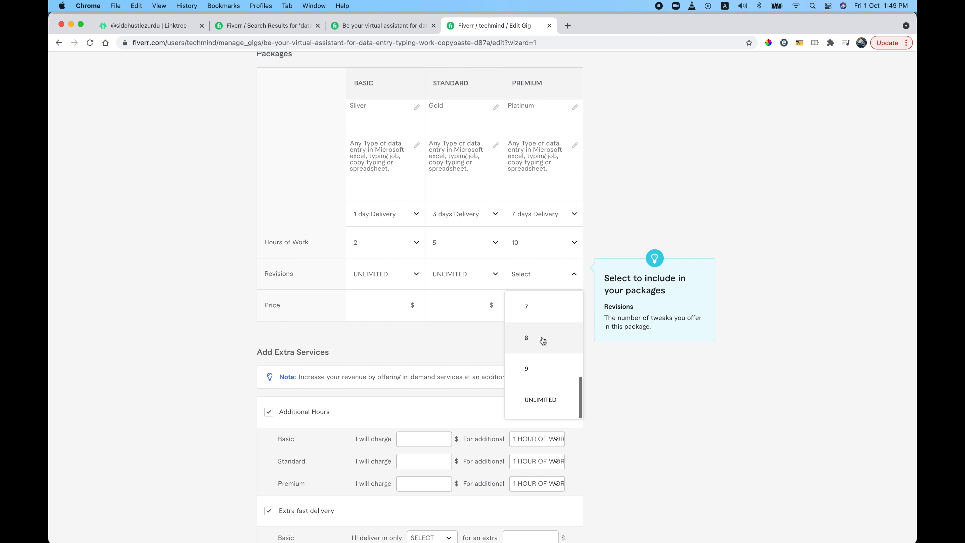
scroll(538, 306, "down", 3)
left_click(550, 401)
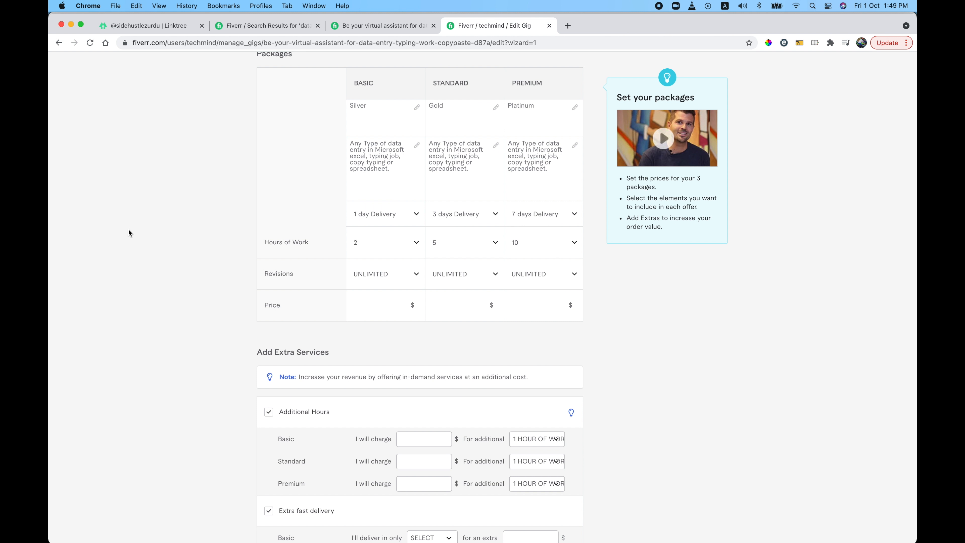
- Compare the prices of the reference gig's three packages and price the new gig's packages at $10 Basic, $30 Standard and $50 Premium
scroll(128, 229, "up", 4)
scroll(128, 230, "down", 5)
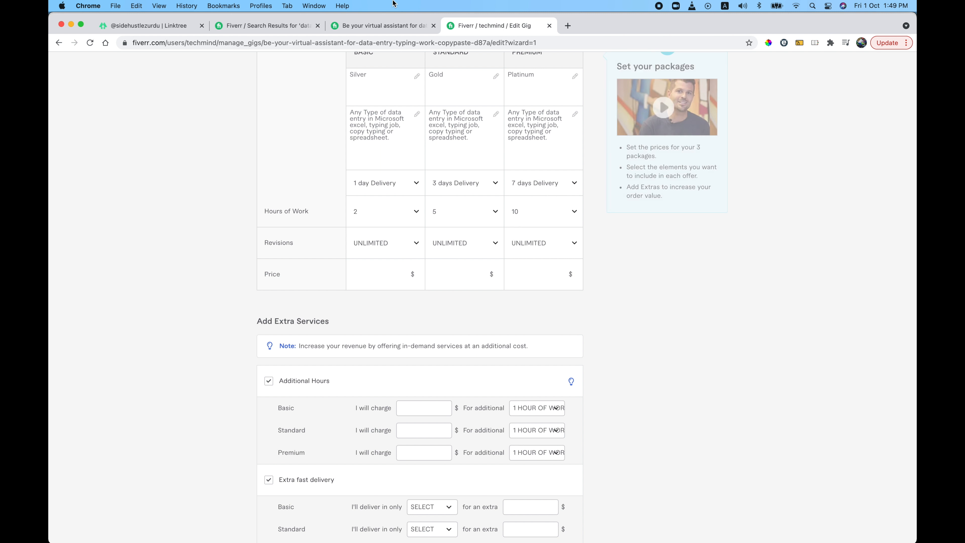
left_click(379, 25)
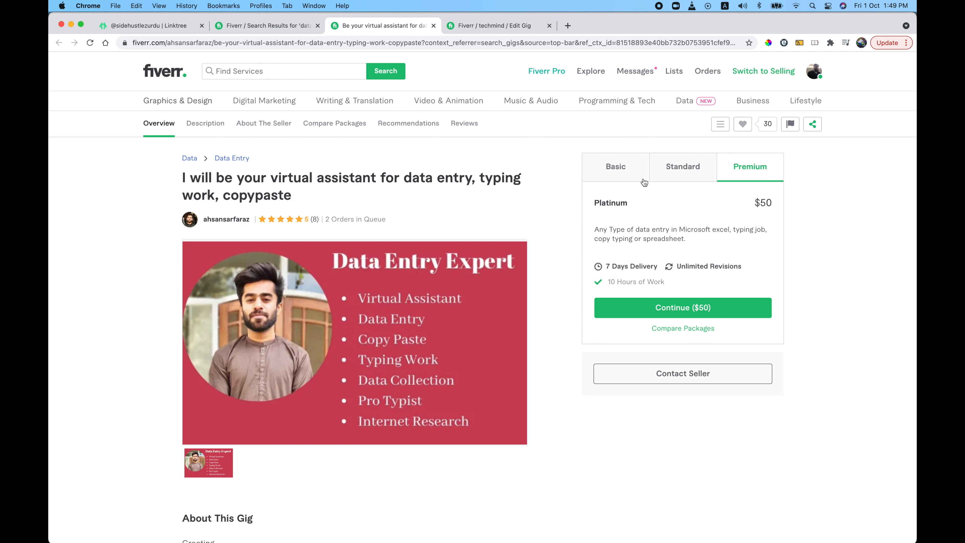
left_click(616, 168)
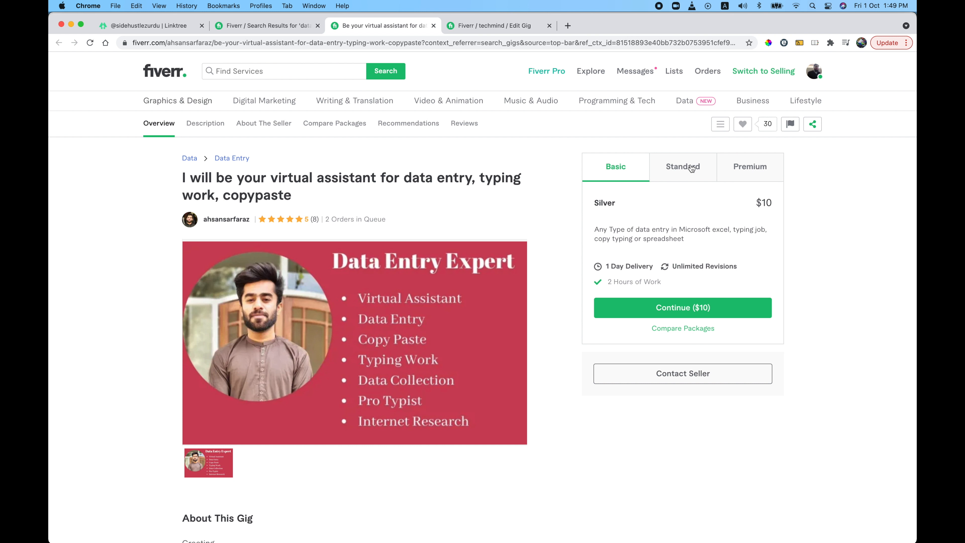
left_click(678, 165)
left_click(759, 166)
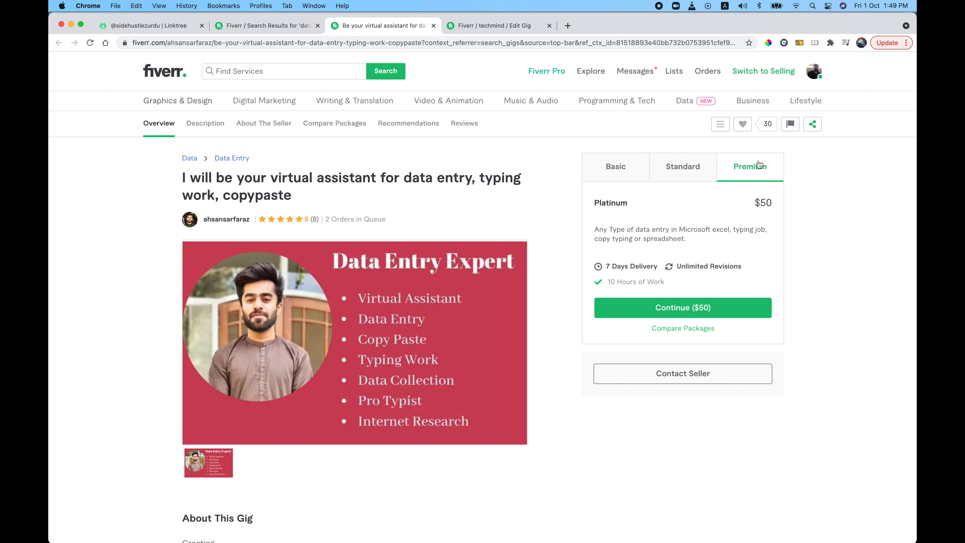
left_click(491, 26)
left_click(389, 274)
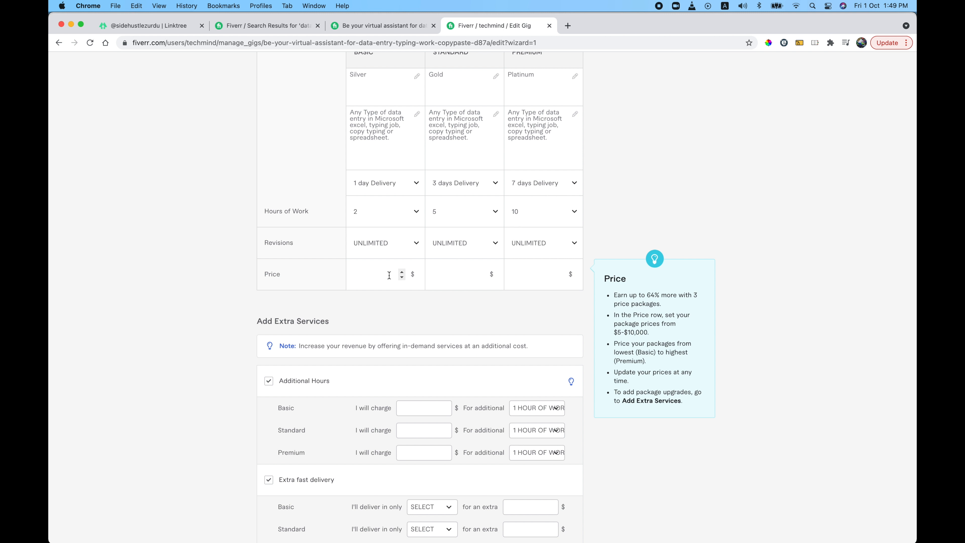
type("10")
left_click(461, 277)
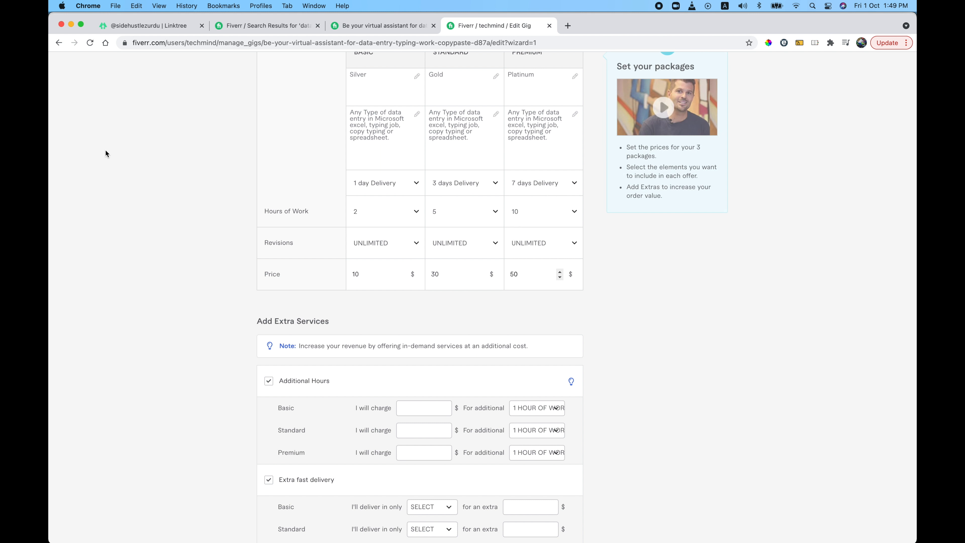
- Check the new gig's package details and prices against the reference gig's Premium, Standard and Basic packages
scroll(105, 150, "up", 5)
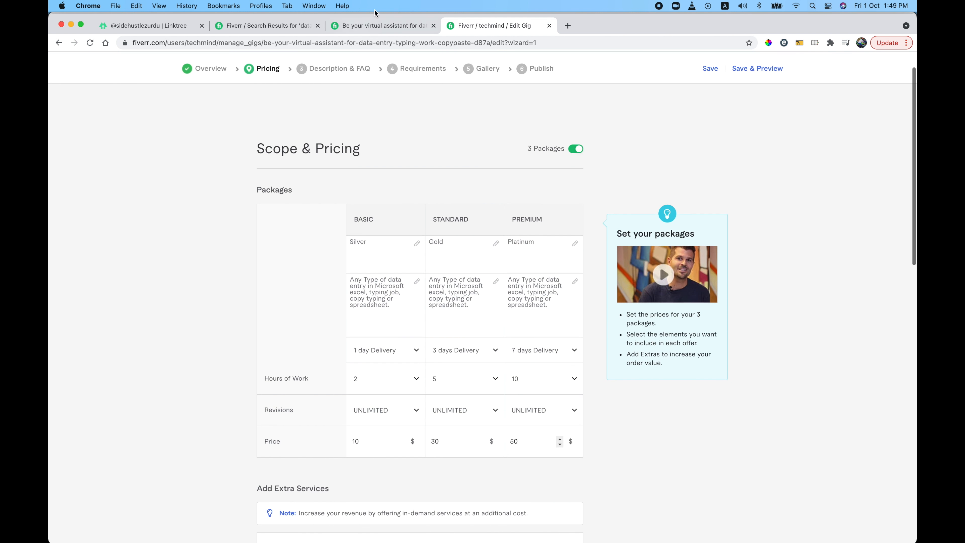
left_click(367, 26)
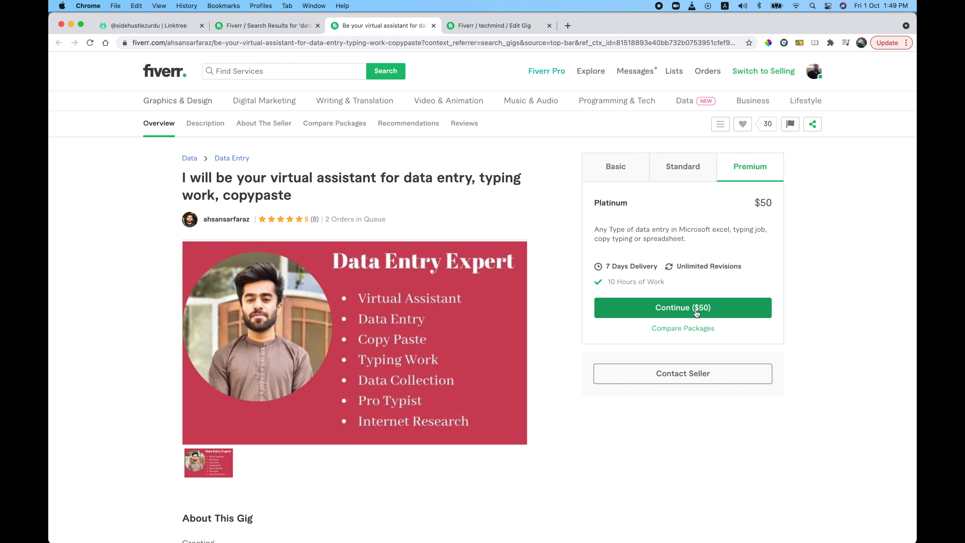
left_click(682, 178)
left_click(613, 174)
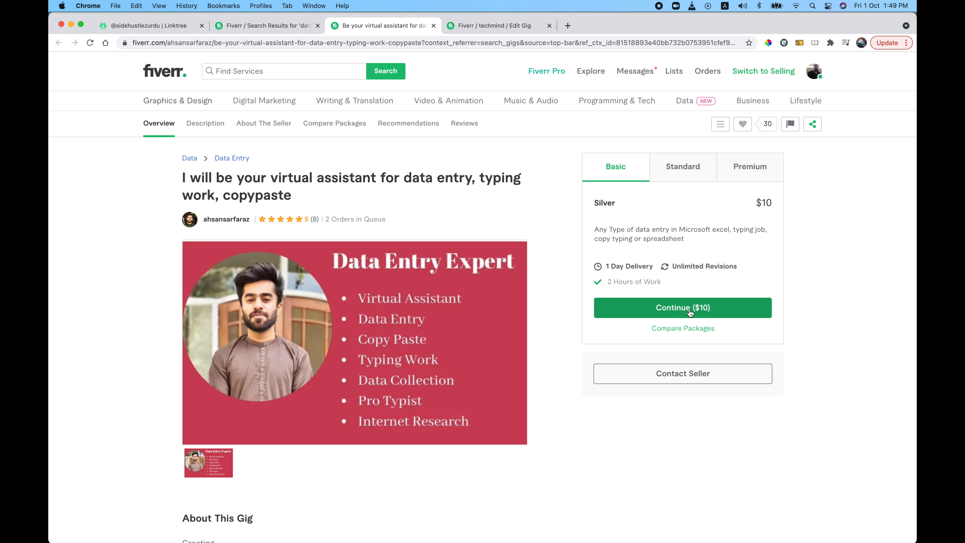
left_click(501, 25)
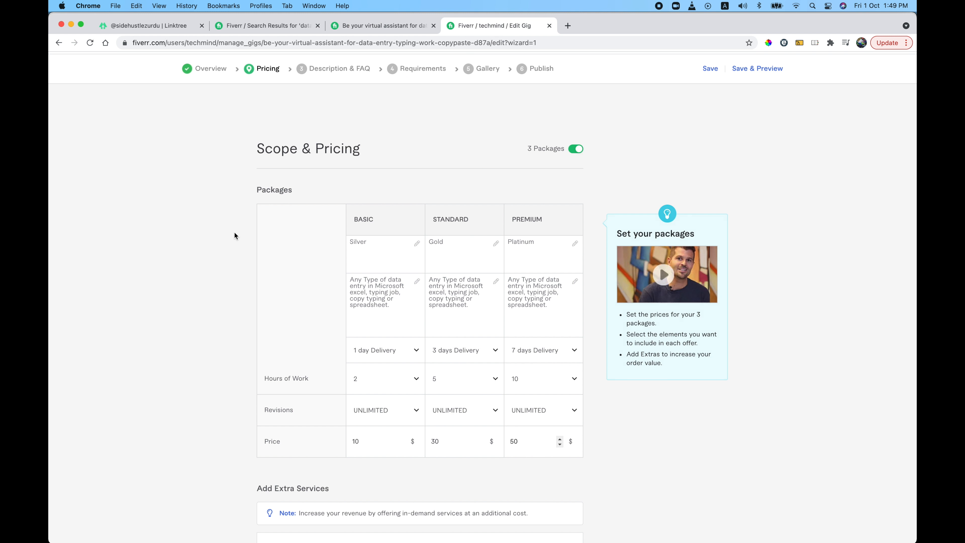
scroll(226, 243, "down", 5)
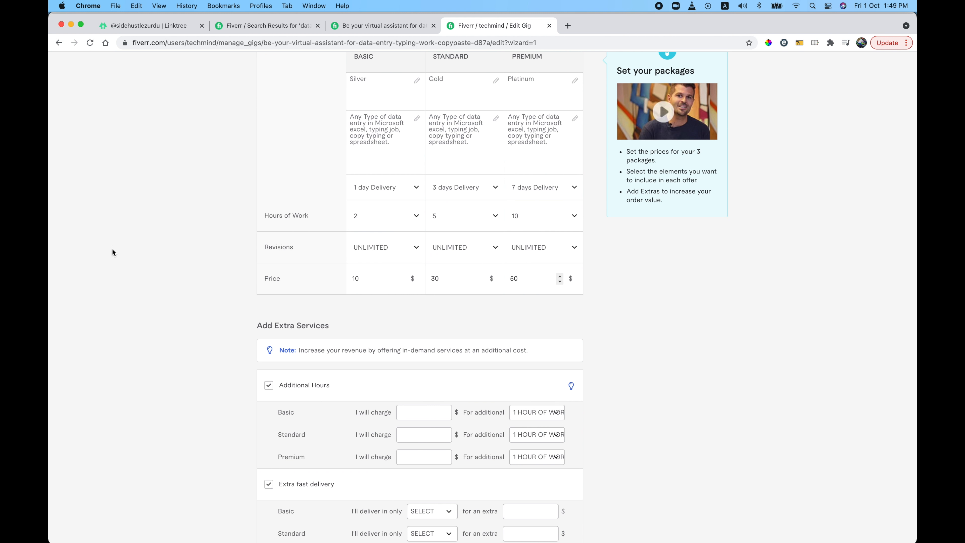
scroll(112, 250, "down", 3)
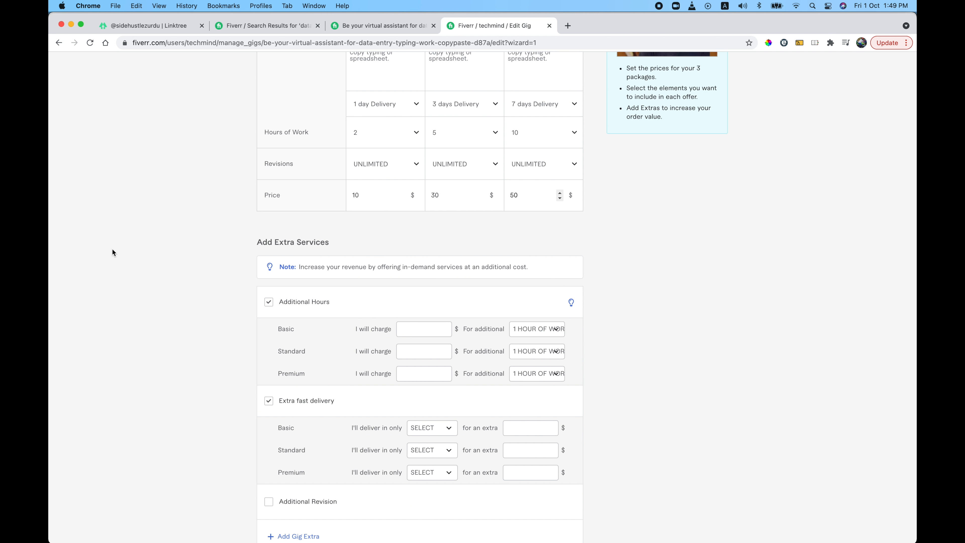
scroll(118, 256, "down", 1)
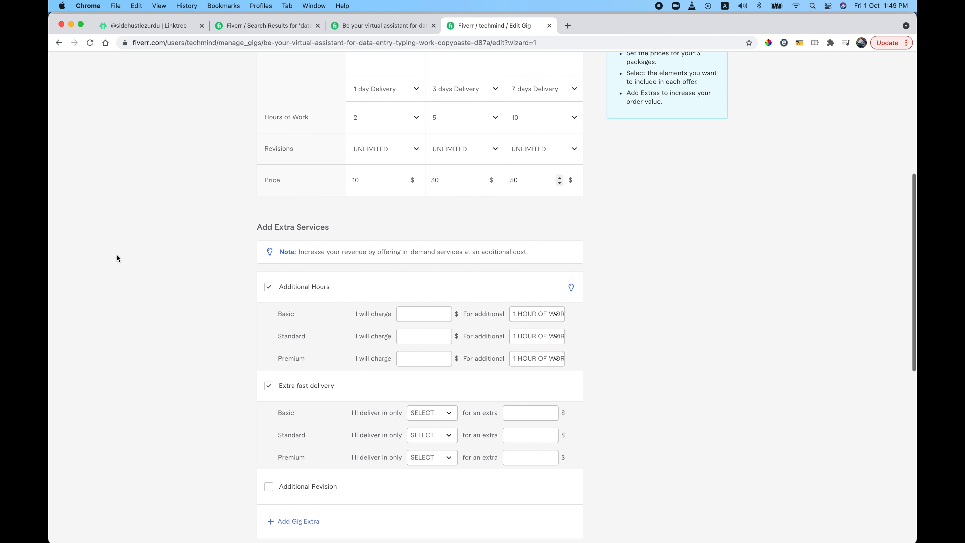
scroll(117, 257, "up", 3)
scroll(174, 283, "down", 2)
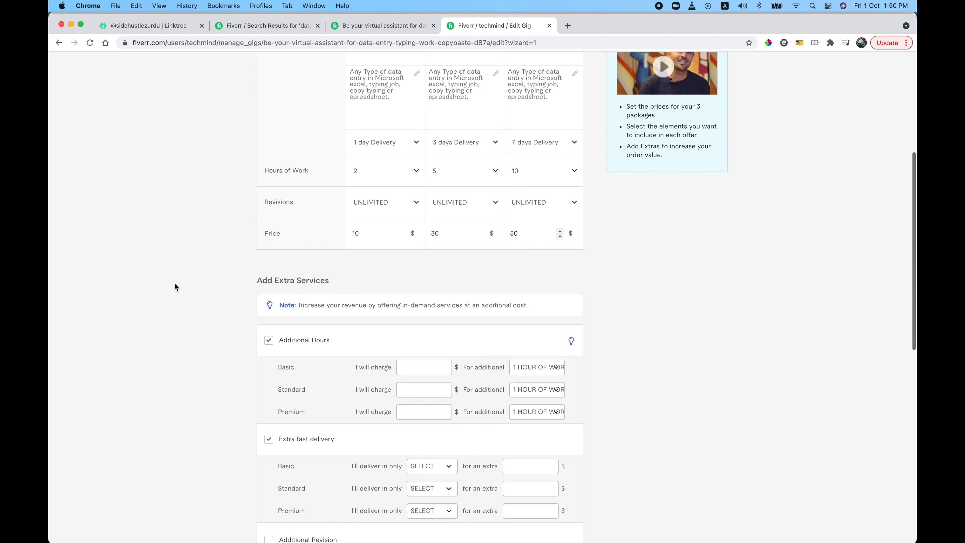
- Examine the Basic and Standard package prices in the reference gig once more alongside the new gig's Basic price
left_click_drag(367, 233, 350, 233)
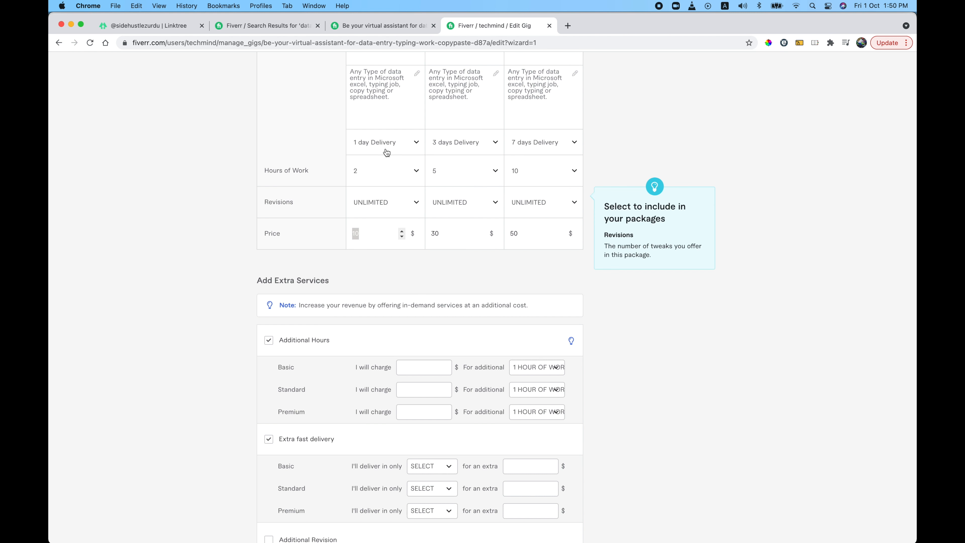
left_click(384, 26)
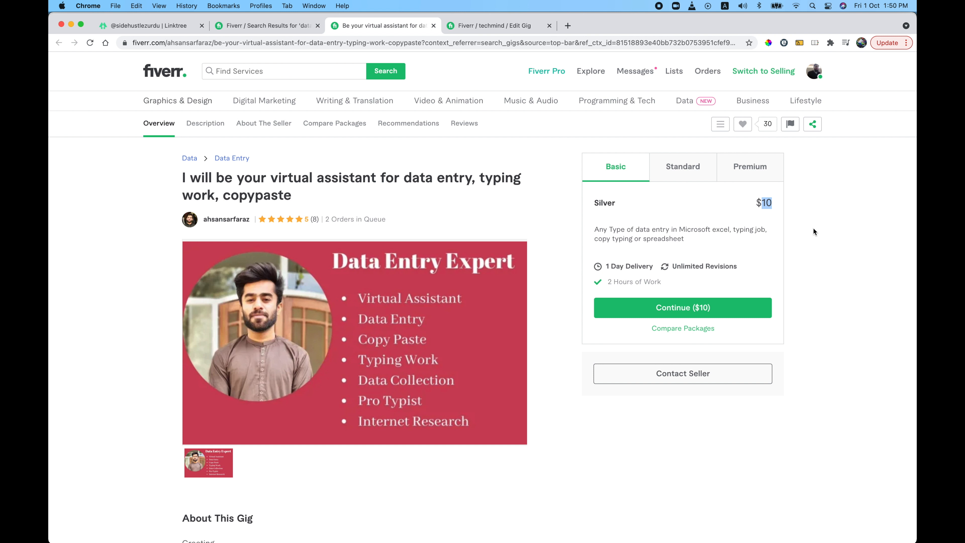
double_click(766, 203)
left_click(679, 166)
double_click(768, 202)
left_click(809, 202)
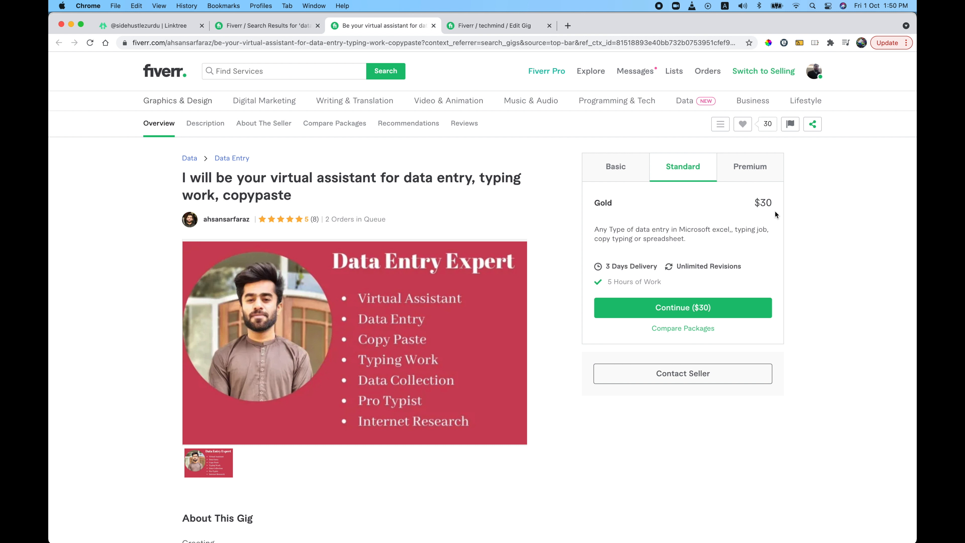
left_click(492, 25)
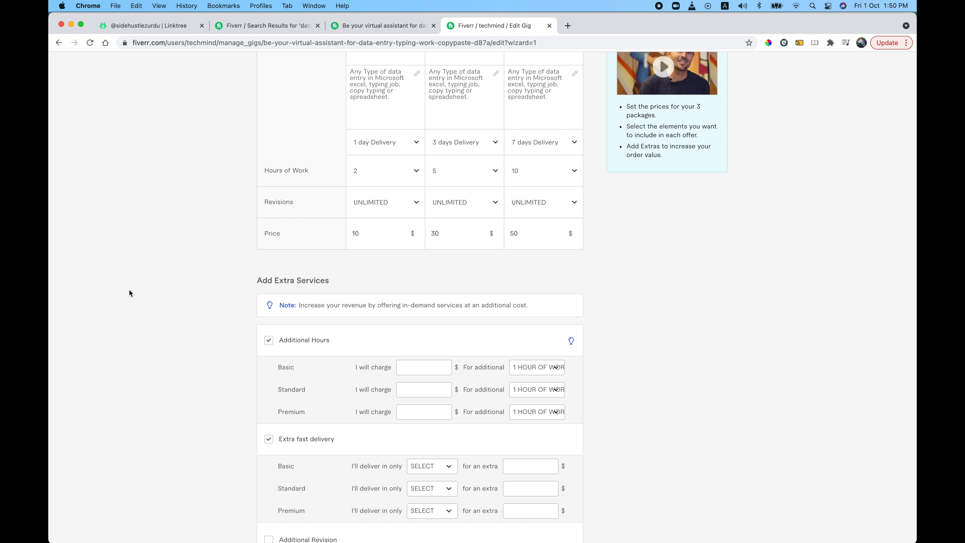
- Review the extra services on offer and compare the Additional Hours extra with the hours of work in the packages
scroll(130, 290, "down", 3)
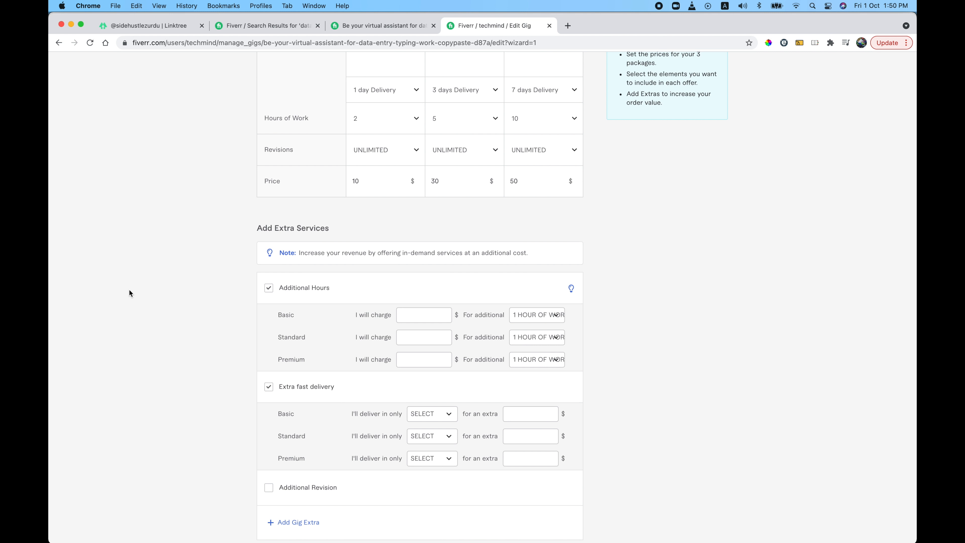
scroll(129, 290, "down", 1)
scroll(128, 292, "down", 4)
scroll(129, 291, "down", 2)
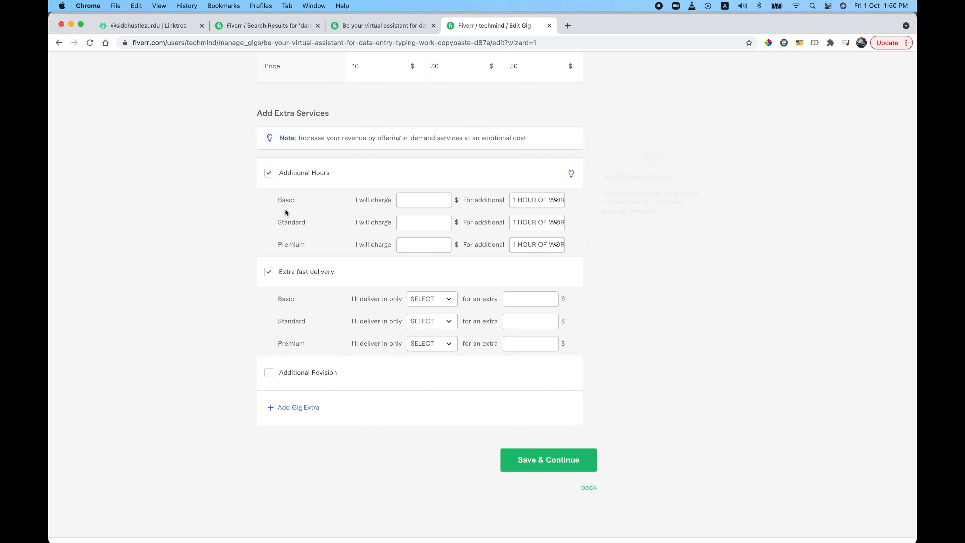
mouse_move(300, 186)
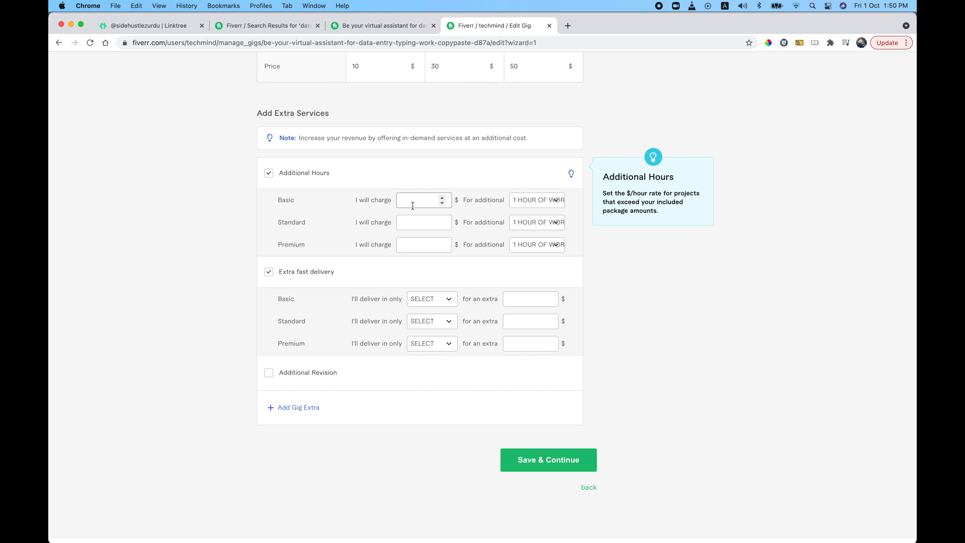
scroll(547, 172, "up", 5)
mouse_move(357, 209)
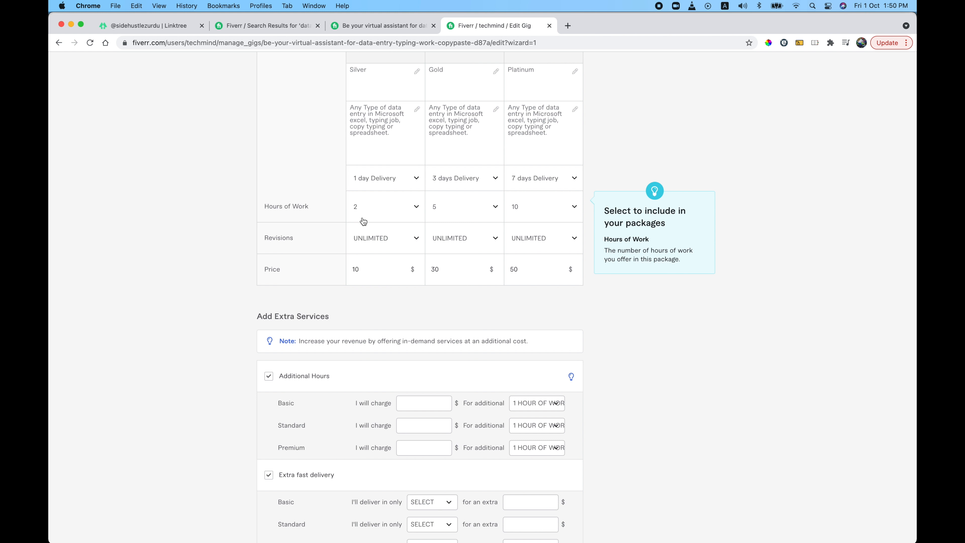
scroll(187, 366, "down", 3)
mouse_move(222, 317)
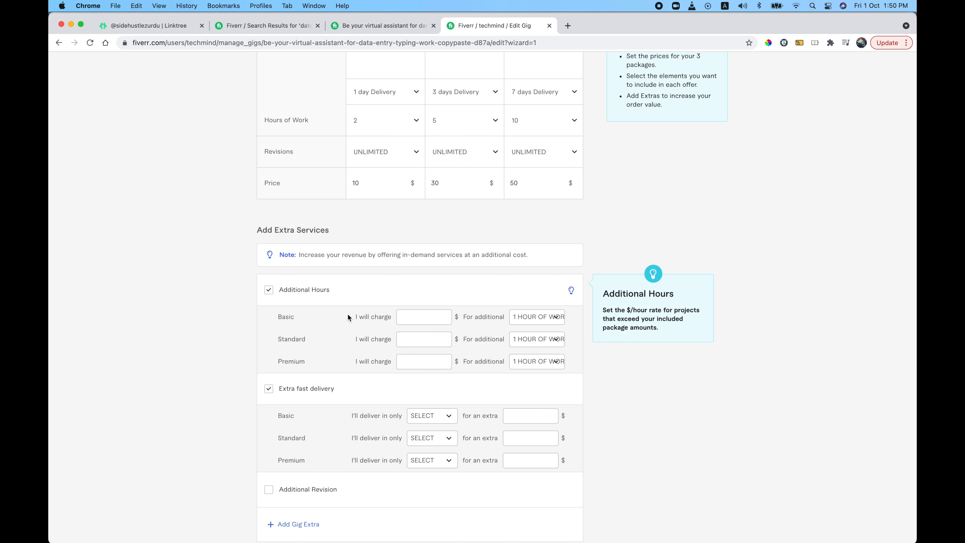
- Try charging $5 for 1 additional hour of work in the Basic package
left_click(418, 317)
left_click(541, 317)
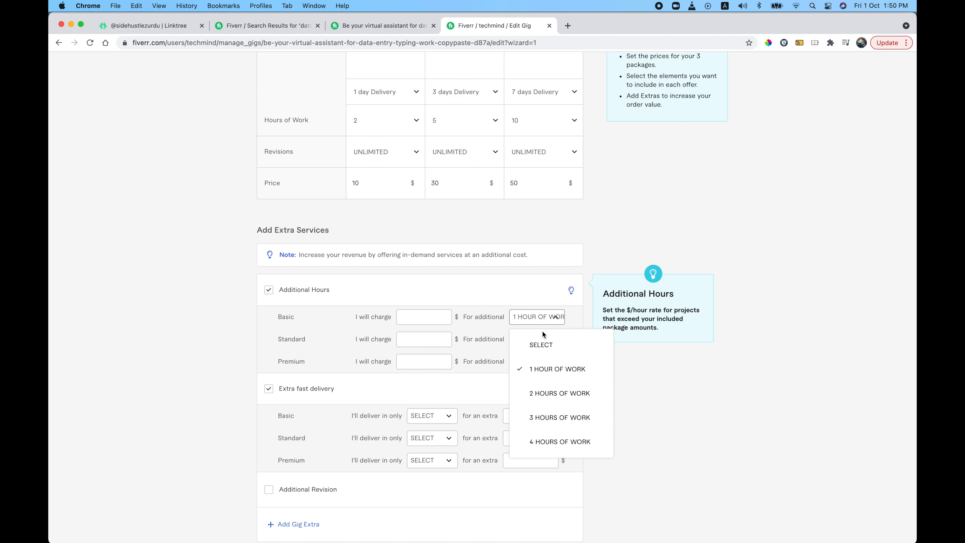
left_click(553, 376)
left_click(424, 317)
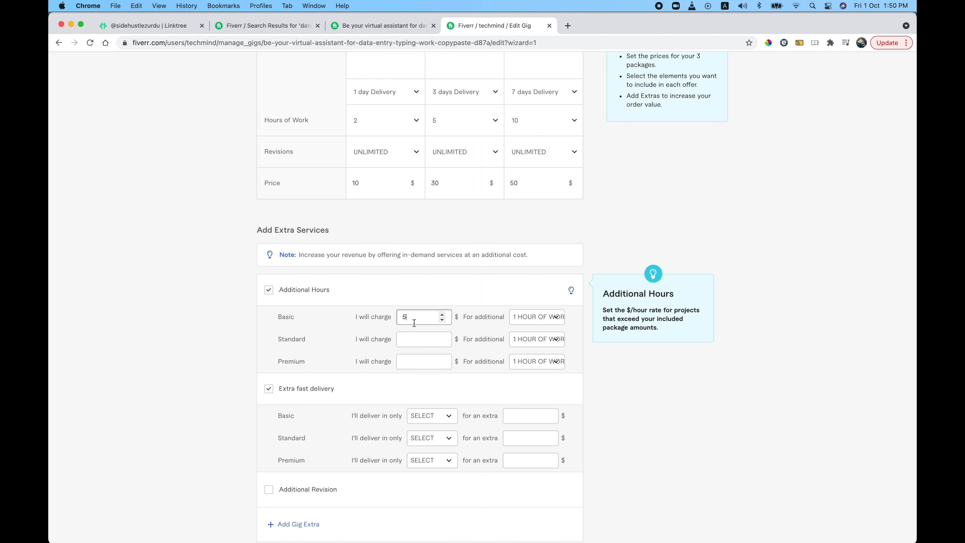
key("BackSpace")
- Exclude the Additional Hours extra from the gig's extra services
left_click(269, 292)
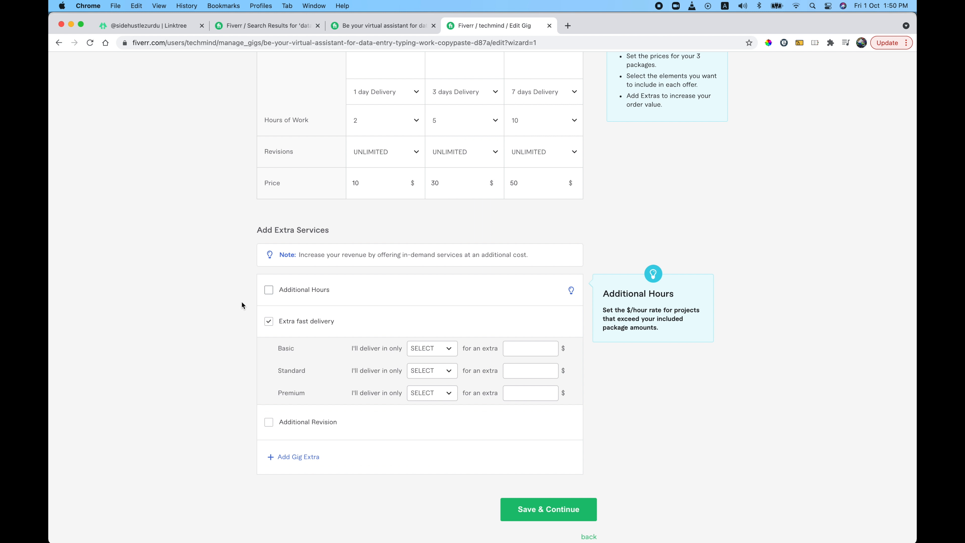
scroll(195, 312, "down", 3)
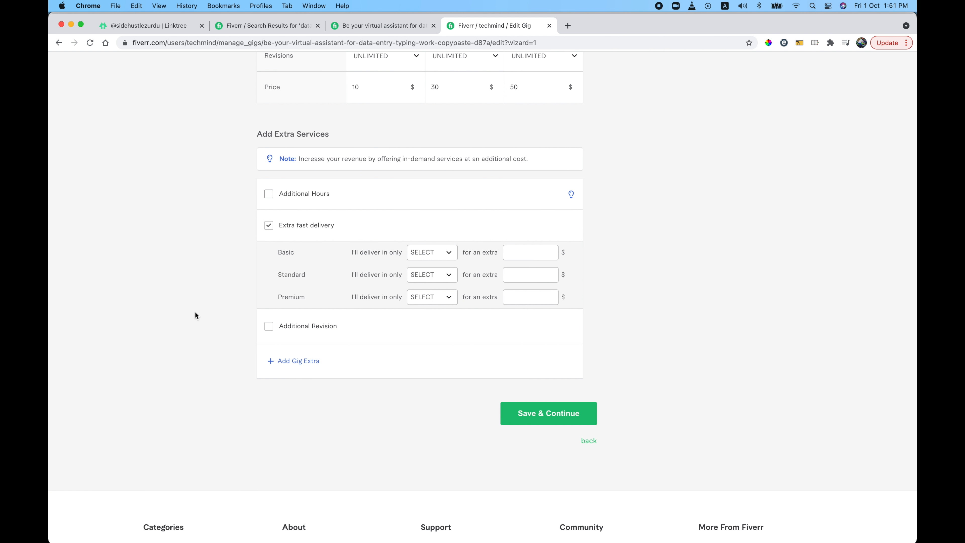
- Compare the delivery times of the three packages with the delivery options for the Basic package's extra fast delivery
scroll(194, 312, "up", 5)
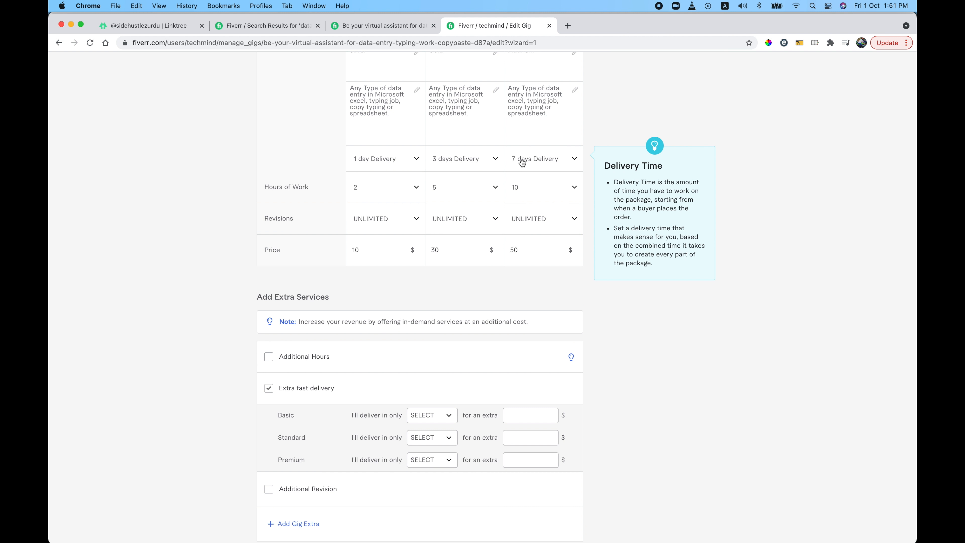
scroll(155, 290, "down", 4)
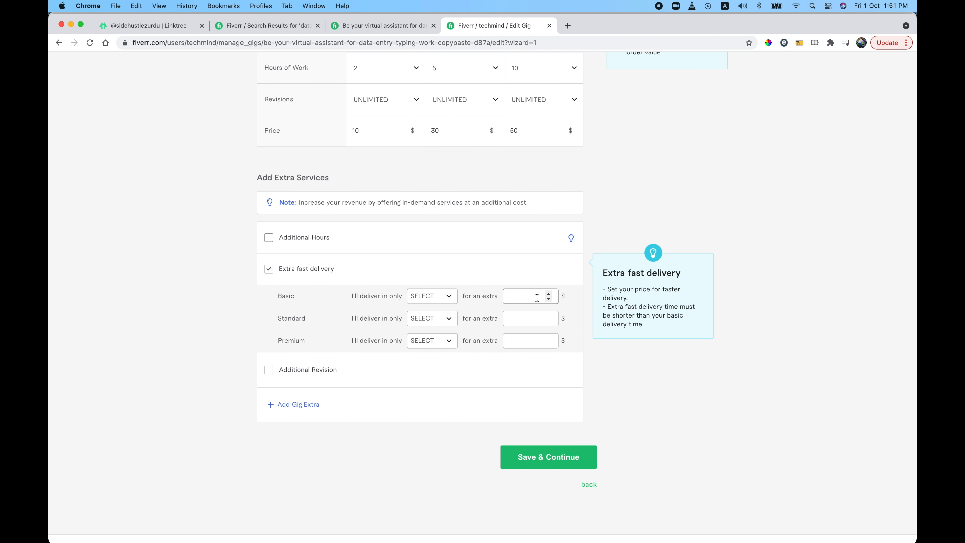
scroll(323, 266, "up", 3)
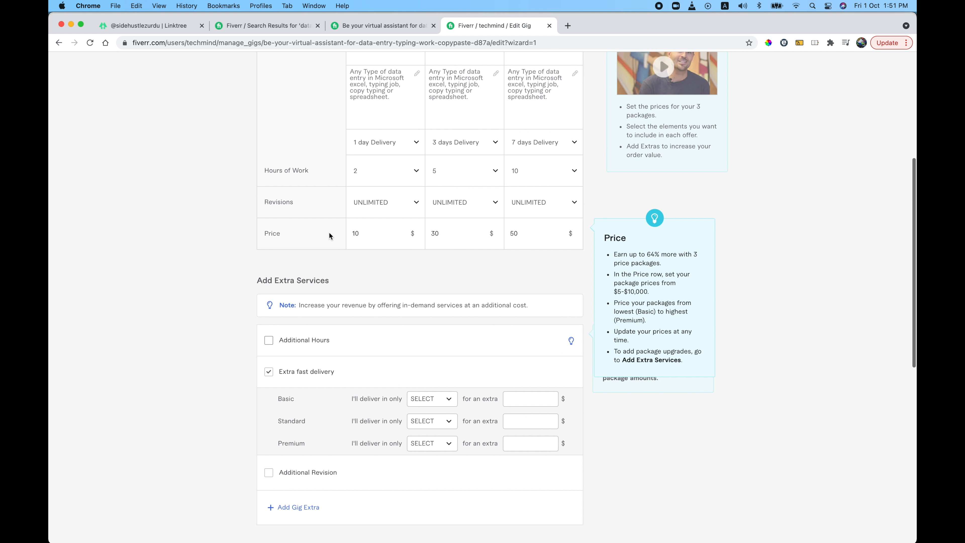
left_click(444, 400)
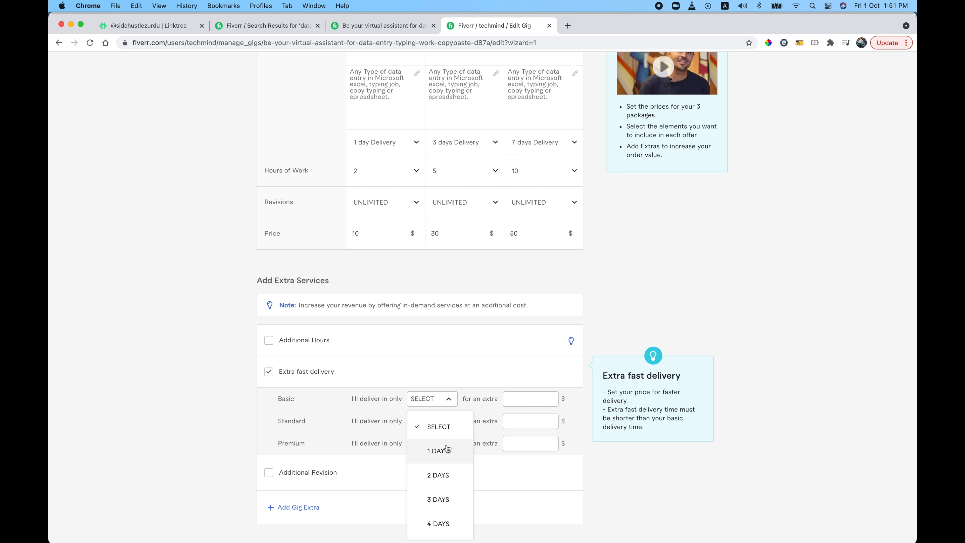
scroll(472, 190, "up", 3)
scroll(474, 142, "down", 3)
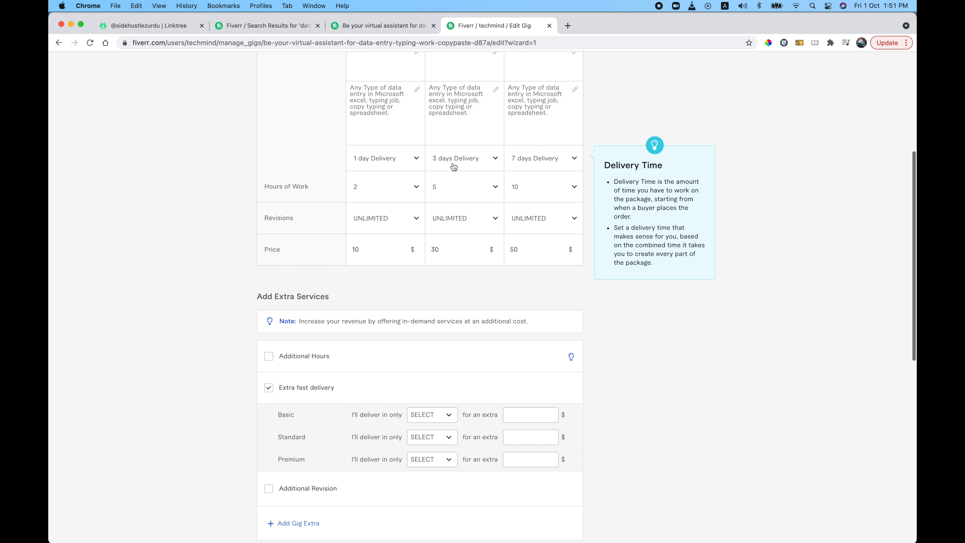
scroll(507, 293, "down", 3)
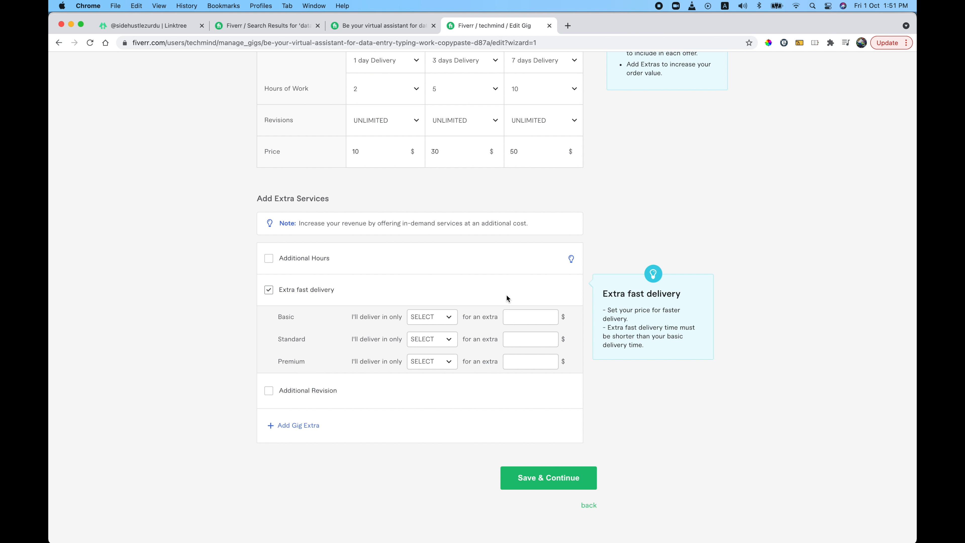
- Look through the Standard package's extra fast delivery times and try an extra charge of $20 for it
double_click(282, 338)
left_click(450, 340)
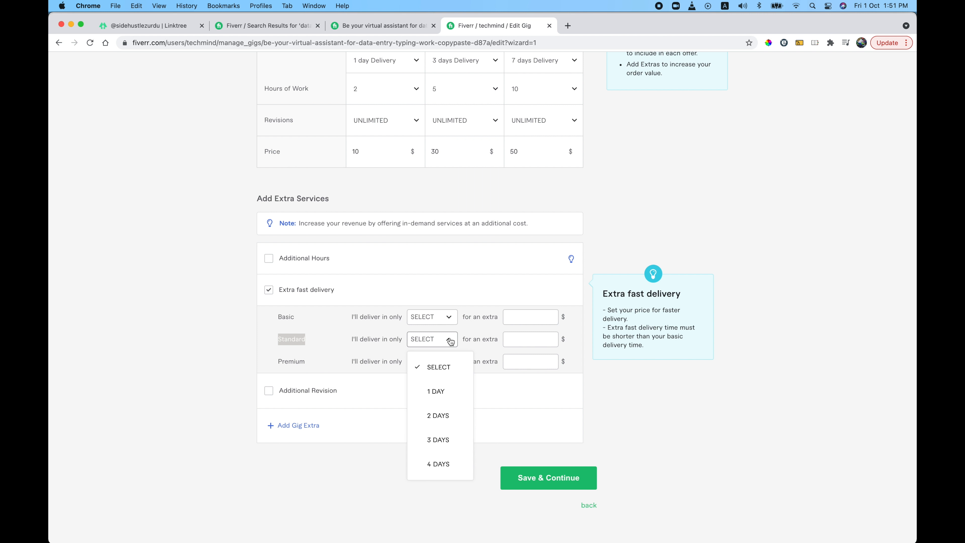
left_click(525, 339)
type("20")
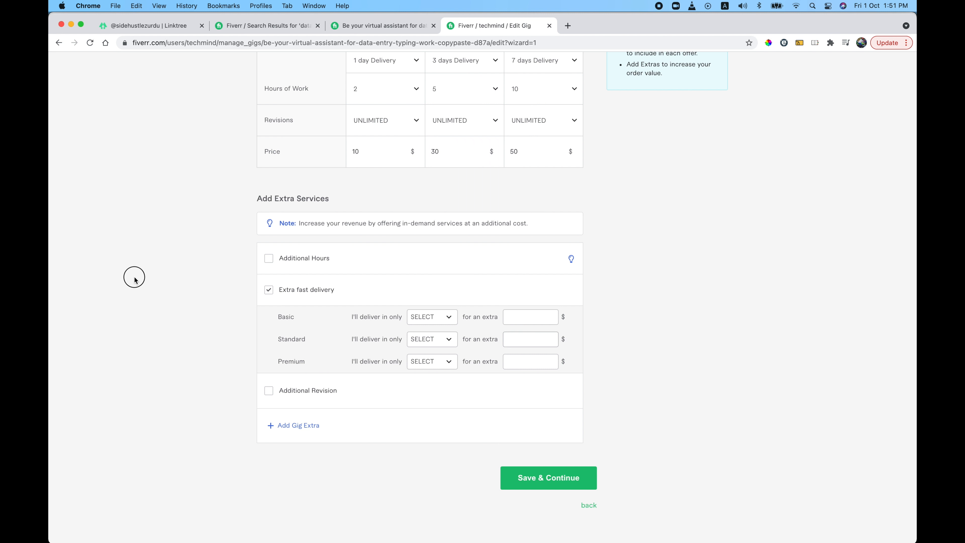
- Exclude the Extra fast delivery extra from the gig, then save the packages and pricing and continue to the description stage
left_click(270, 290)
left_click(270, 292)
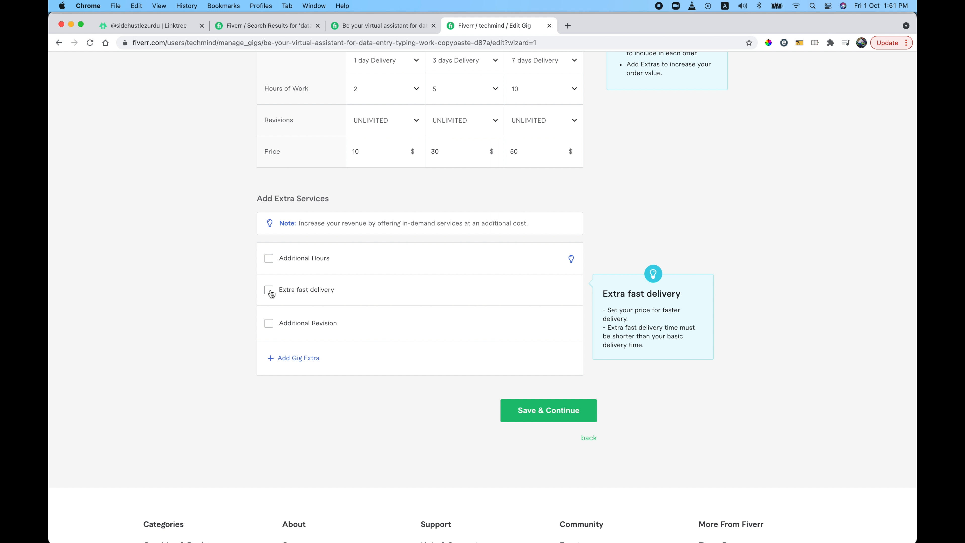
scroll(116, 321, "up", 7)
scroll(116, 321, "down", 10)
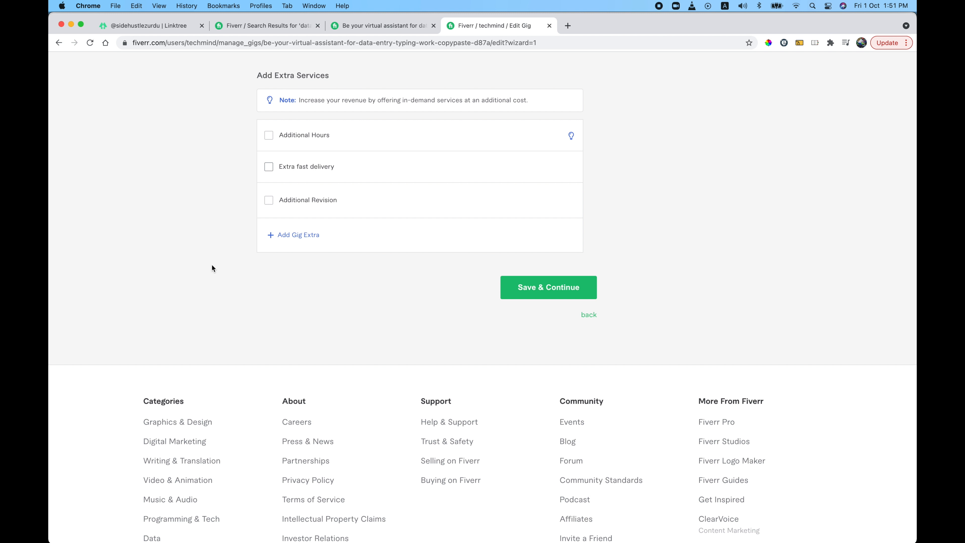
scroll(140, 186, "up", 10)
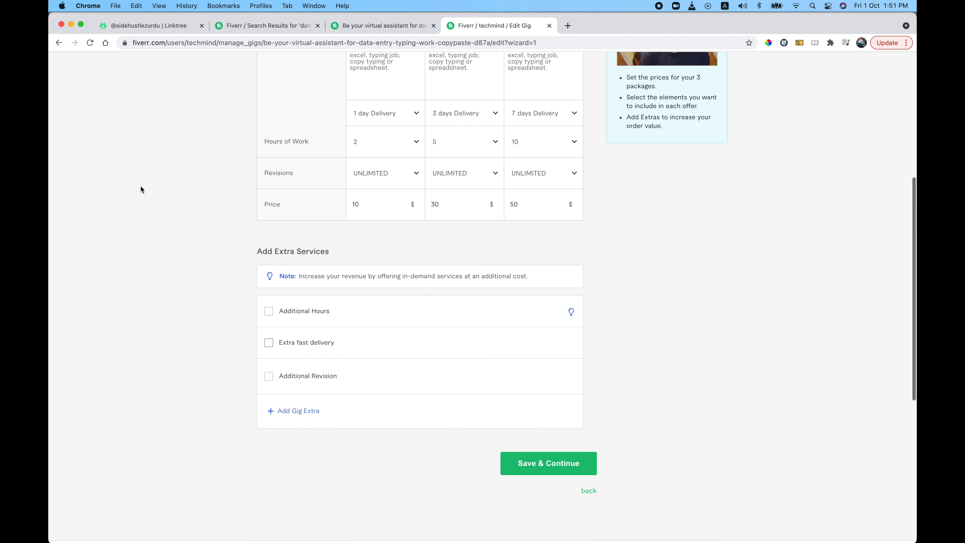
scroll(140, 186, "down", 3)
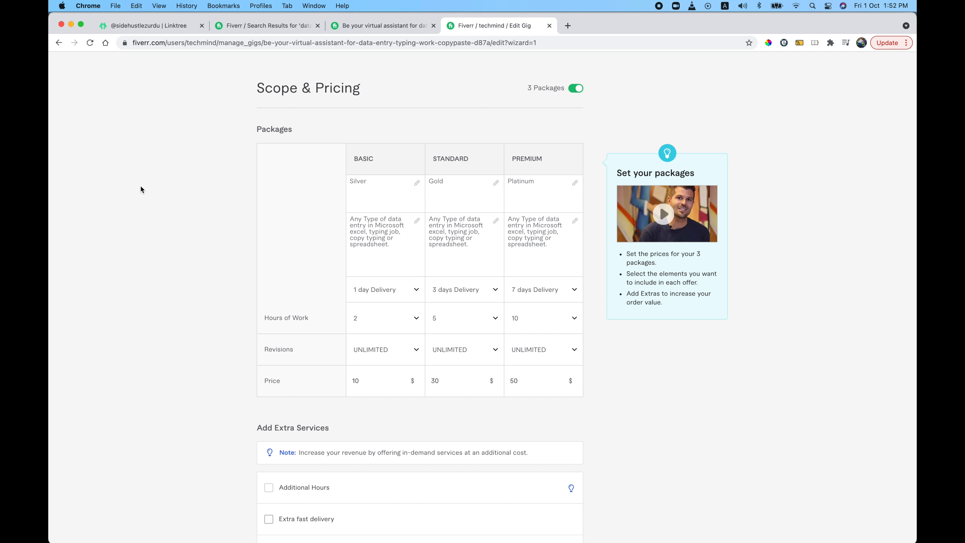
scroll(140, 189, "down", 8)
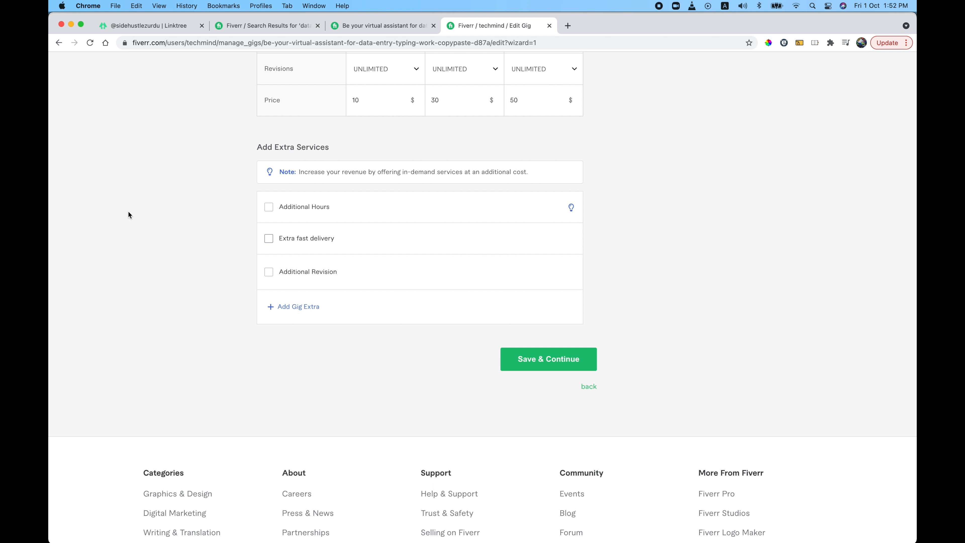
left_click(552, 362)
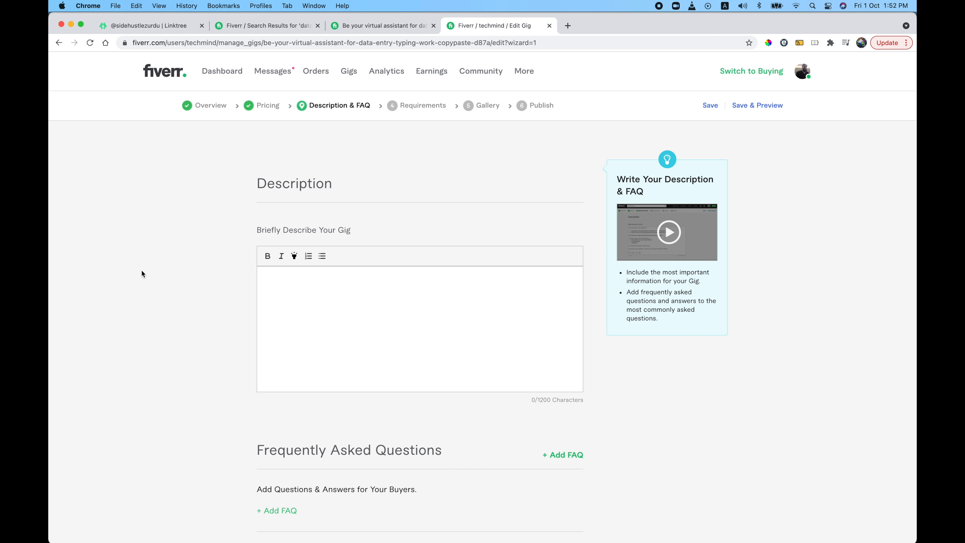
- Copy the complete About This Gig text from the existing seller's gig, from "Greeting" through "Google Slides"
scroll(141, 273, "down", 3)
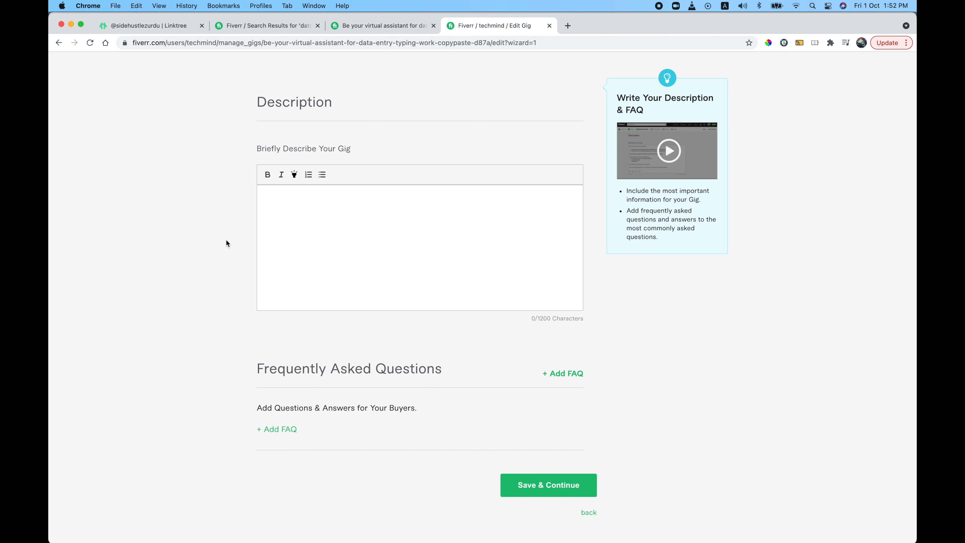
left_click(409, 213)
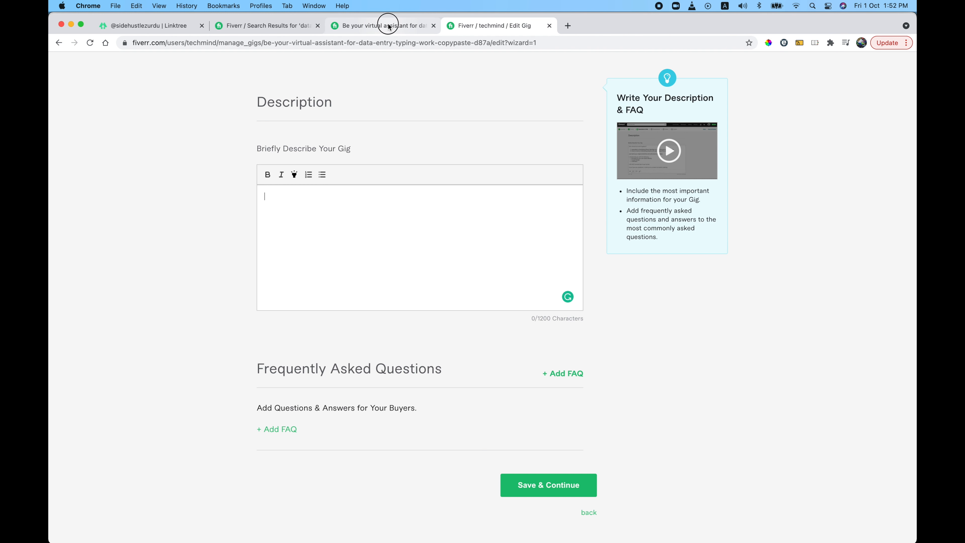
left_click(397, 30)
scroll(378, 276, "down", 10)
scroll(377, 277, "down", 6)
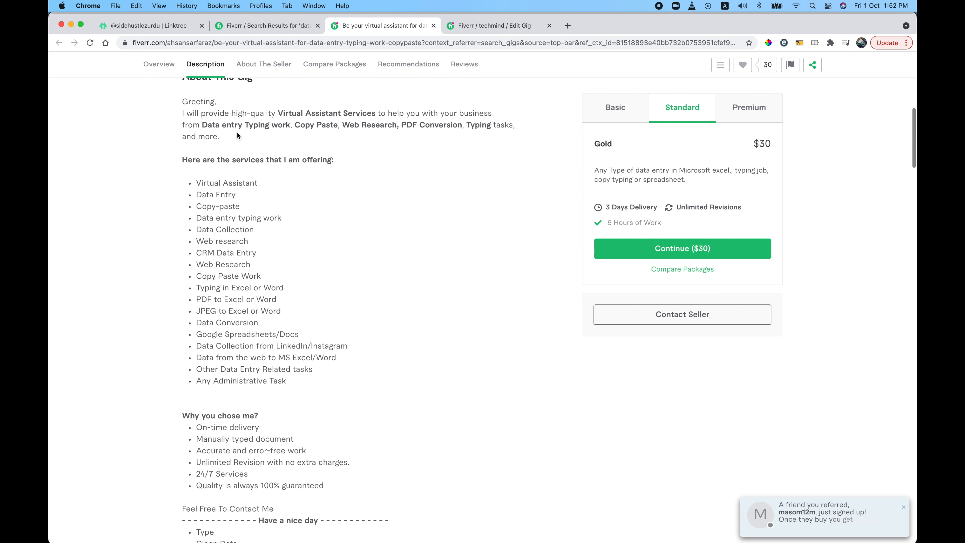
left_click_drag(184, 101, 334, 237)
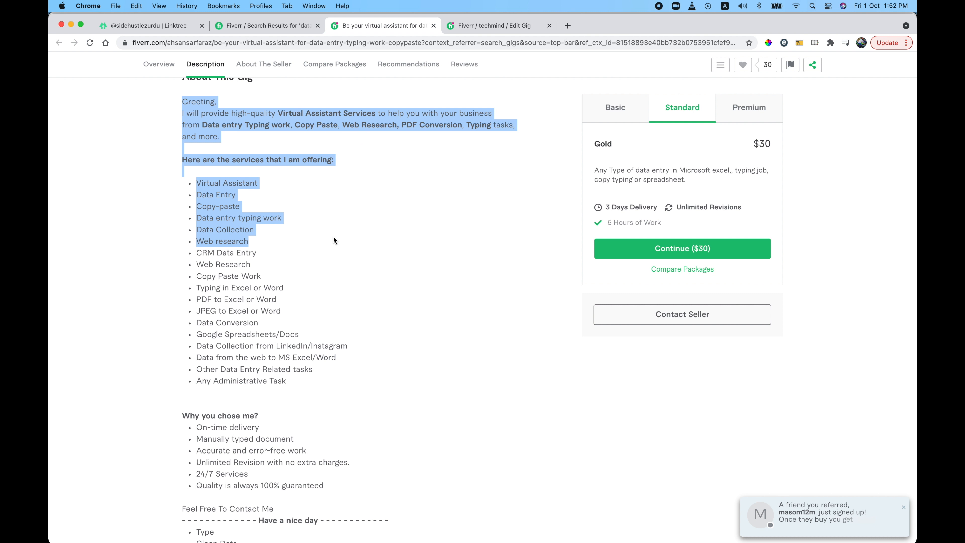
scroll(333, 239, "down", 9)
scroll(334, 237, "down", 5)
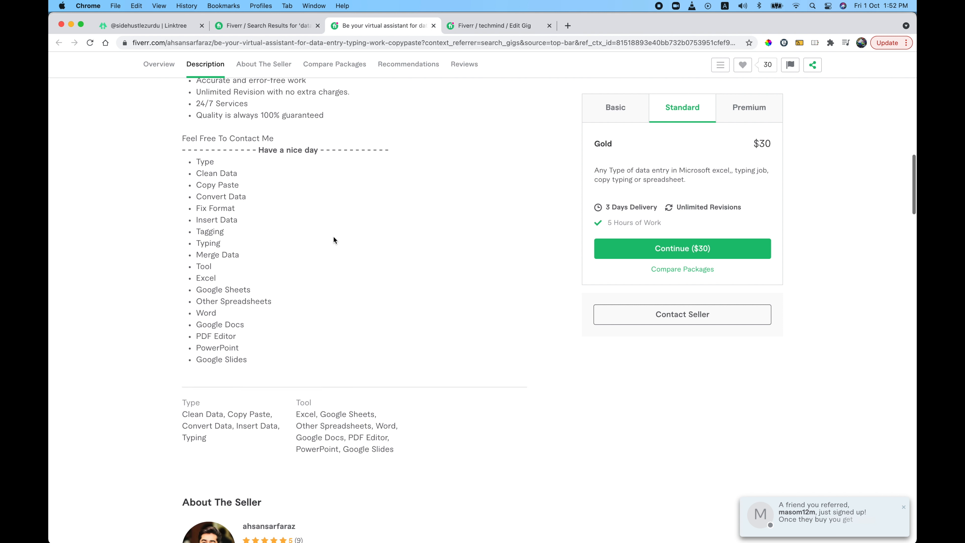
left_click(254, 335, "shift")
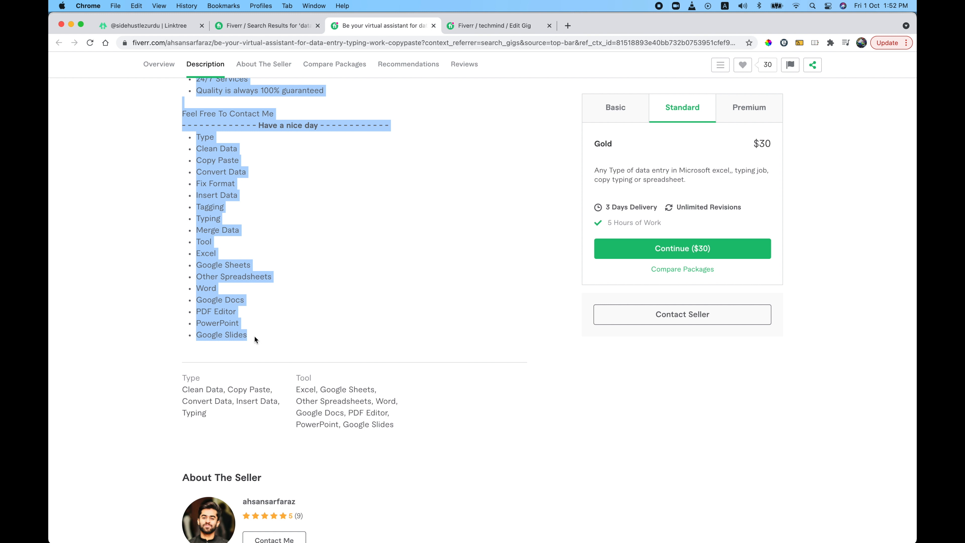
right_click(221, 175)
left_click(249, 198)
scroll(154, 173, "up", 10)
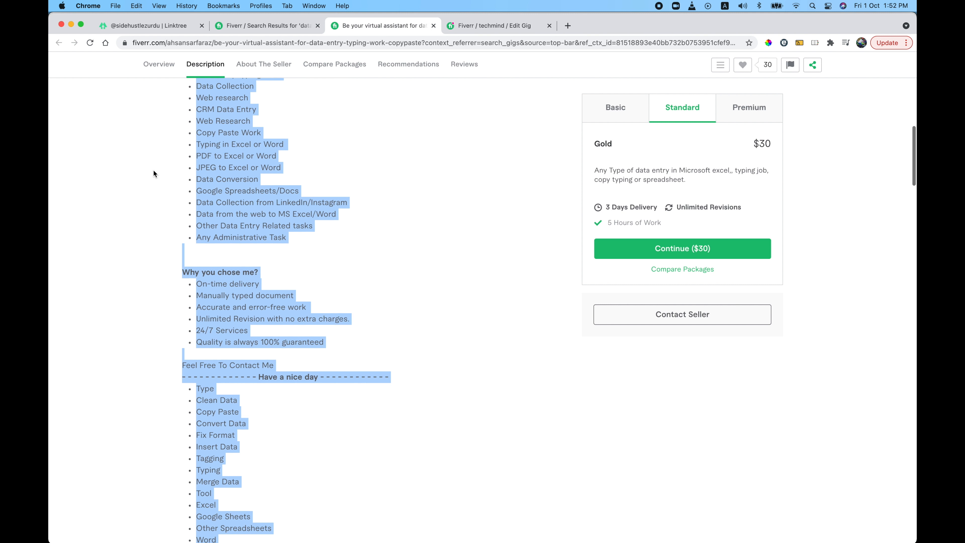
left_click(438, 276)
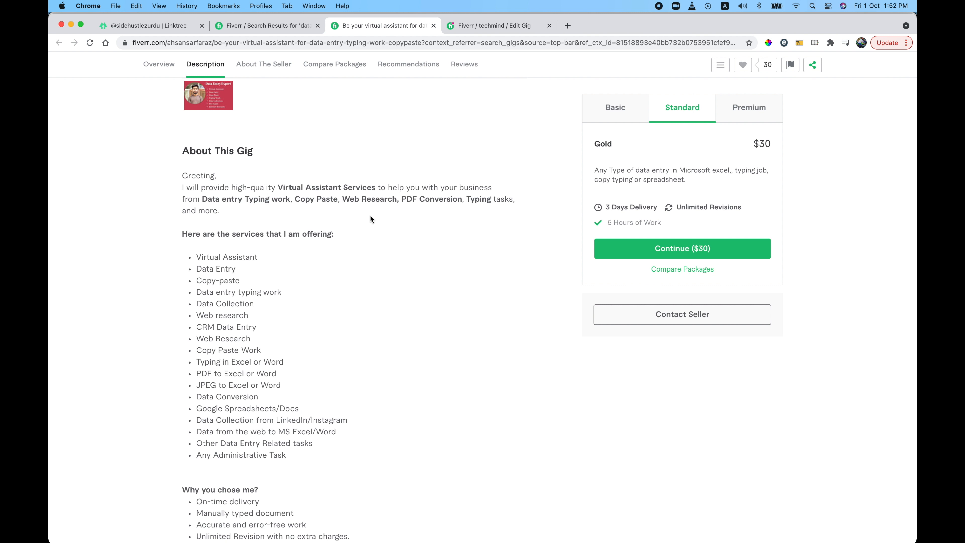
- Fill the gig's description with the copied text without a trailing blank line, then save it and continue to the requirements
scroll(370, 216, "down", 1)
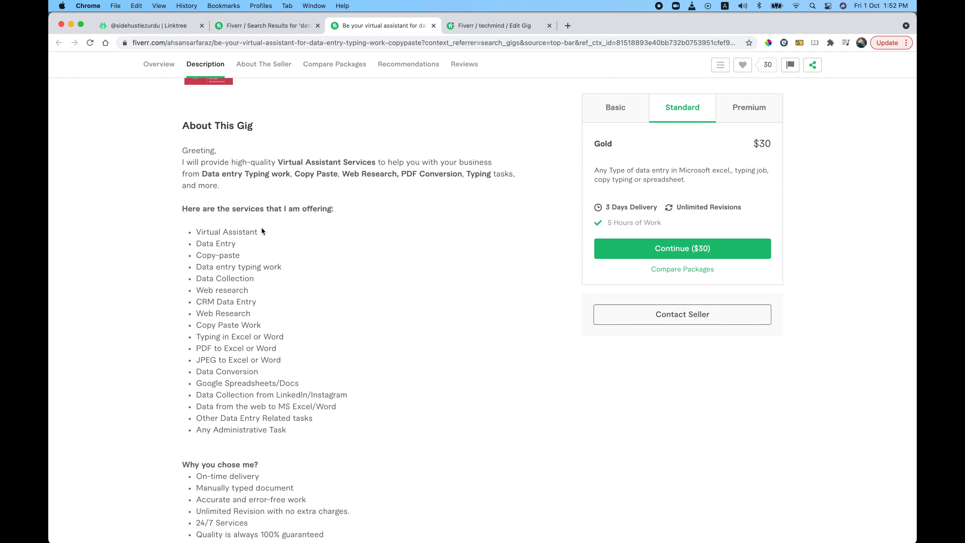
left_click_drag(198, 235, 259, 353)
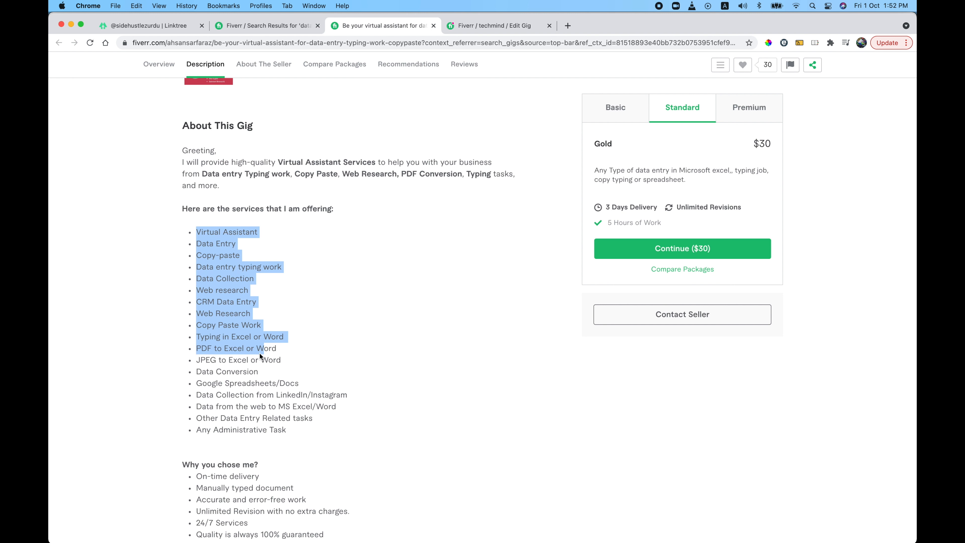
left_click(259, 353)
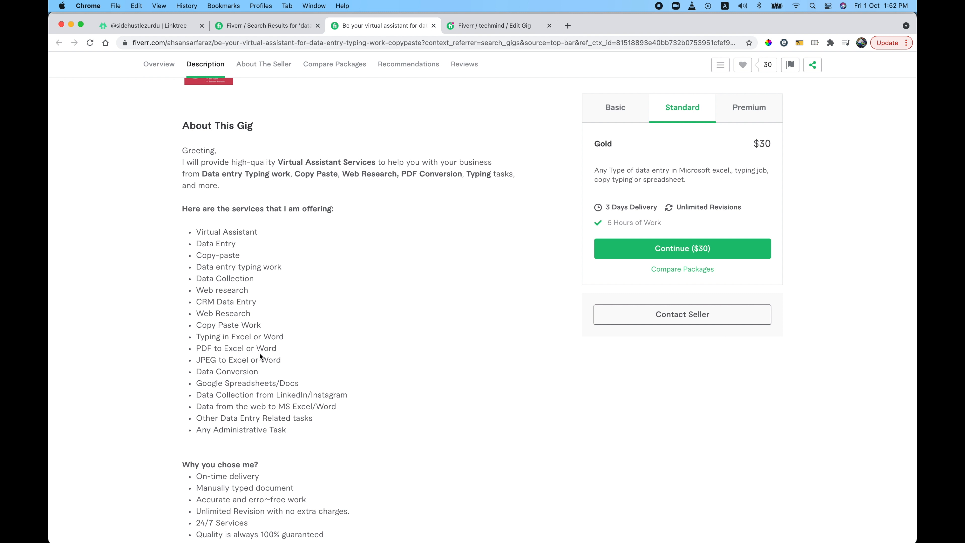
left_click(493, 26)
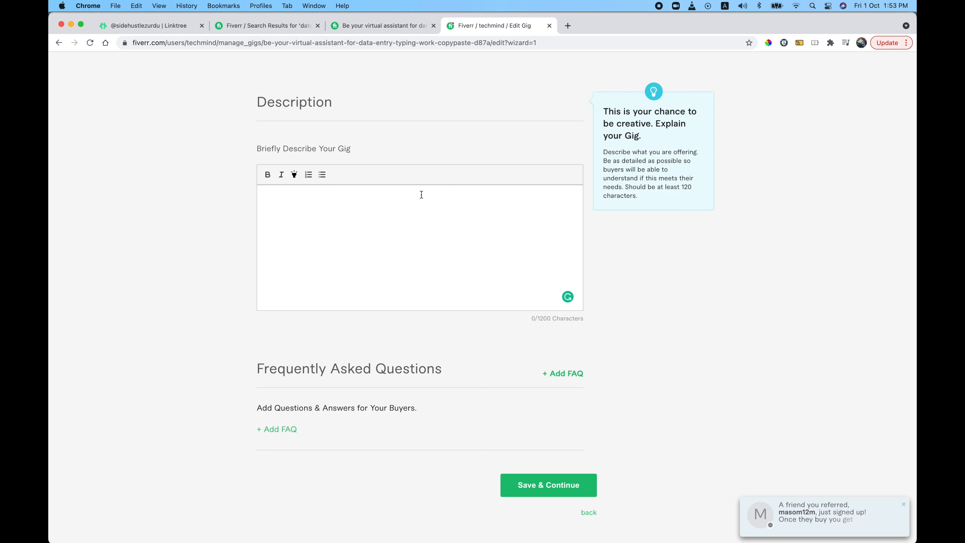
right_click(409, 200)
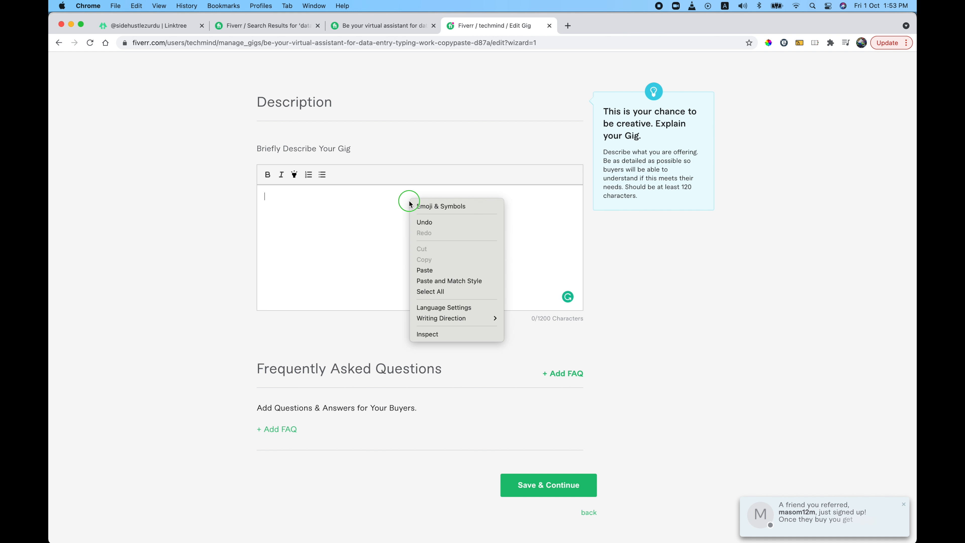
left_click(441, 270)
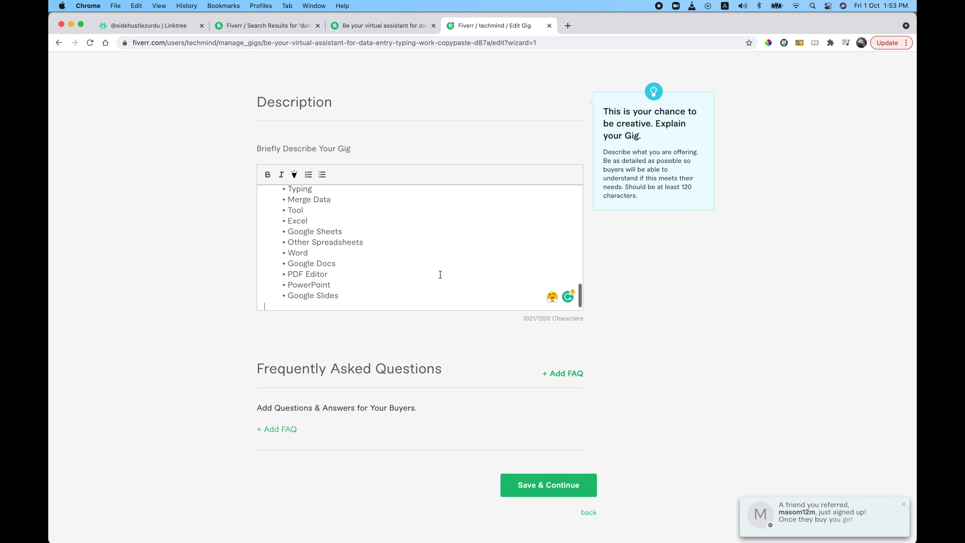
key("BackSpace")
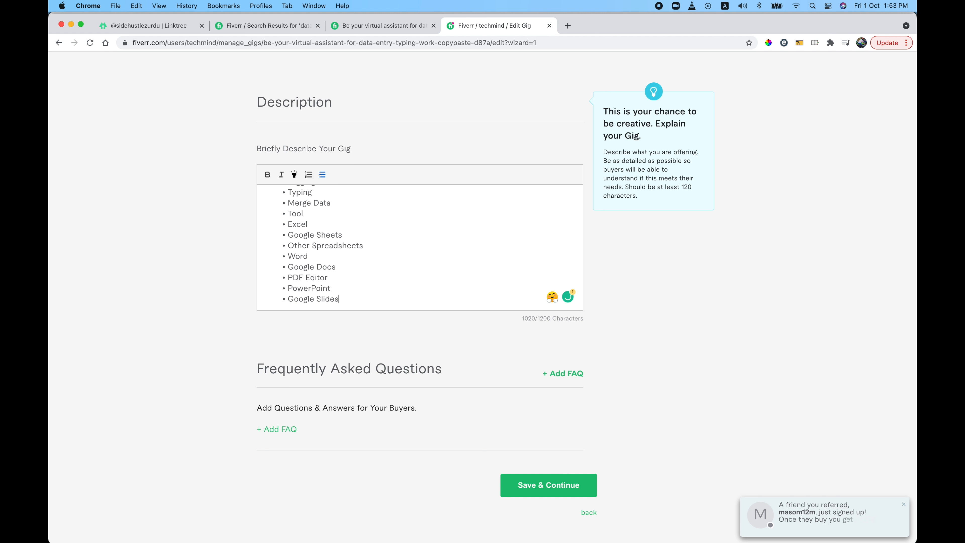
left_click(532, 485)
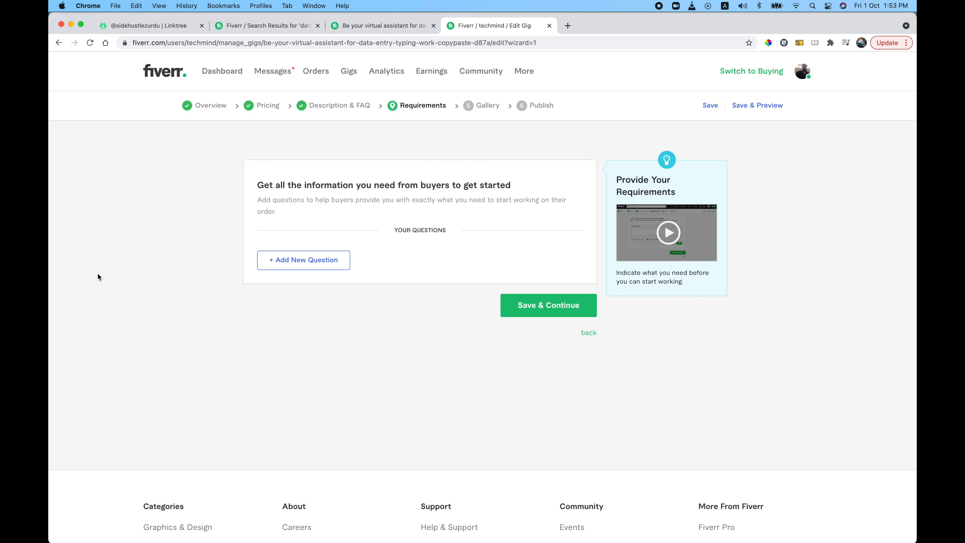
- Look through the existing seller's gig page, from its image to the package comparison and reviews, as reference for the buyer requirements
scroll(135, 225, "down", 1)
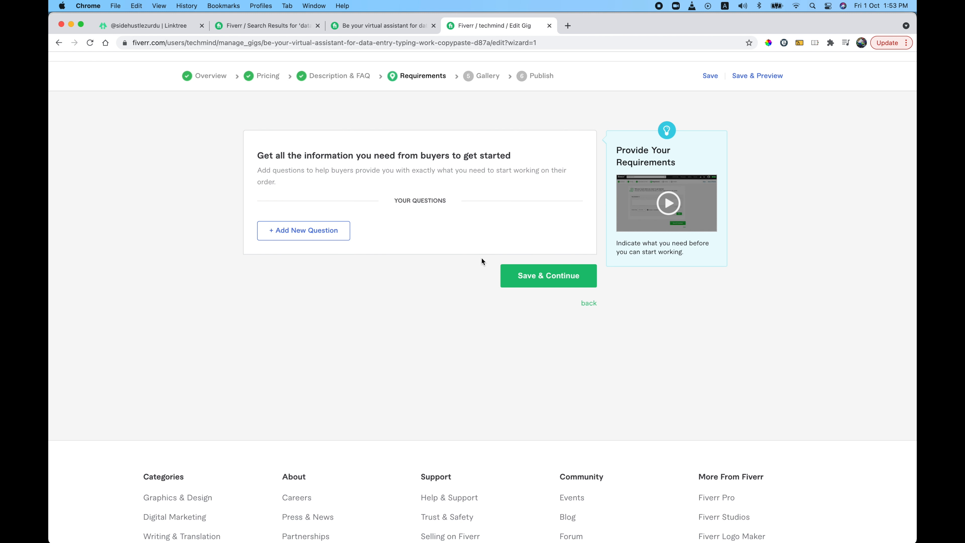
scroll(293, 275, "up", 1)
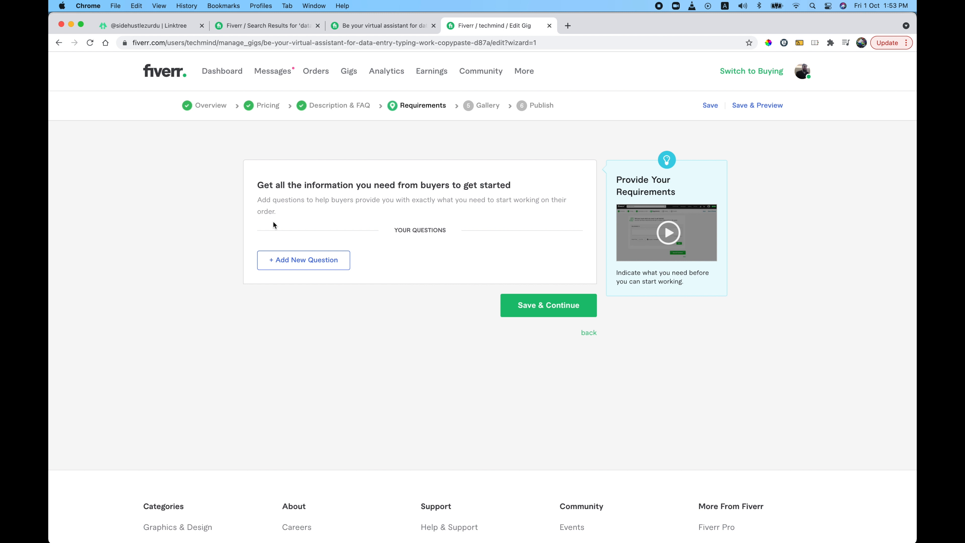
left_click(379, 27)
scroll(453, 233, "up", 10)
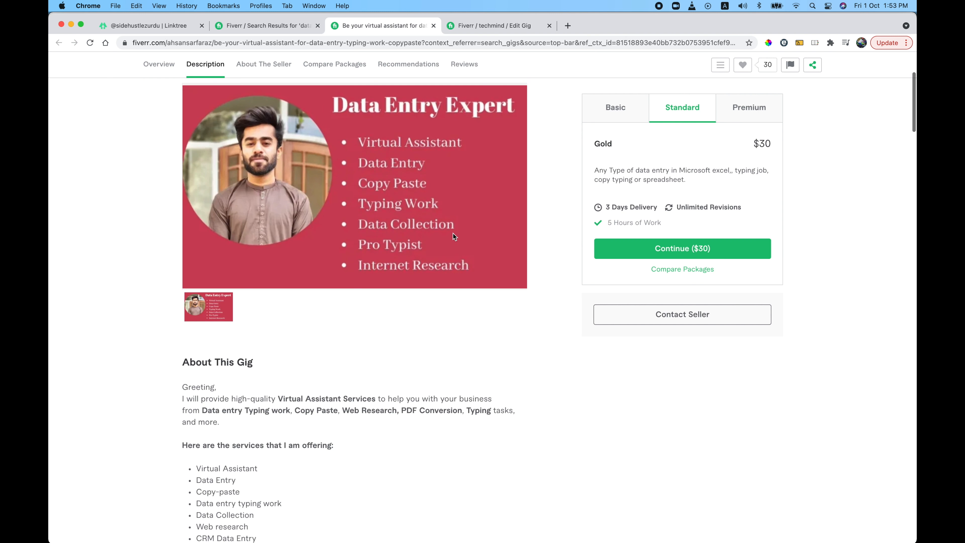
scroll(82, 256, "down", 15)
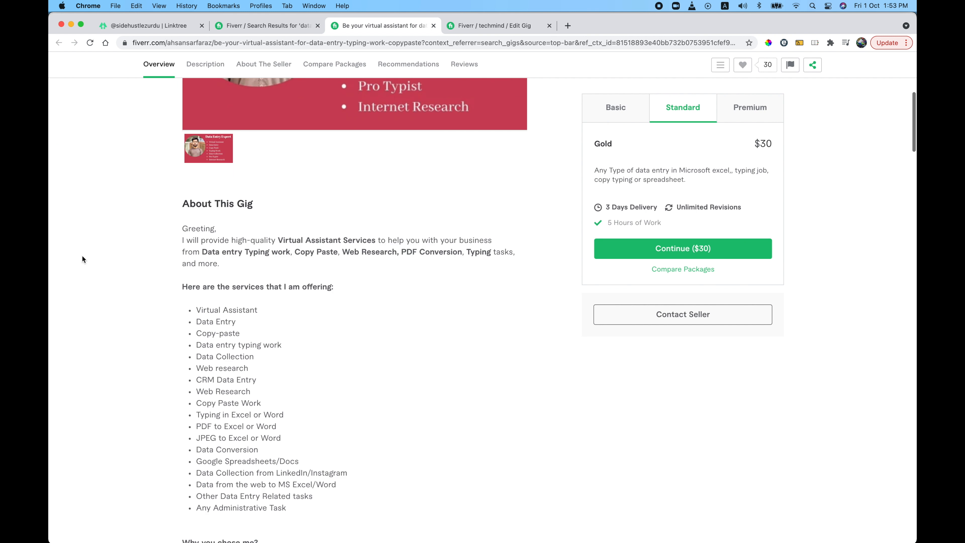
scroll(83, 256, "down", 10)
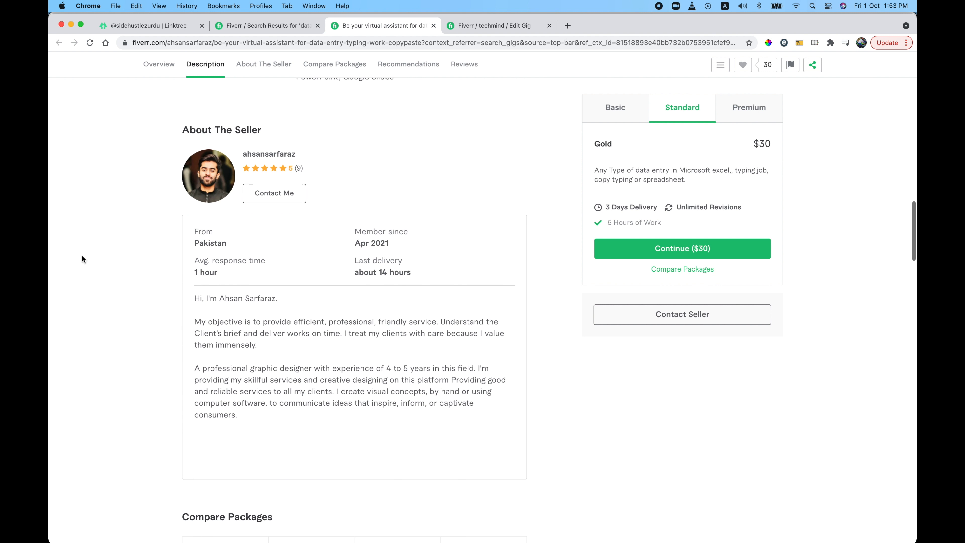
scroll(82, 255, "down", 10)
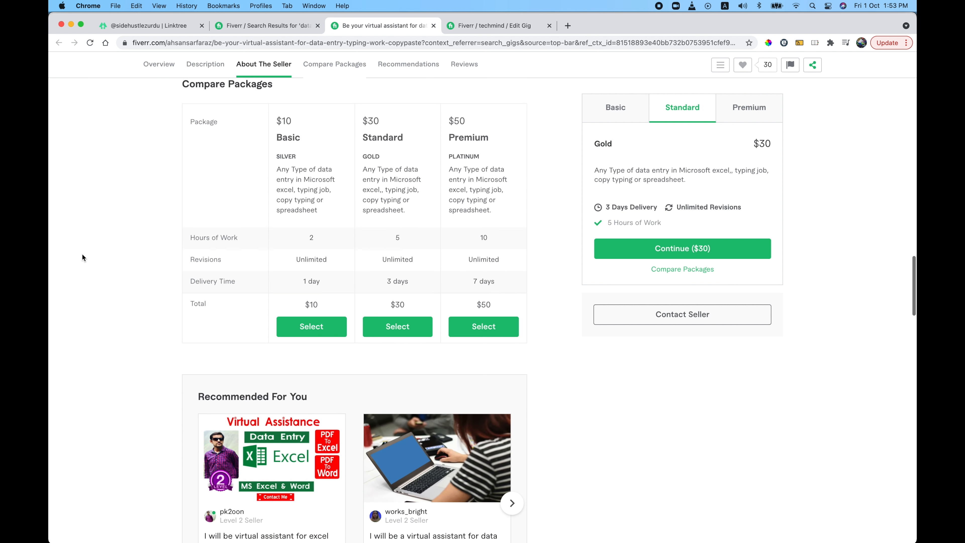
scroll(82, 258, "up", 10)
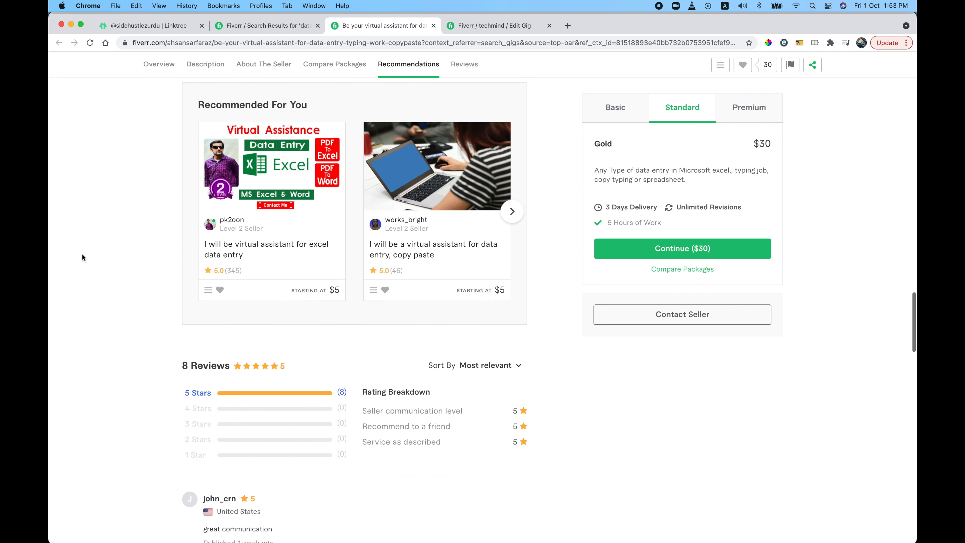
- Create a new buyer question in the gig's requirements reading "Please give me complete details about the work you require"
left_click(468, 30)
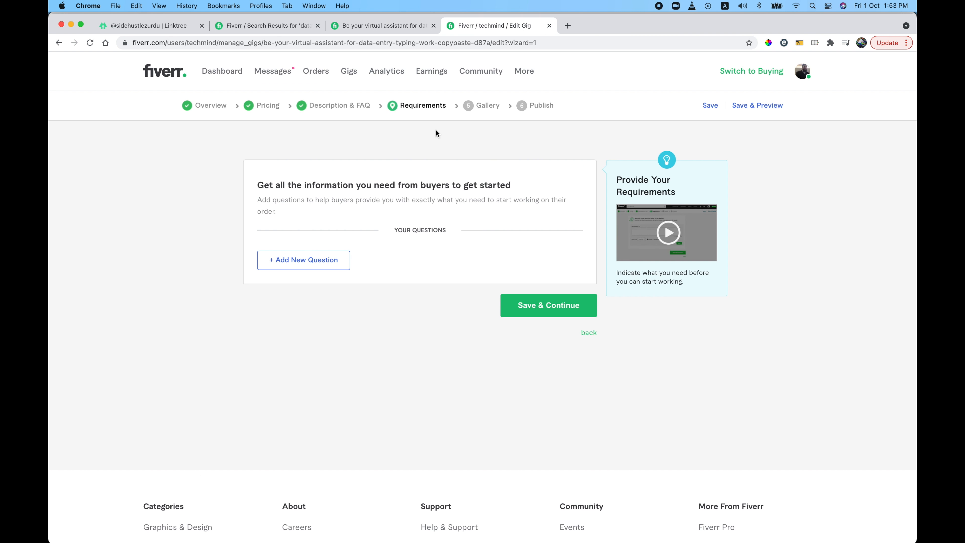
left_click(307, 263)
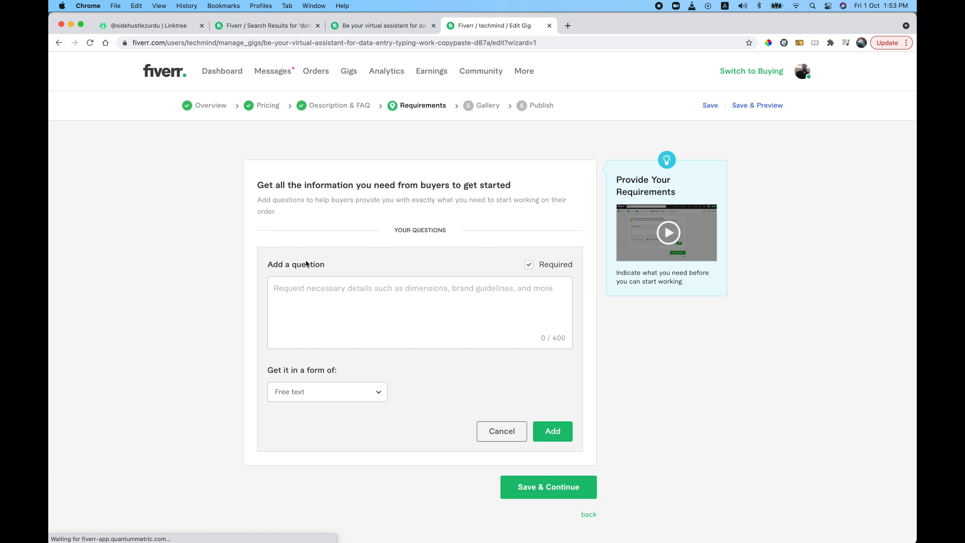
type("Please give me complete details about the wo")
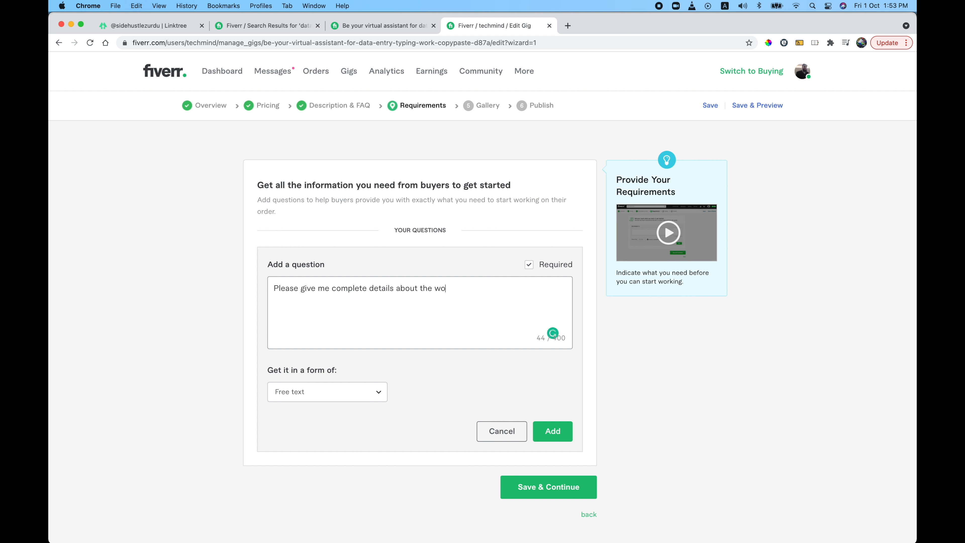
type("rk you require")
scroll(131, 348, "down", 3)
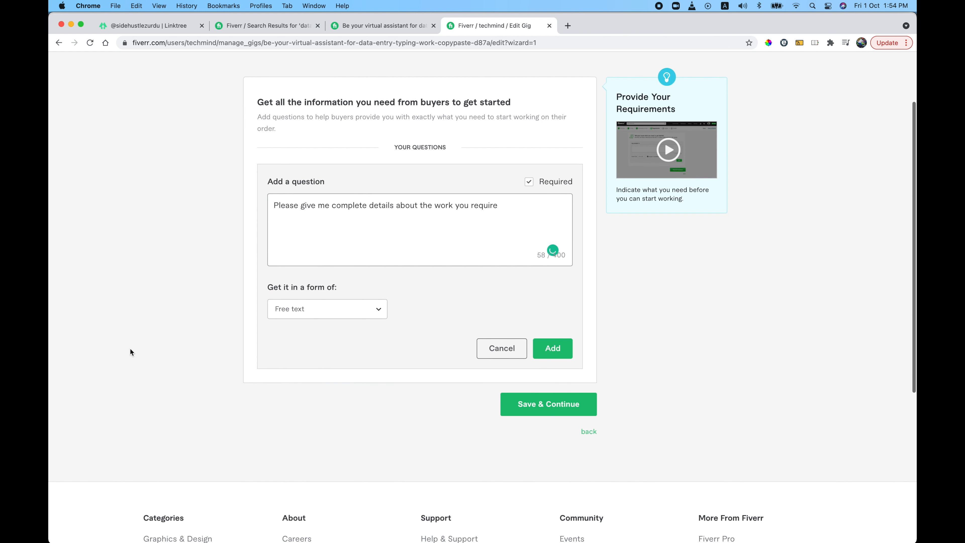
- Add the buyer question as a required free-text answer, then save the requirements and continue to the gallery
left_click(530, 181)
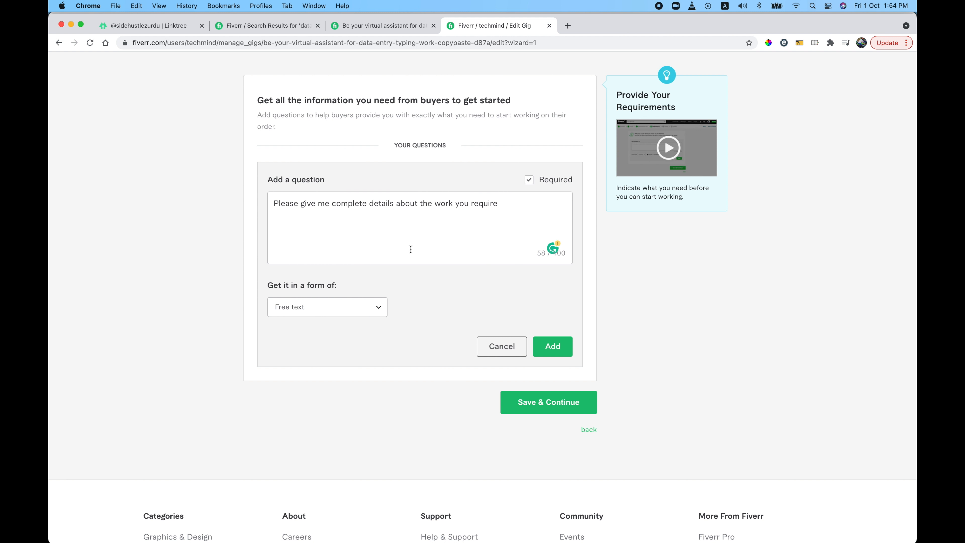
left_click(333, 311)
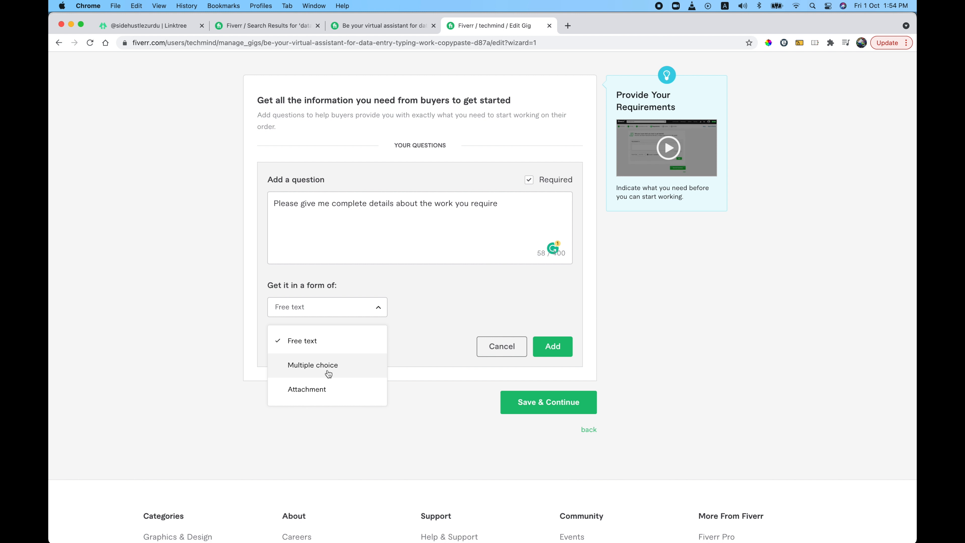
left_click(180, 323)
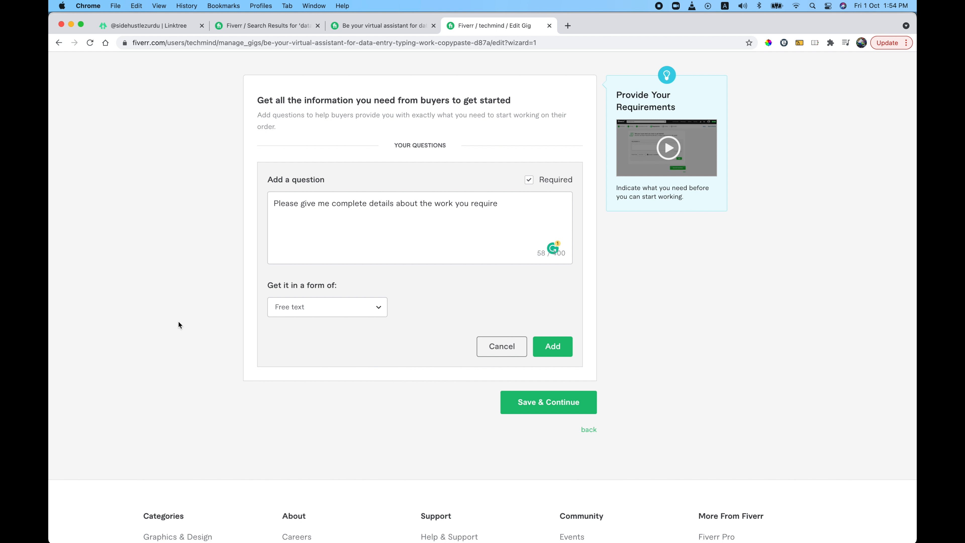
left_click(553, 346)
scroll(230, 247, "up", 2)
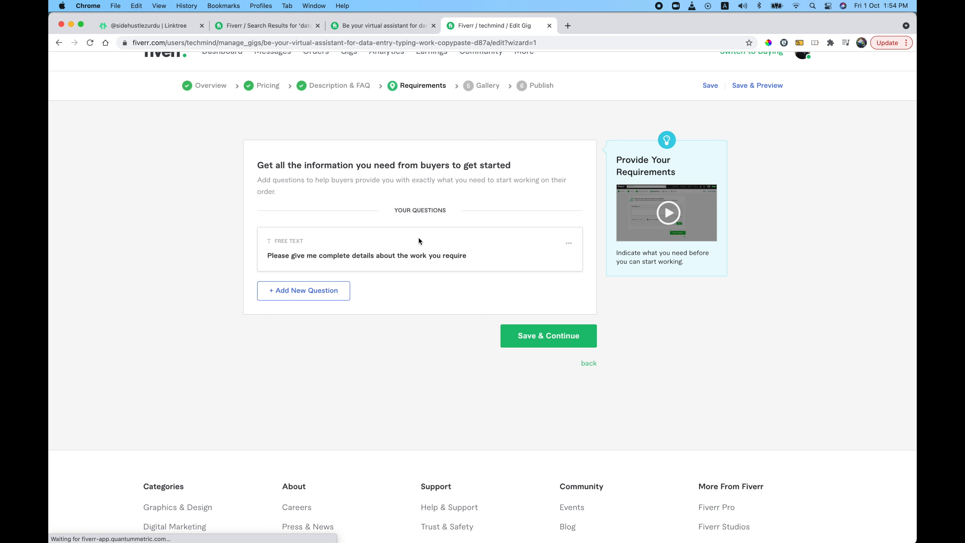
left_click(545, 337)
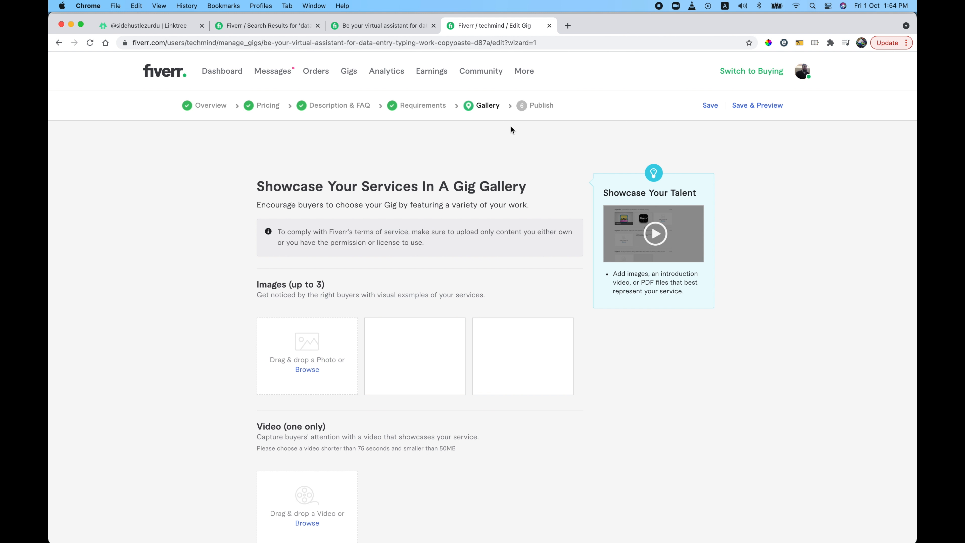
- Examine the gallery stage's image, video and document sections and the existing seller's gig image as reference
scroll(181, 299, "down", 5)
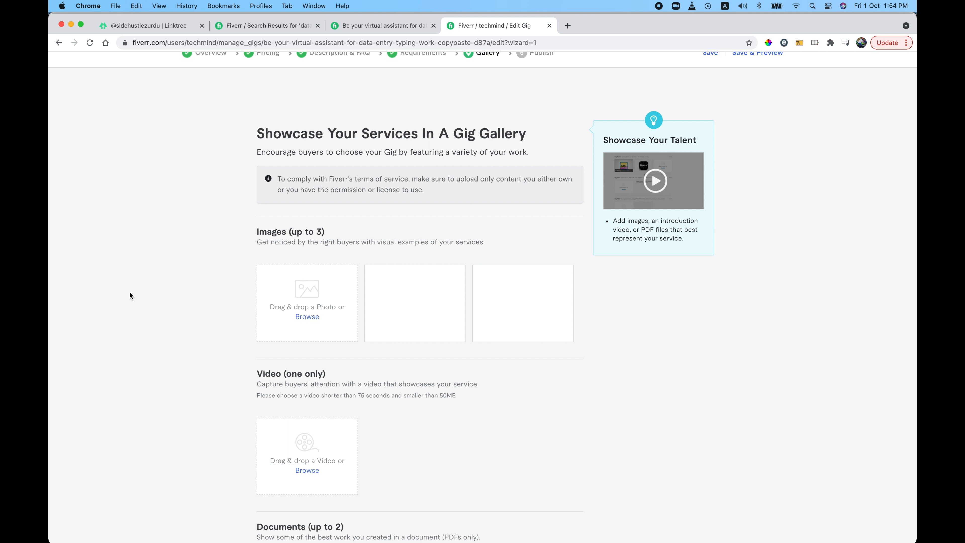
scroll(130, 292, "down", 6)
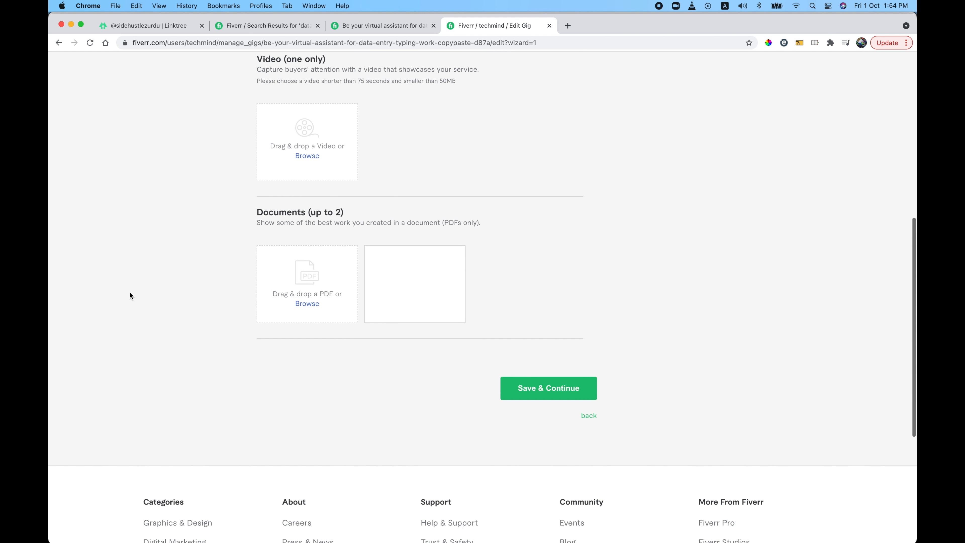
scroll(130, 293, "up", 7)
scroll(129, 296, "up", 3)
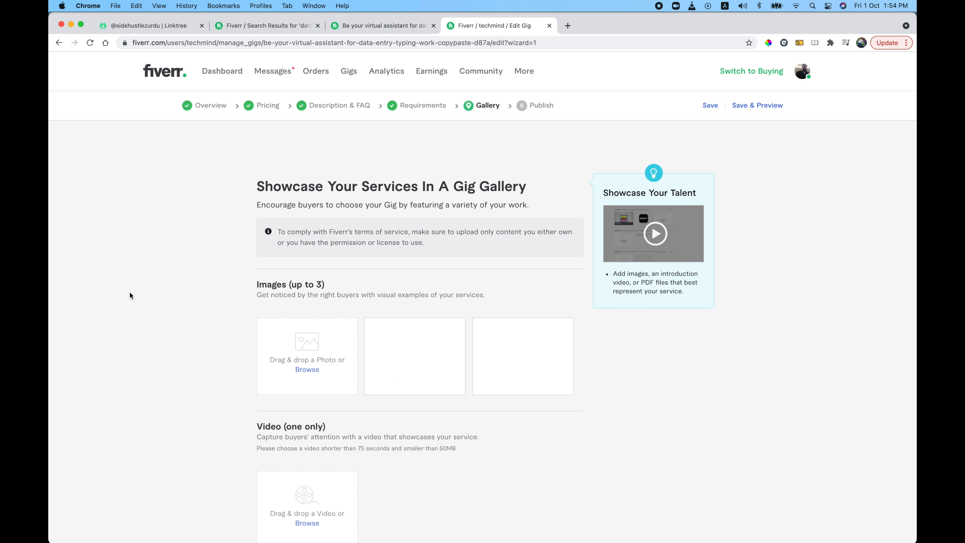
left_click(399, 26)
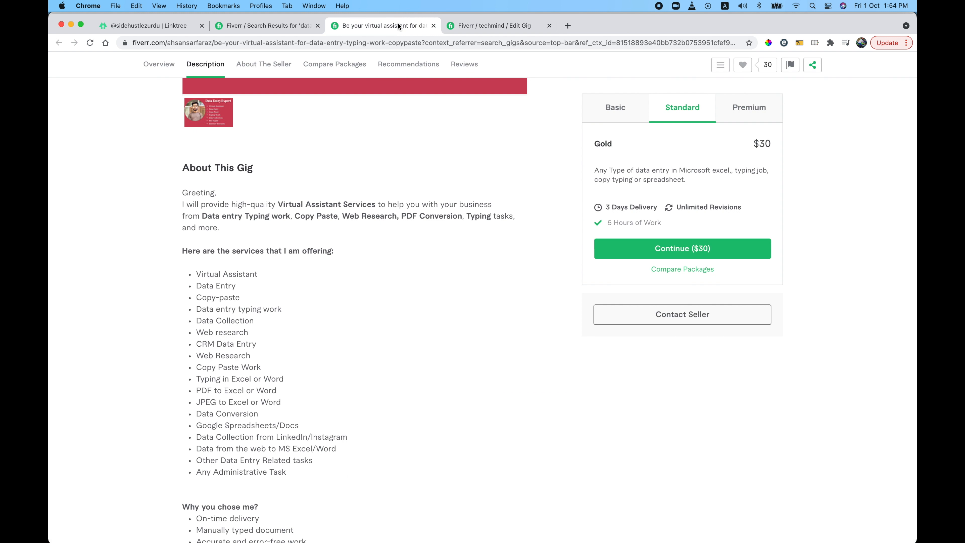
scroll(93, 252, "up", 5)
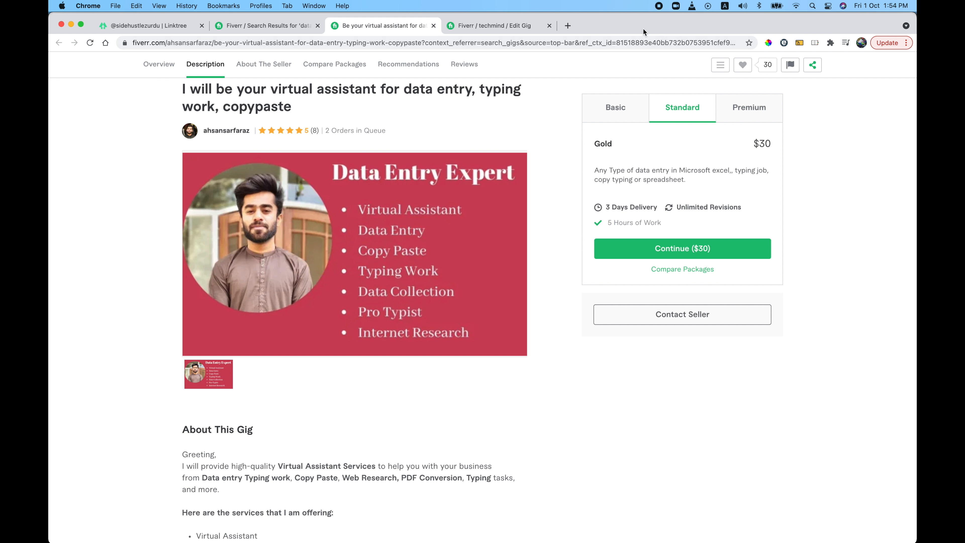
left_click(498, 26)
scroll(624, 301, "down", 10)
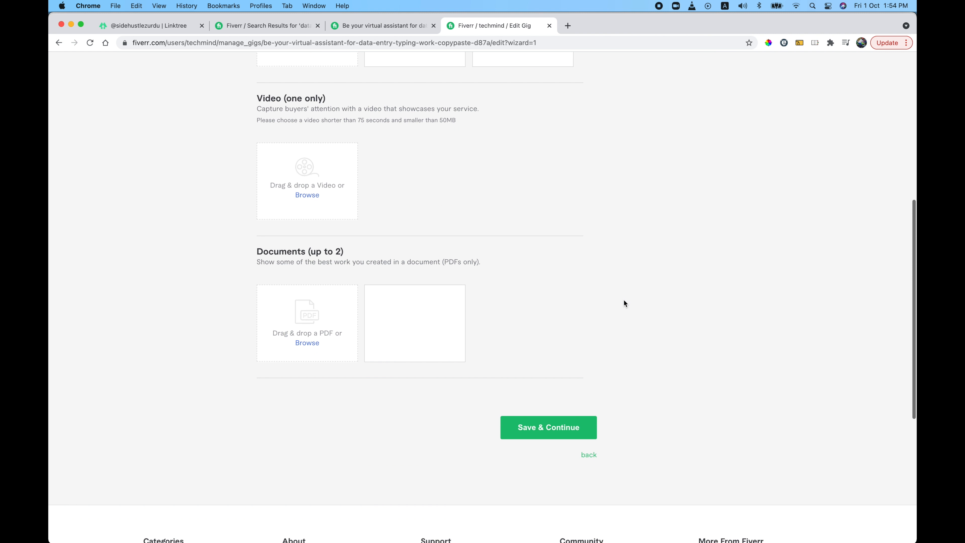
scroll(623, 300, "up", 10)
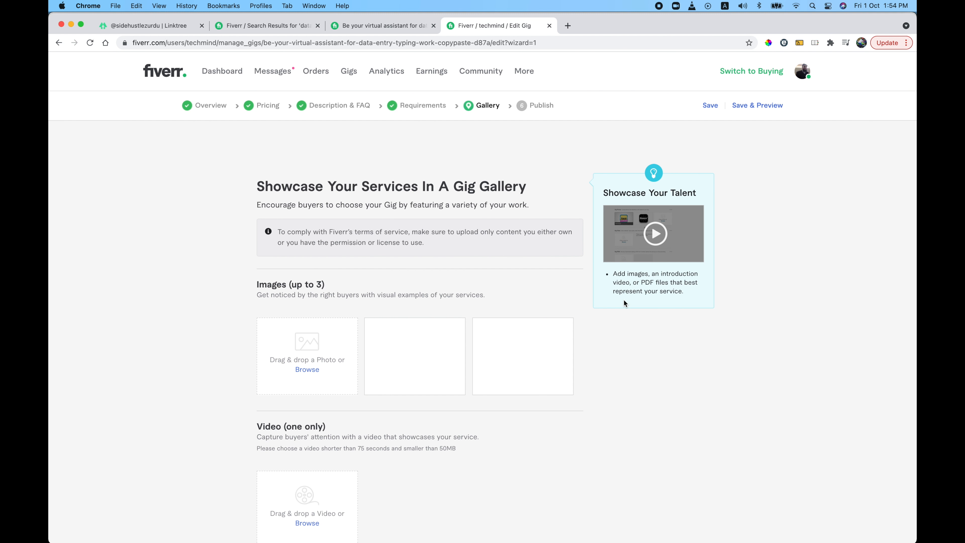
scroll(624, 300, "down", 5)
scroll(624, 300, "up", 5)
scroll(624, 301, "down", 8)
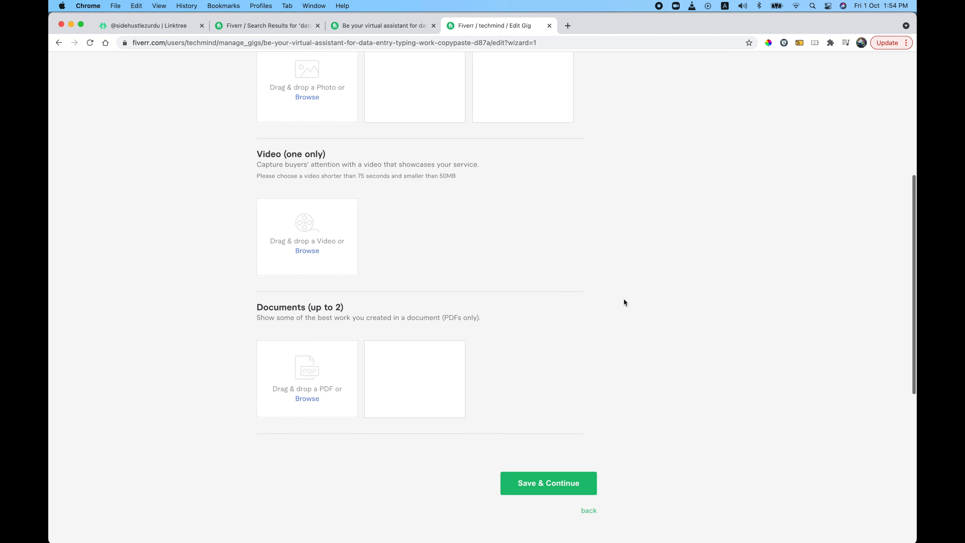
left_click(548, 429)
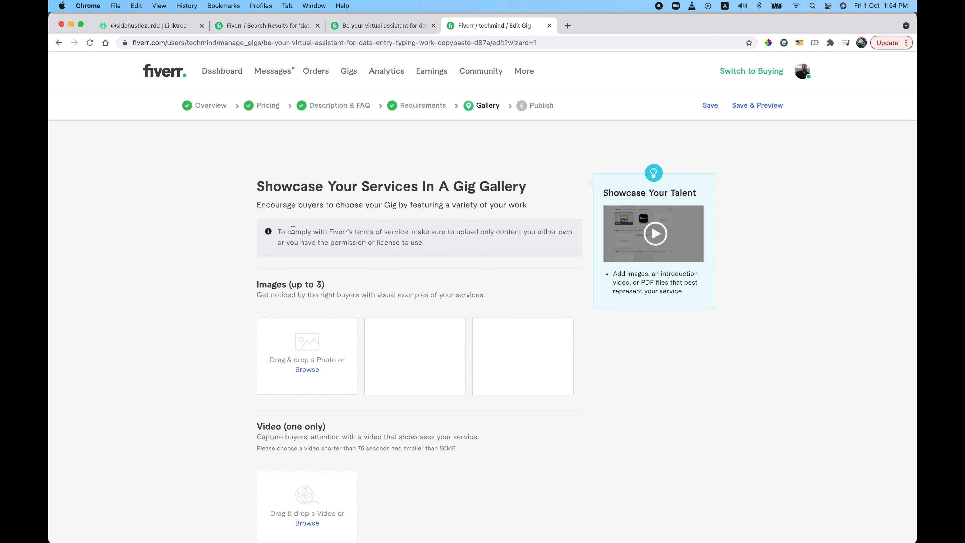
- Open images.google.com in a new browser tab and search for "data entry" images
left_click(570, 26)
type("images.google.com")
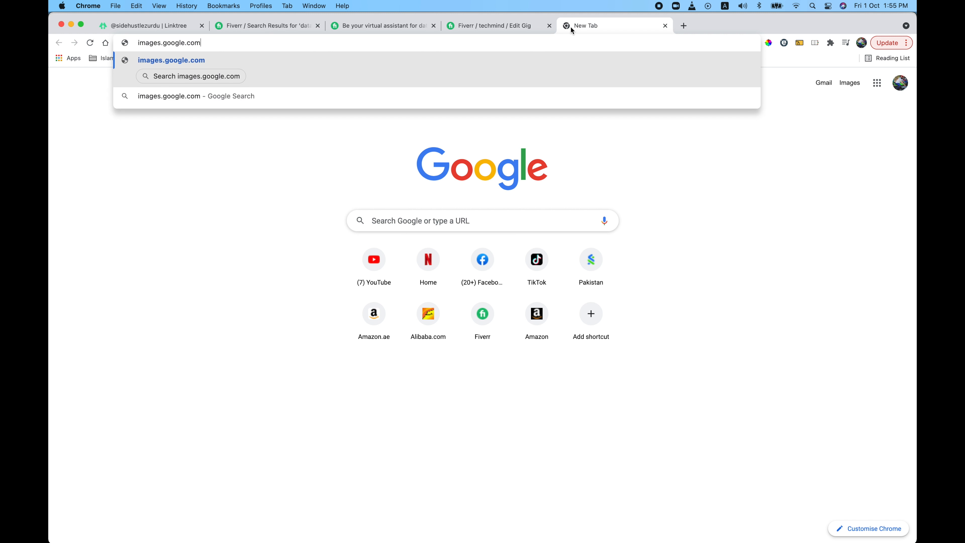
key("Return")
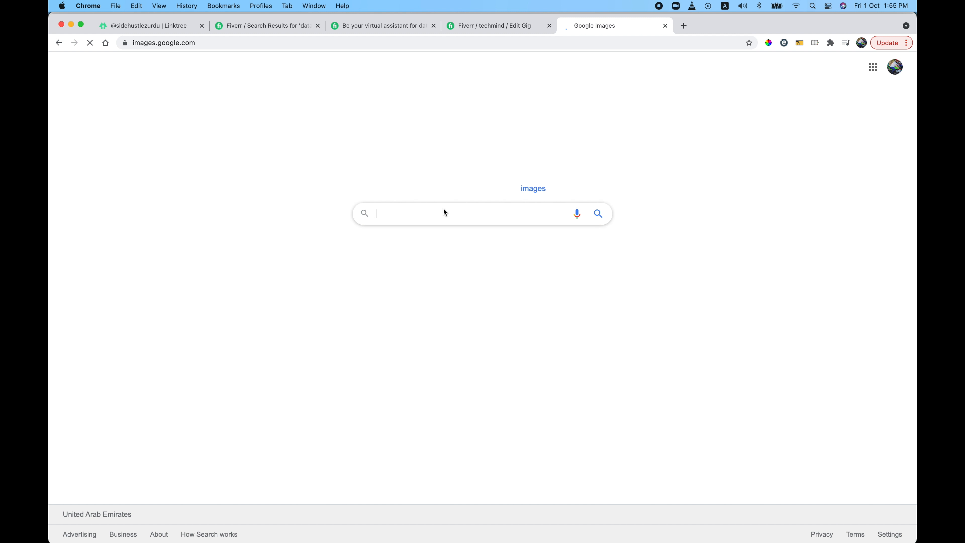
type("data entry")
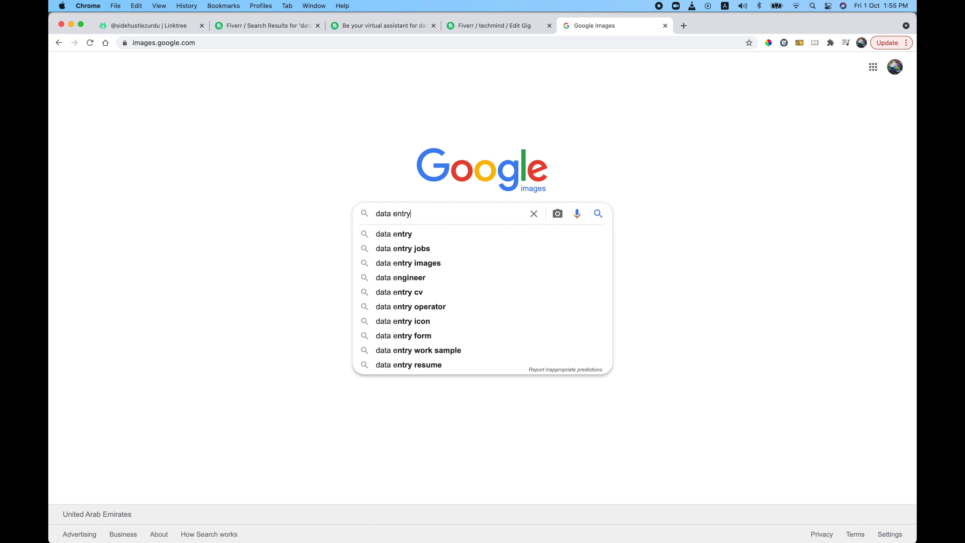
key("Return")
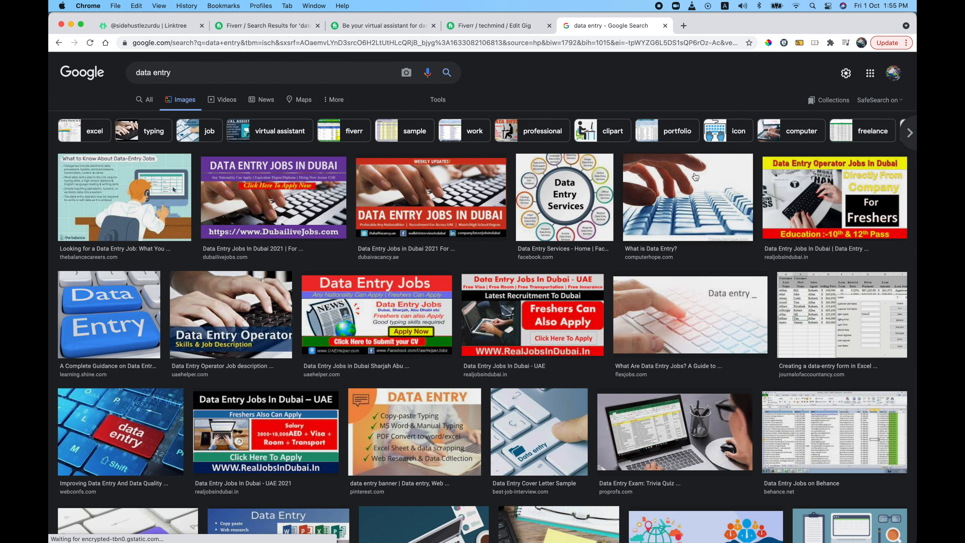
- Save the FlexJobs "Data entry _" keyboard picture as the PNG image data-entry-1024x512 in Downloads
left_click(651, 172)
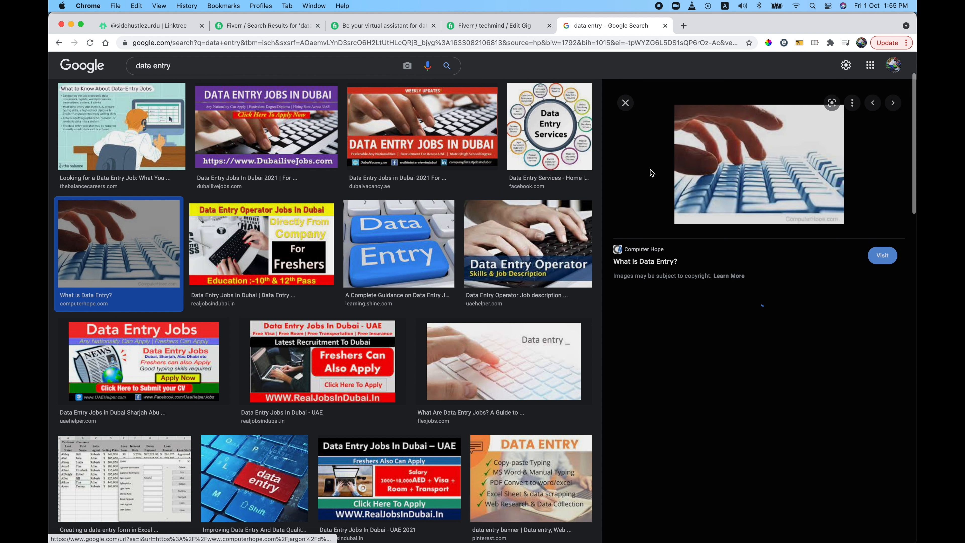
left_click(503, 361)
right_click(723, 155)
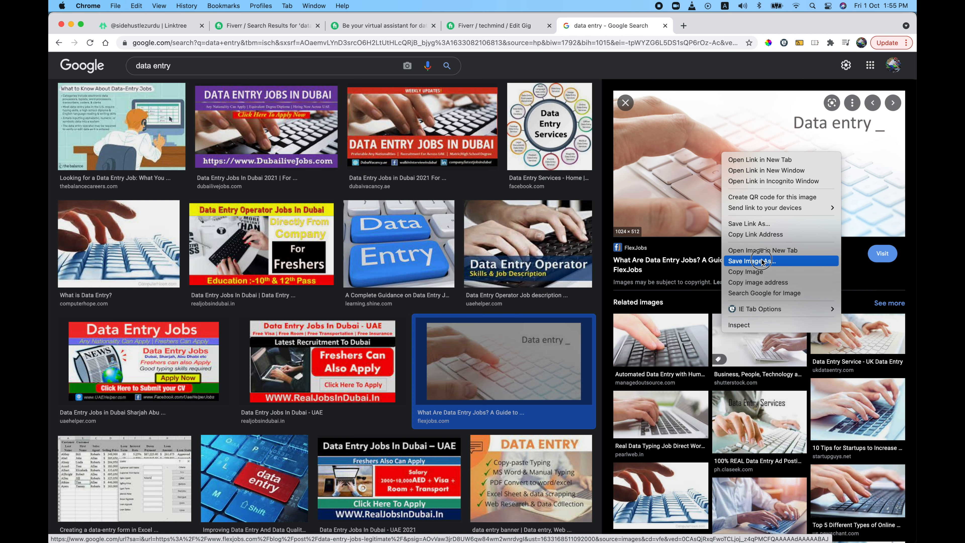
left_click(763, 262)
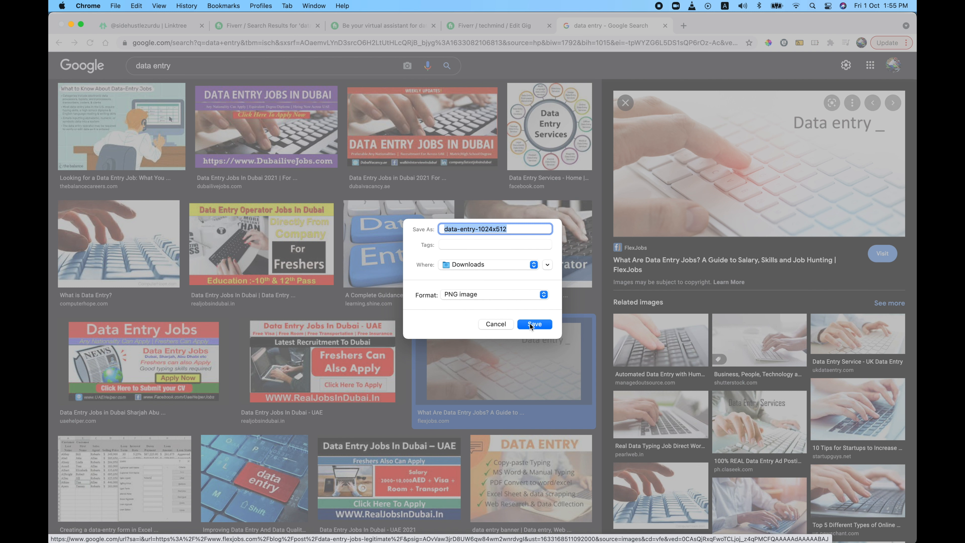
left_click(534, 324)
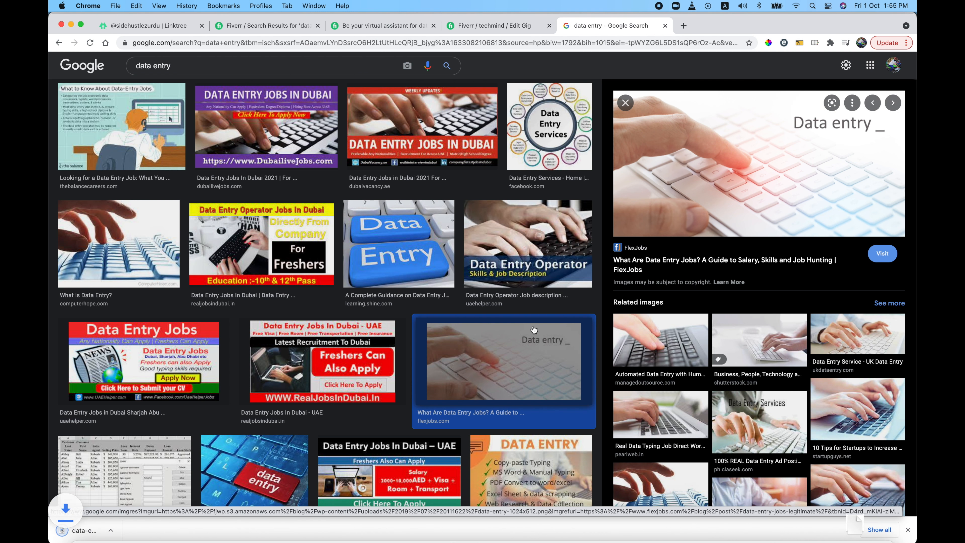
- Upload the downloaded data-entry-1024x512 picture to the gig gallery as its first image
left_click(486, 25)
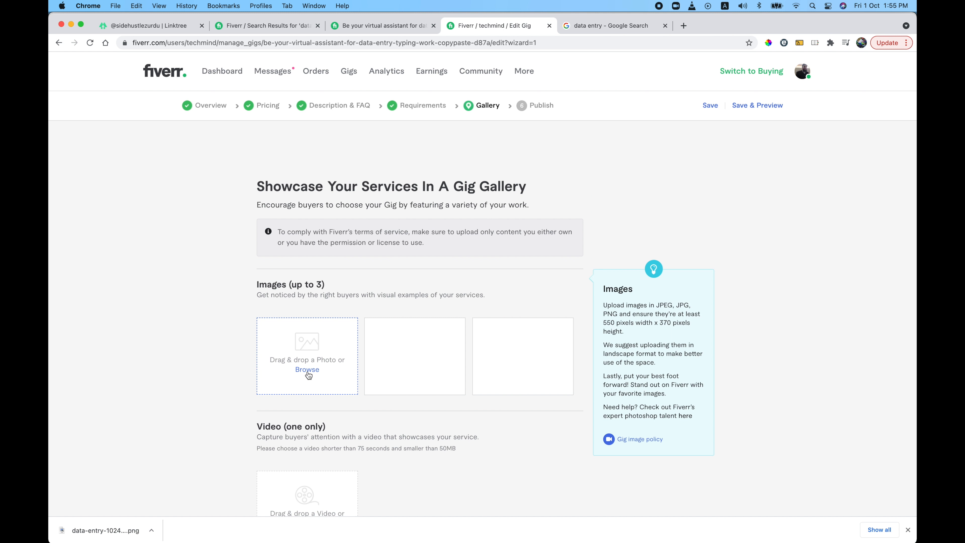
left_click_drag(85, 529, 265, 369)
left_click_drag(305, 346, 305, 346)
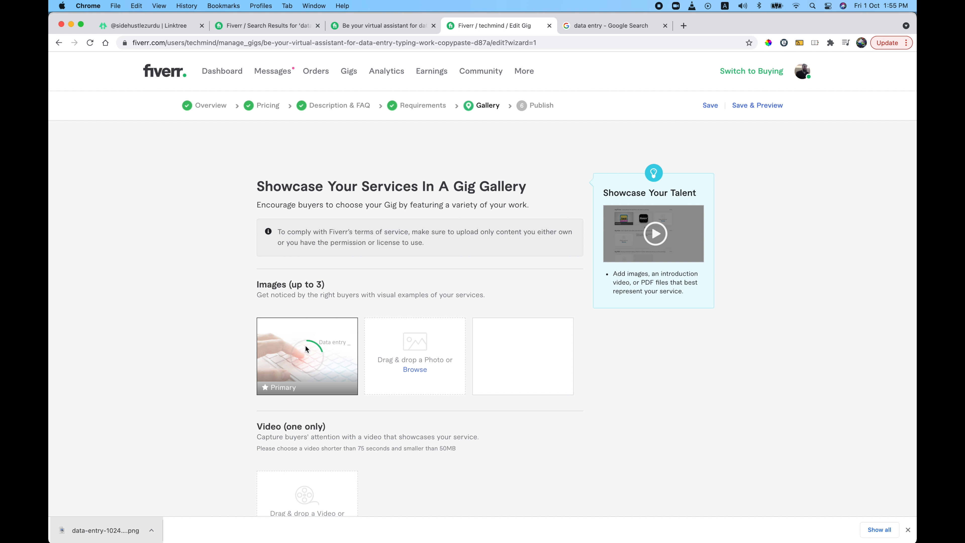
scroll(134, 295, "down", 2)
scroll(133, 295, "down", 1)
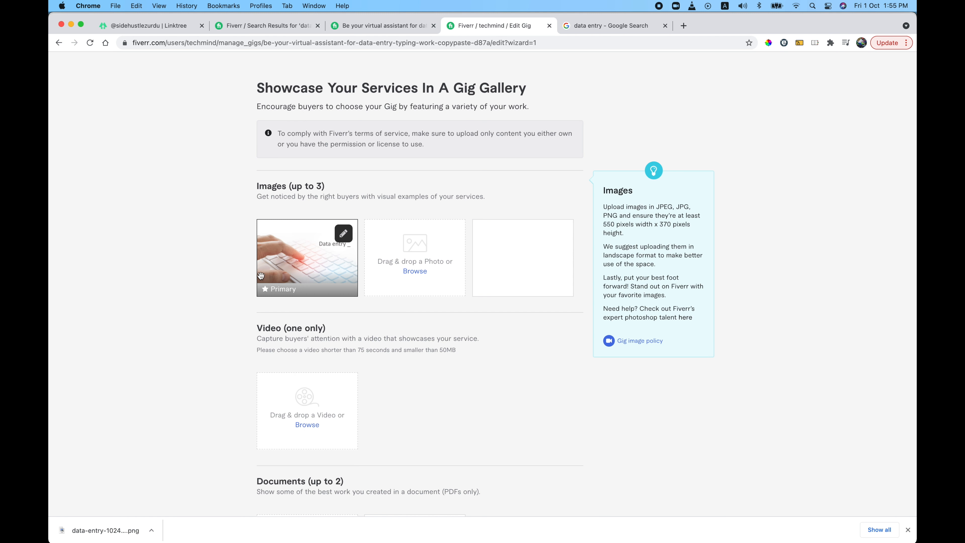
scroll(190, 273, "up", 3)
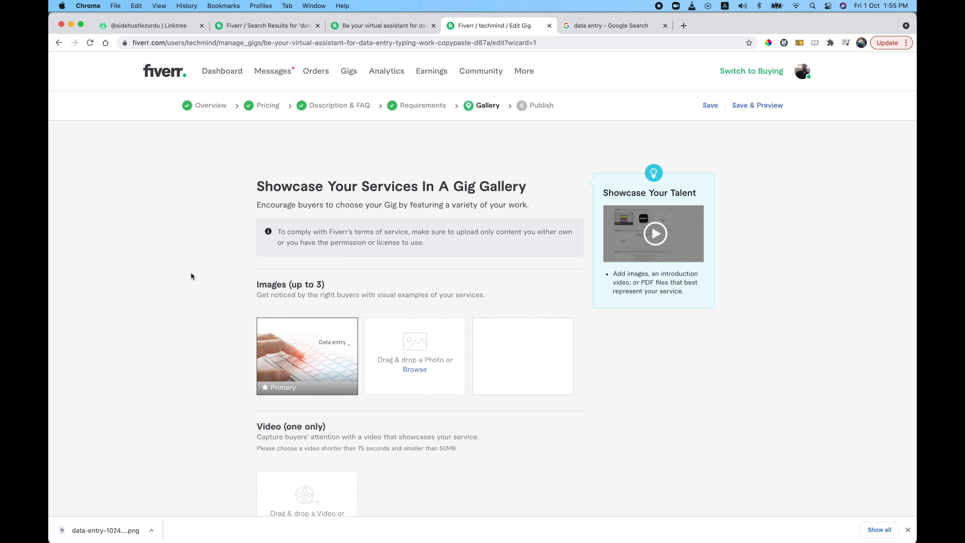
- Compare with the existing seller's gig image, then save the gallery and continue to the publish stage
left_click(371, 25)
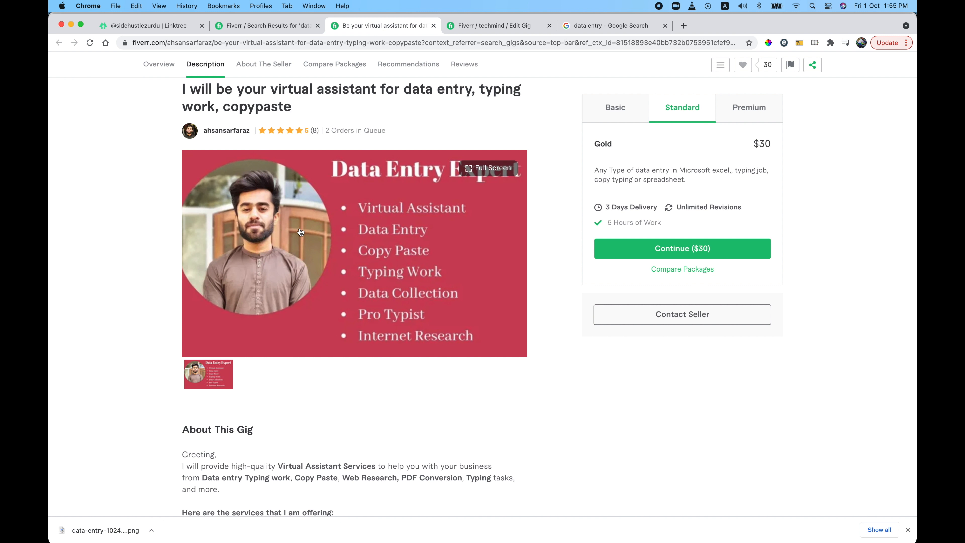
left_click(507, 25)
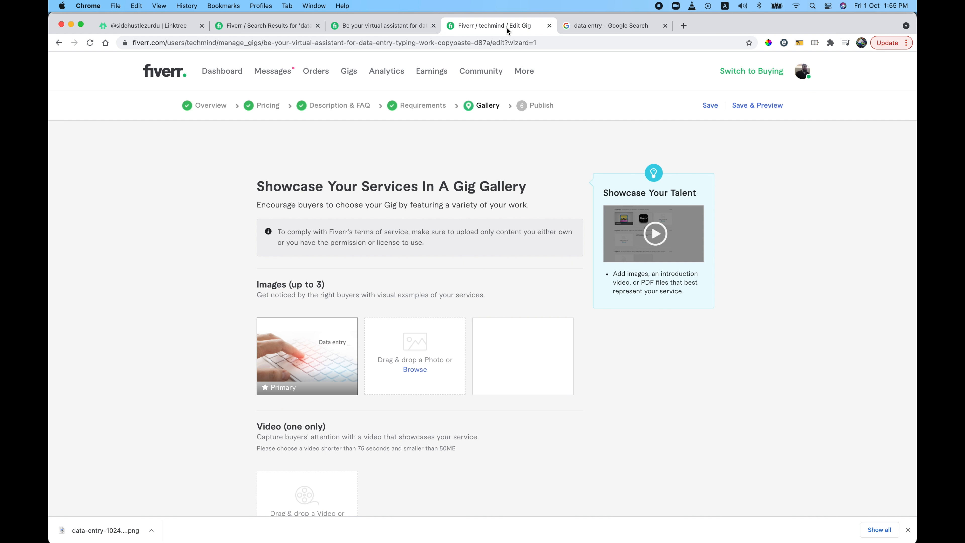
scroll(135, 331, "down", 10)
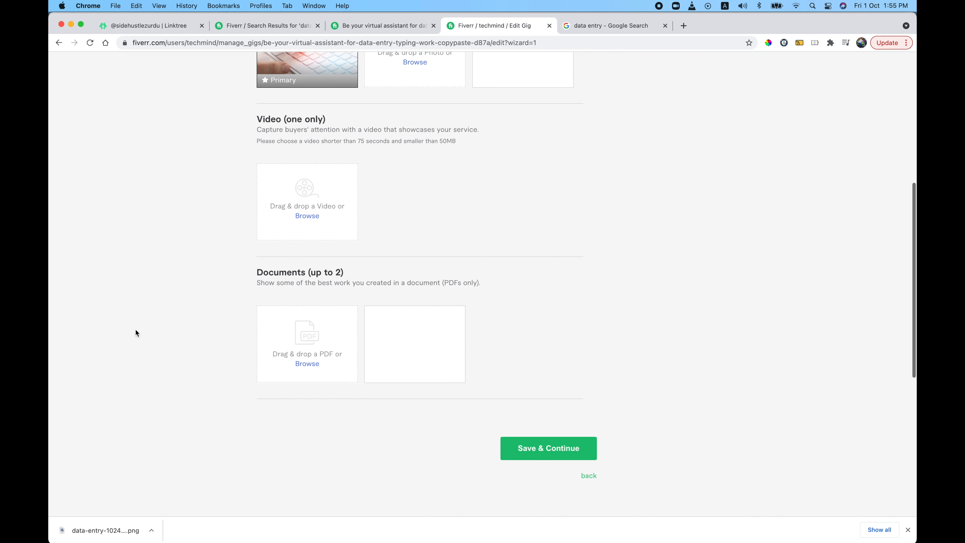
left_click(540, 339)
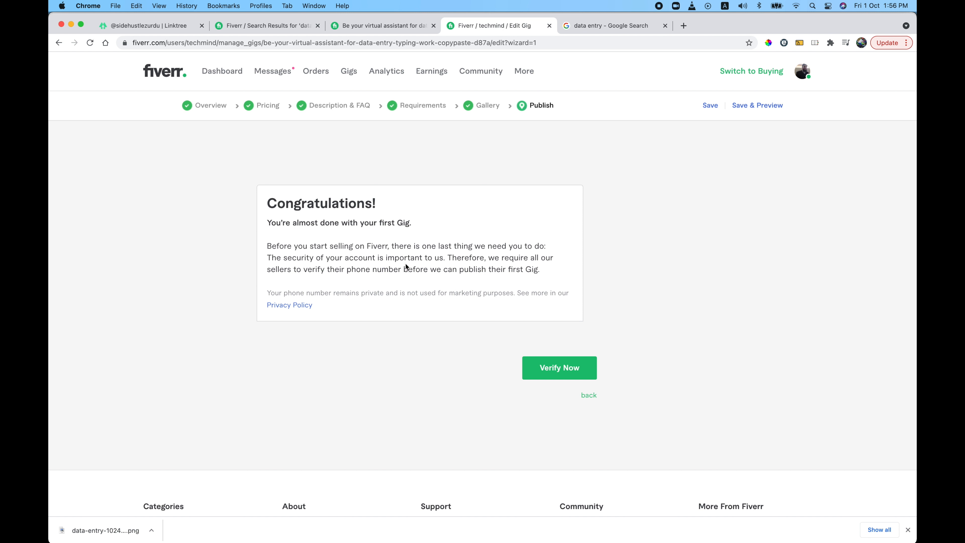
- Read the security notice on the publish stage and start the phone number verification
left_click_drag(349, 247, 493, 242)
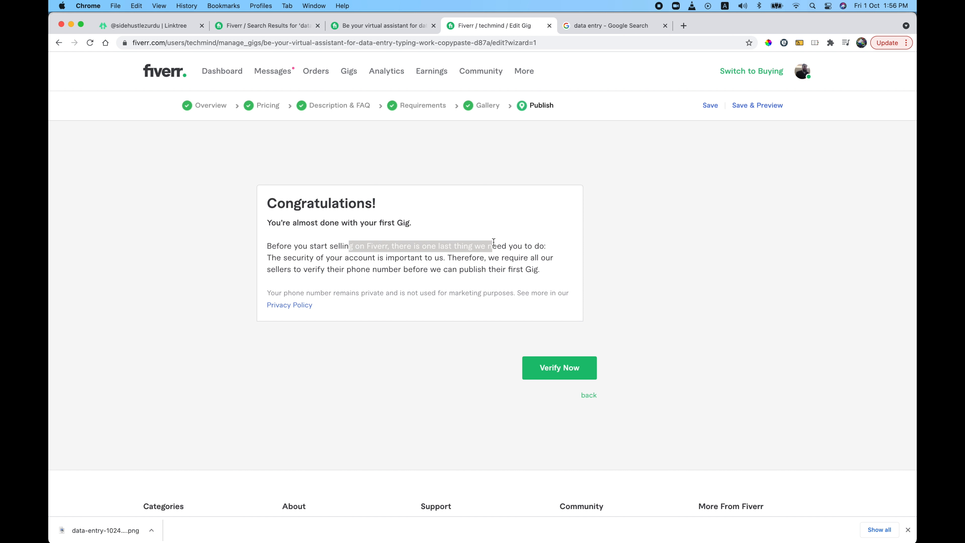
left_click(494, 242)
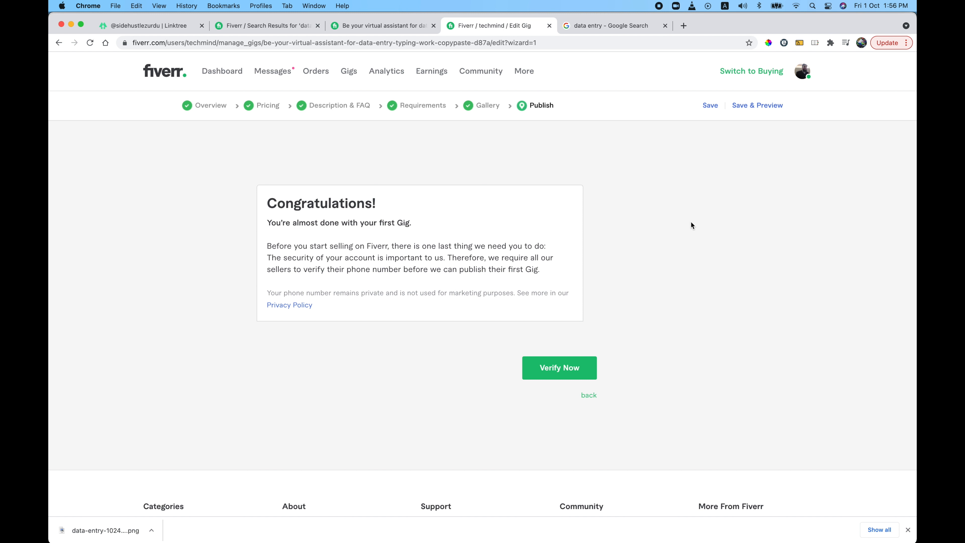
left_click(558, 368)
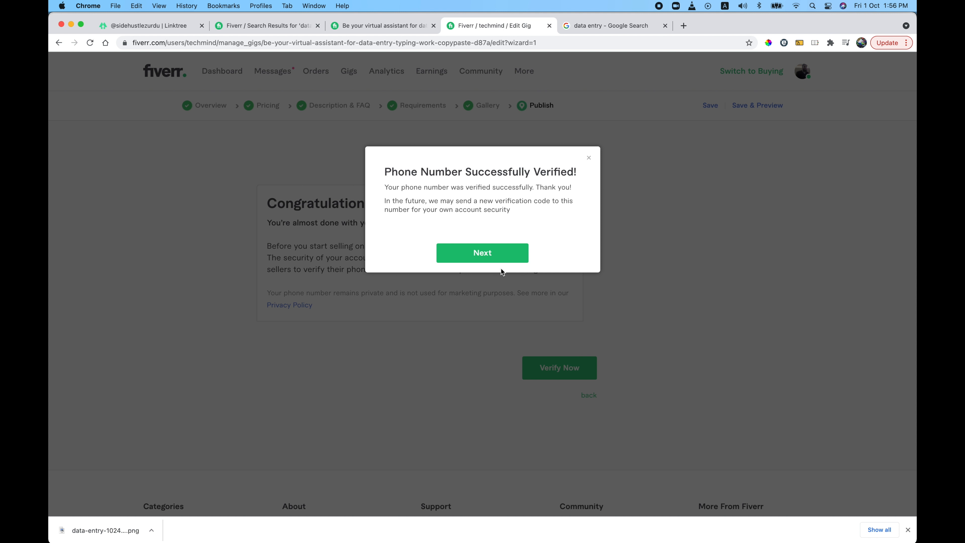